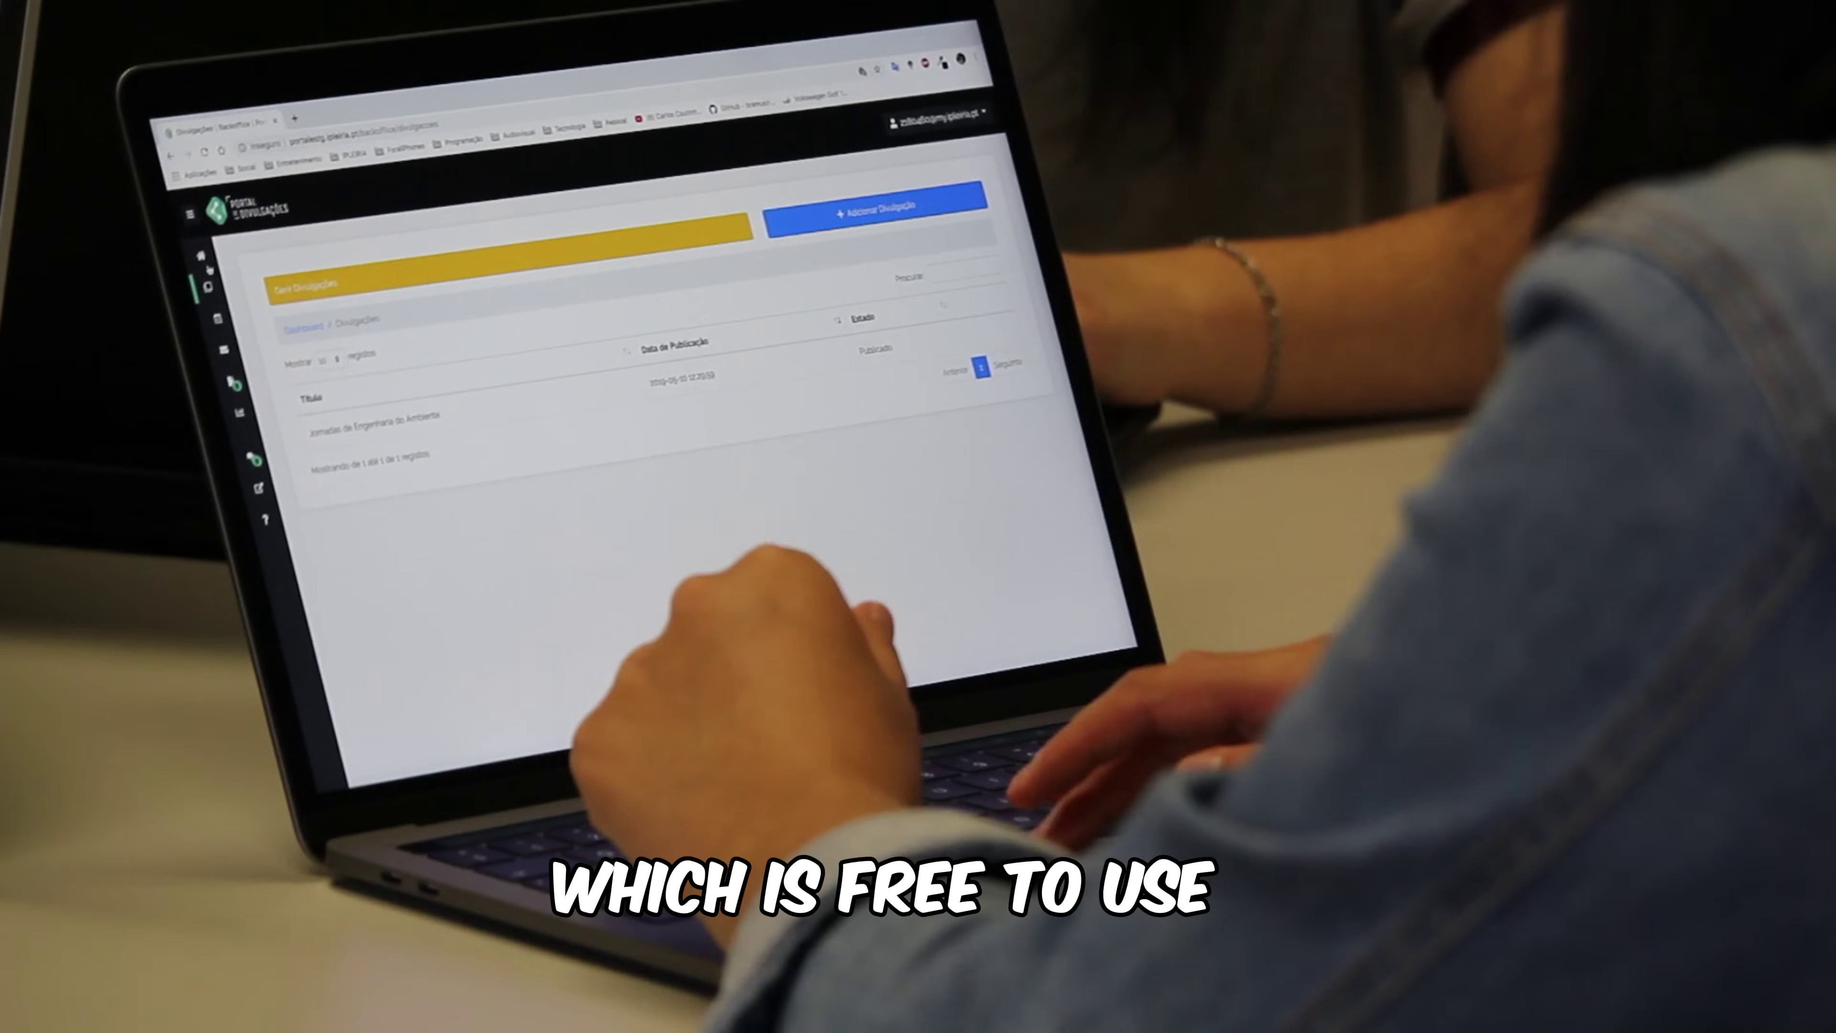
Step: Go to the wps.com homepage offering the free WPS Office V2023 download
left_click(224, 324)
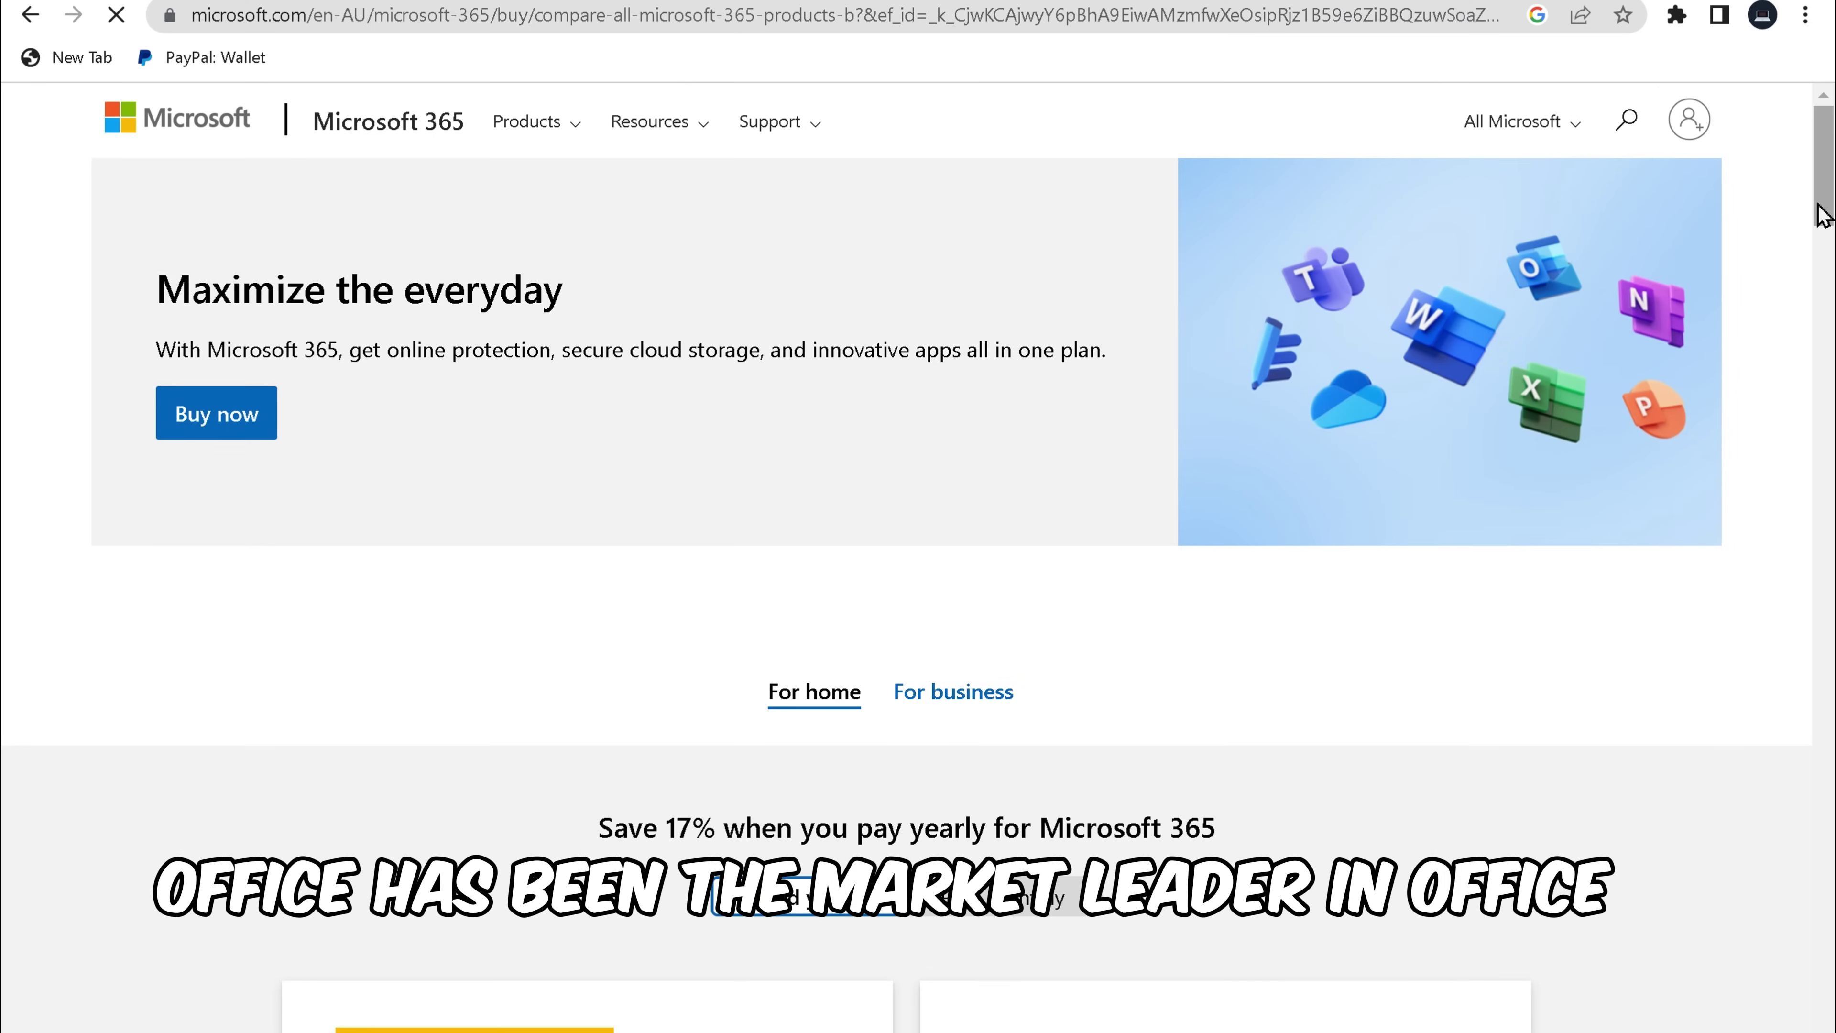
left_click_drag(1817, 204, 1829, 307)
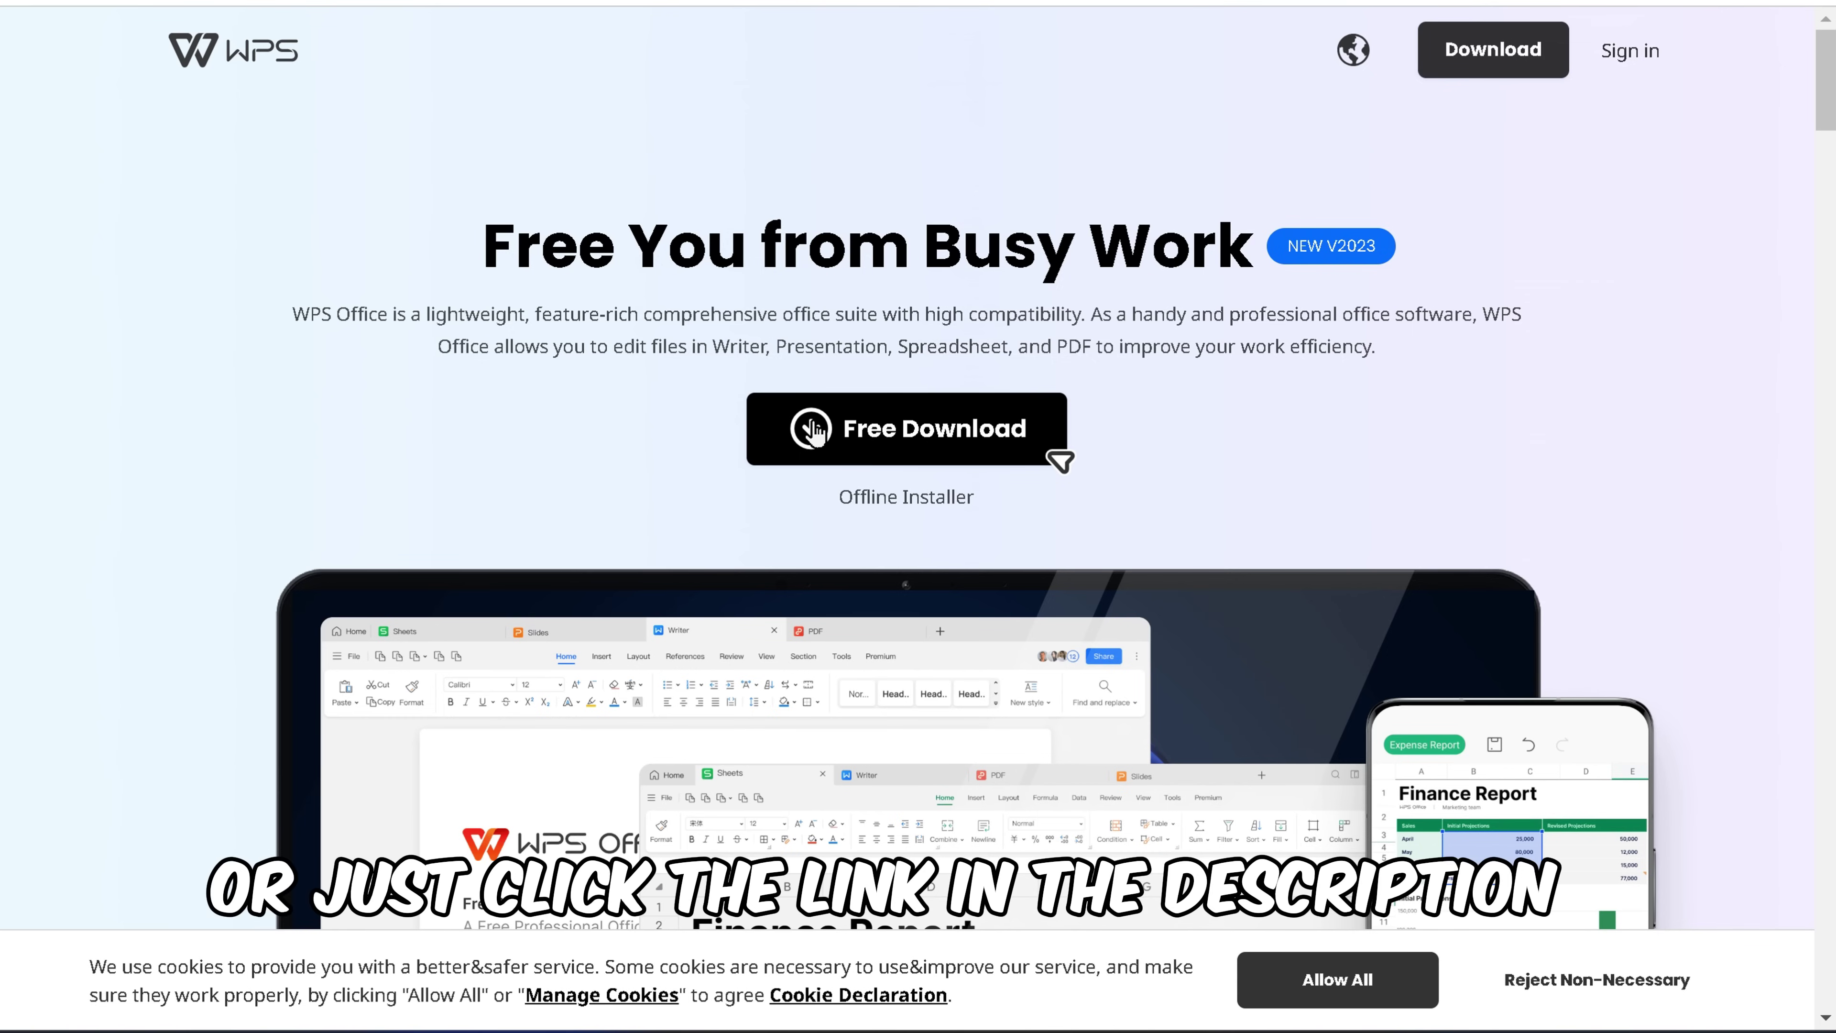
Step: Start the free download of the WPS Office installer from the homepage
left_click(976, 461)
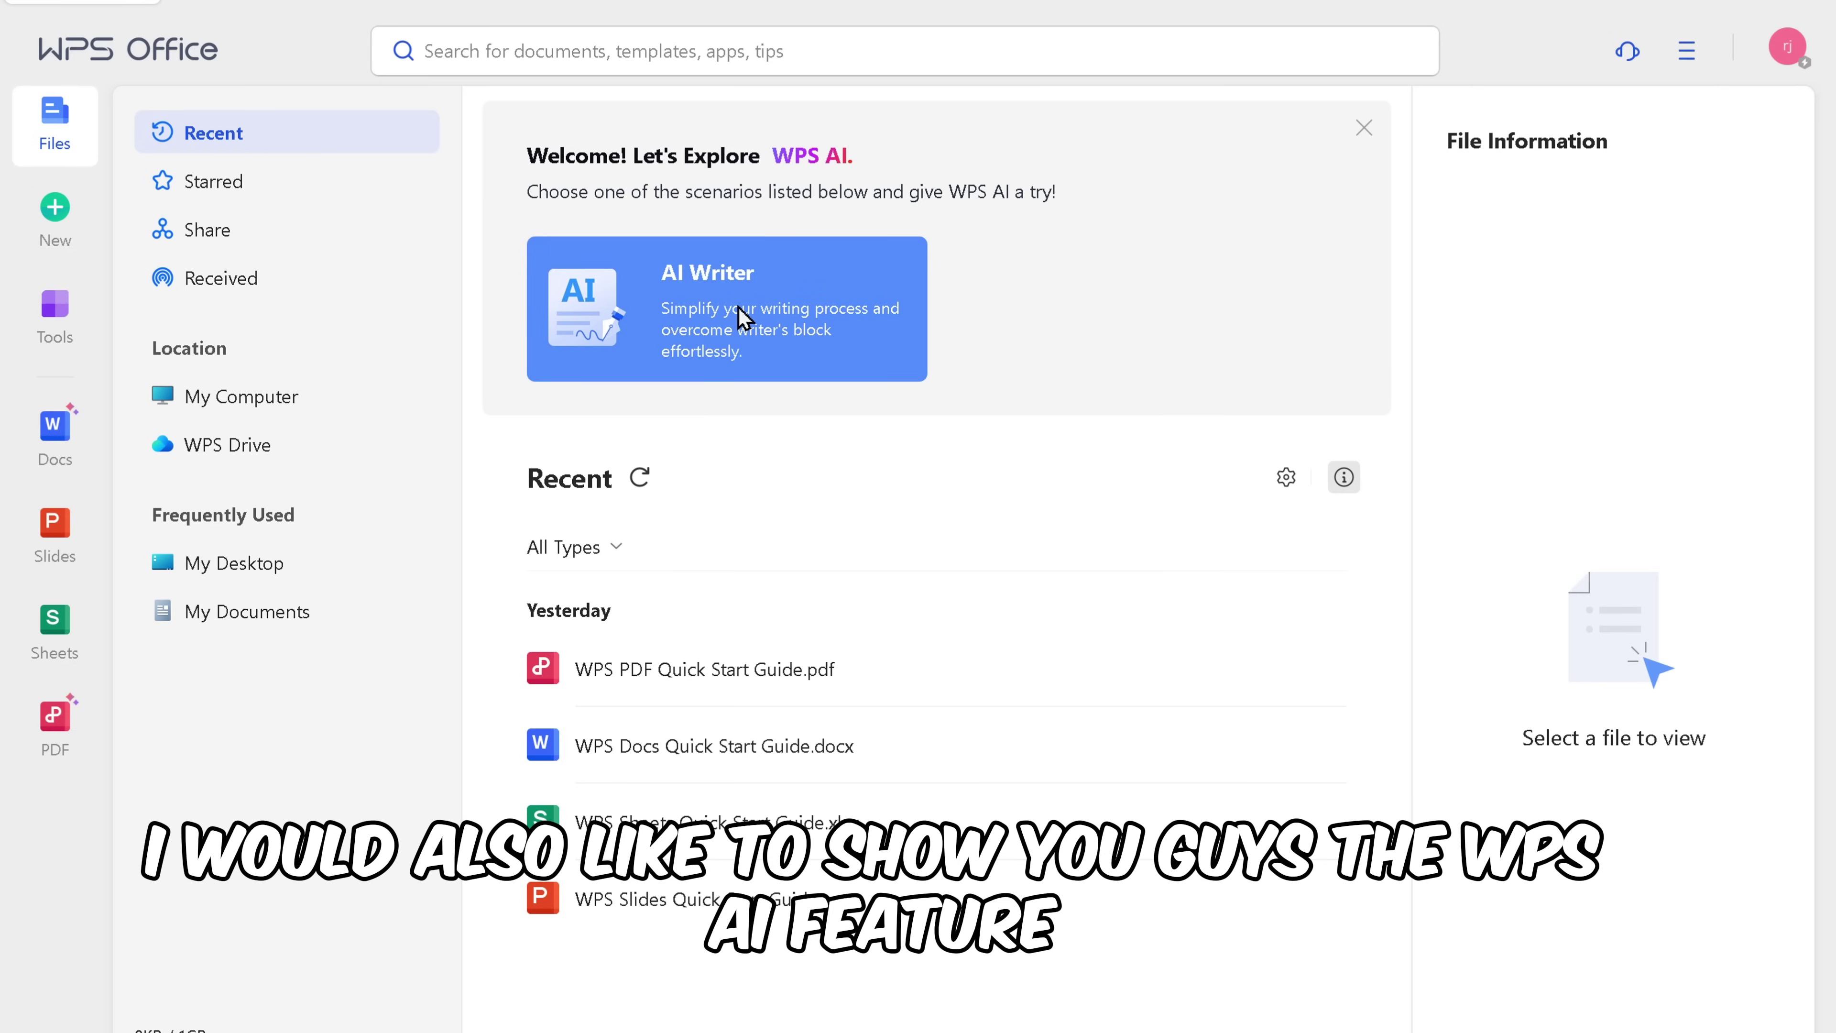
Step: Have WPS AI Brainstorm on 'french revolution' in a new document and accept the result
left_click(741, 317)
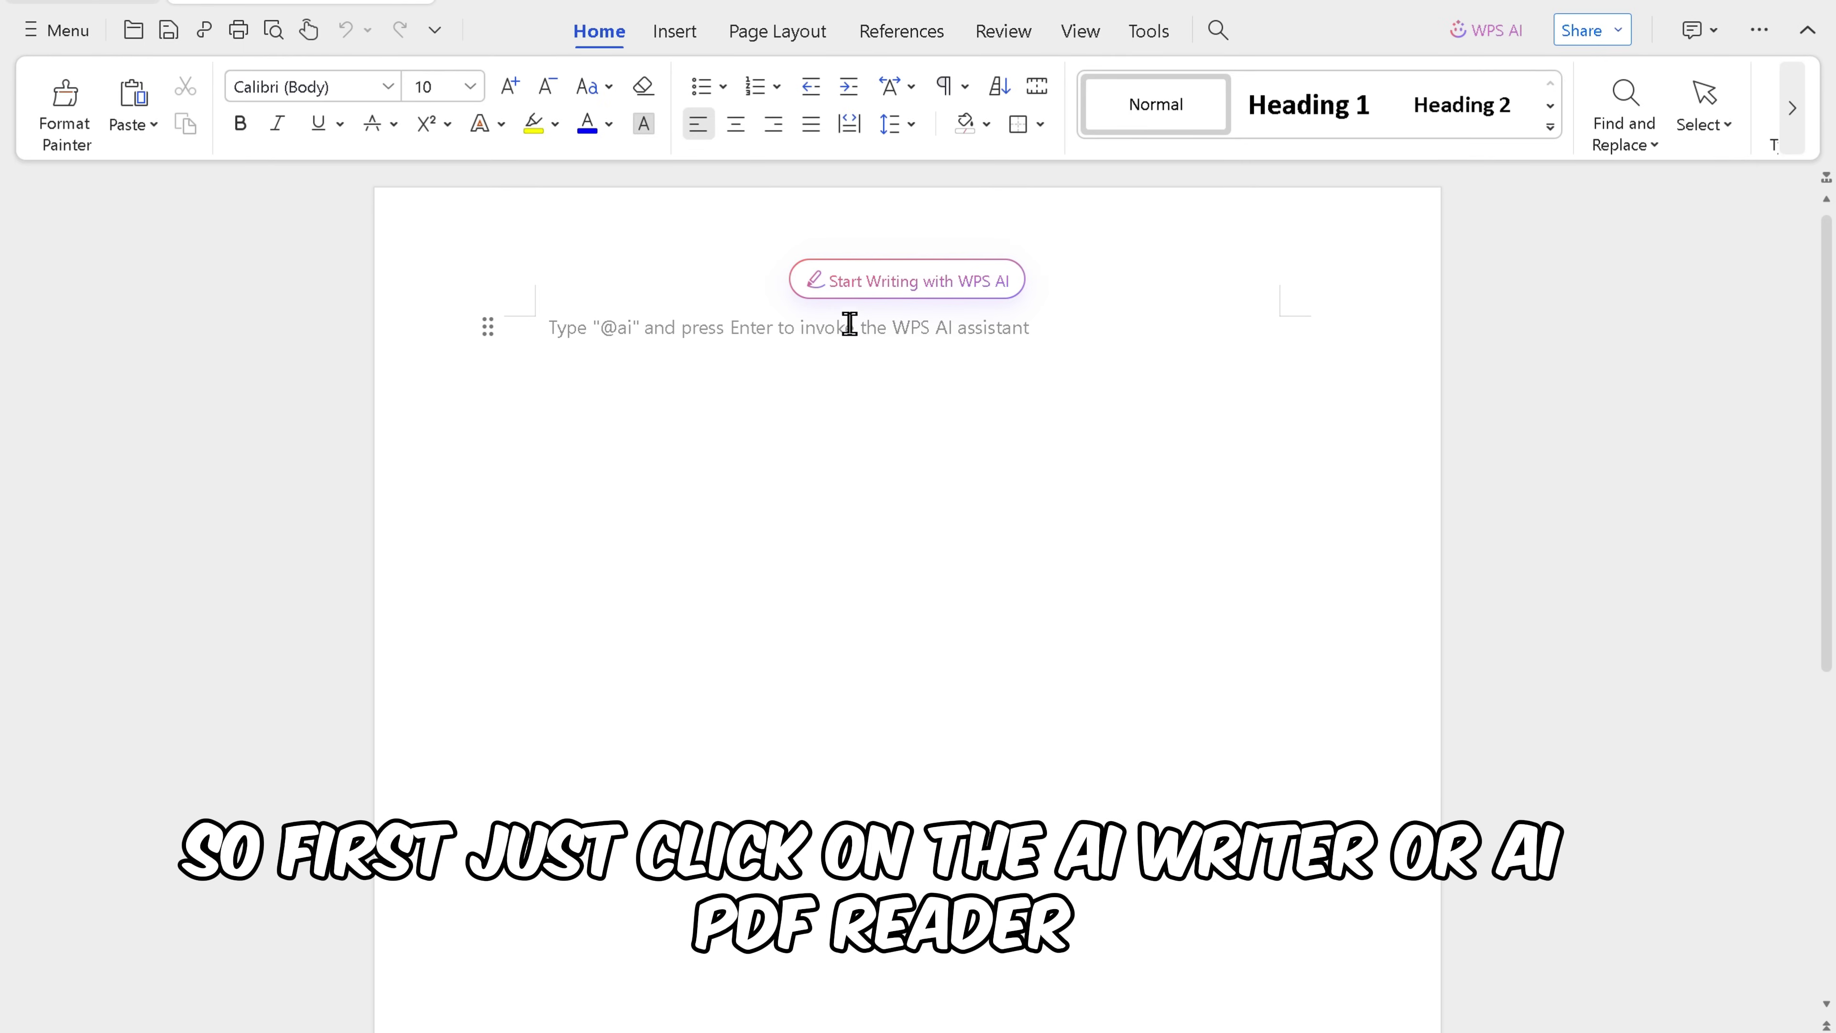
left_click(913, 289)
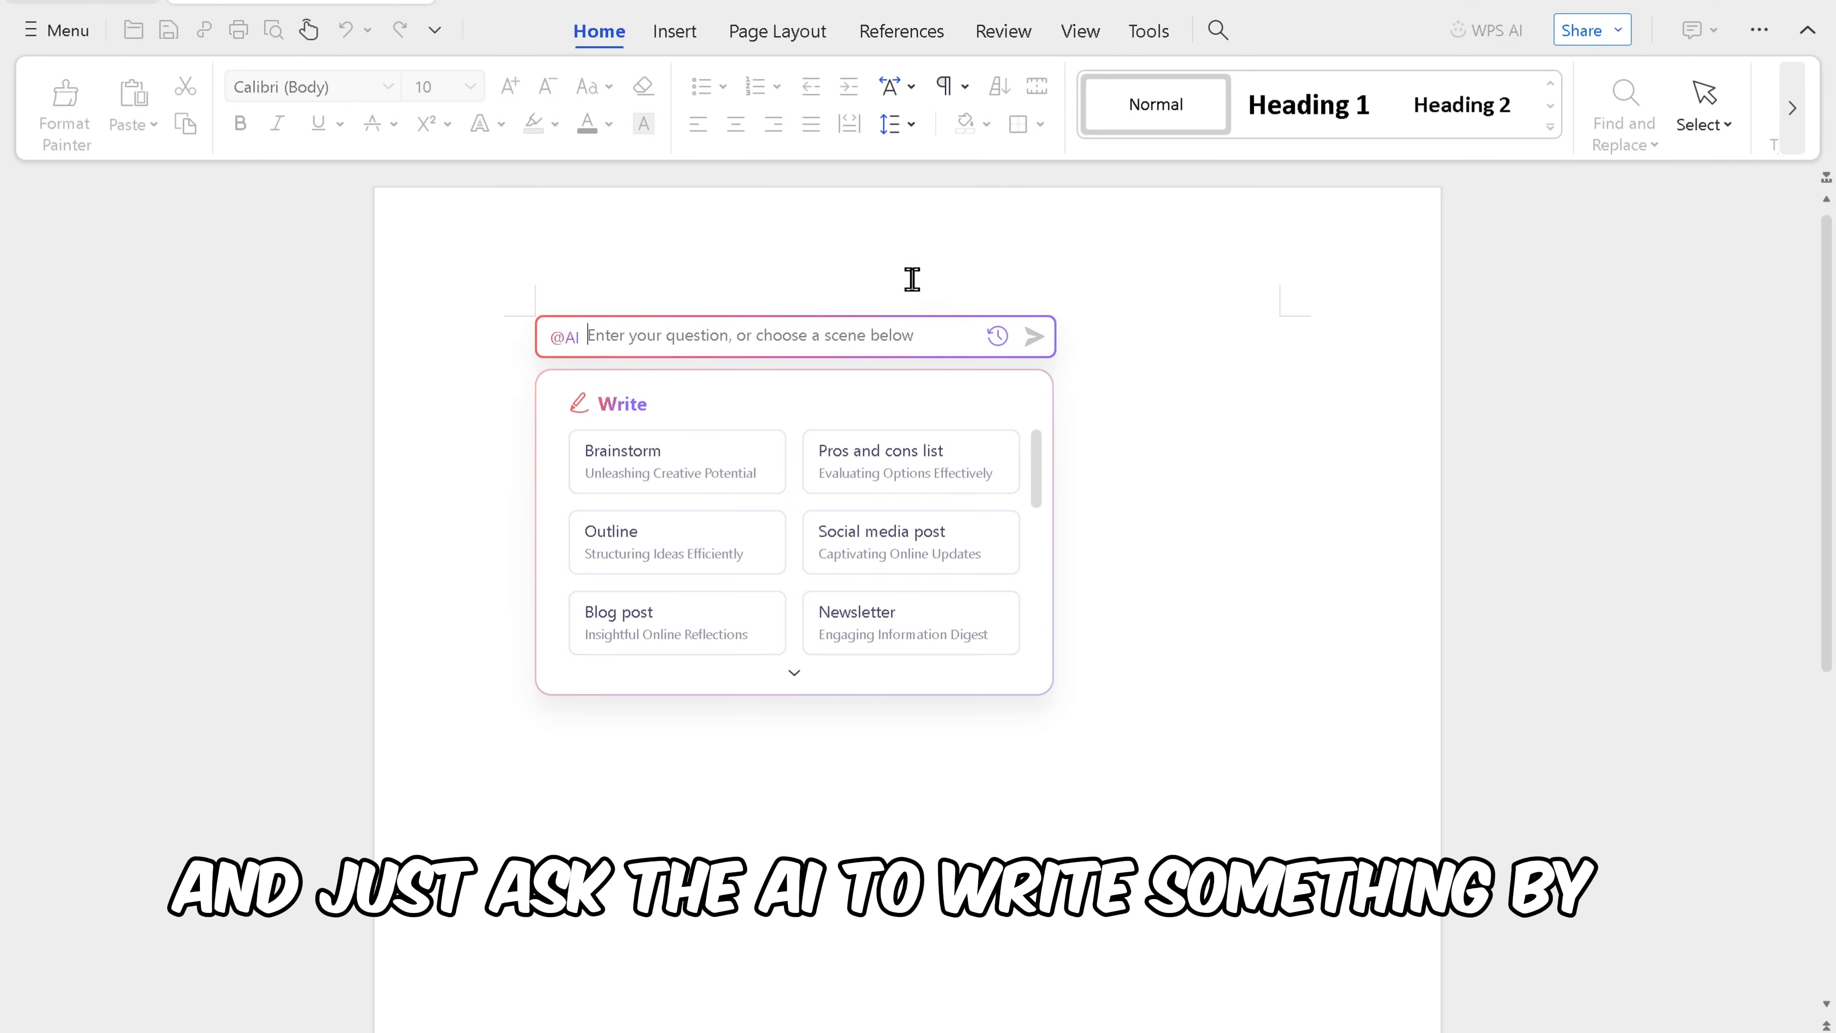
left_click(677, 454)
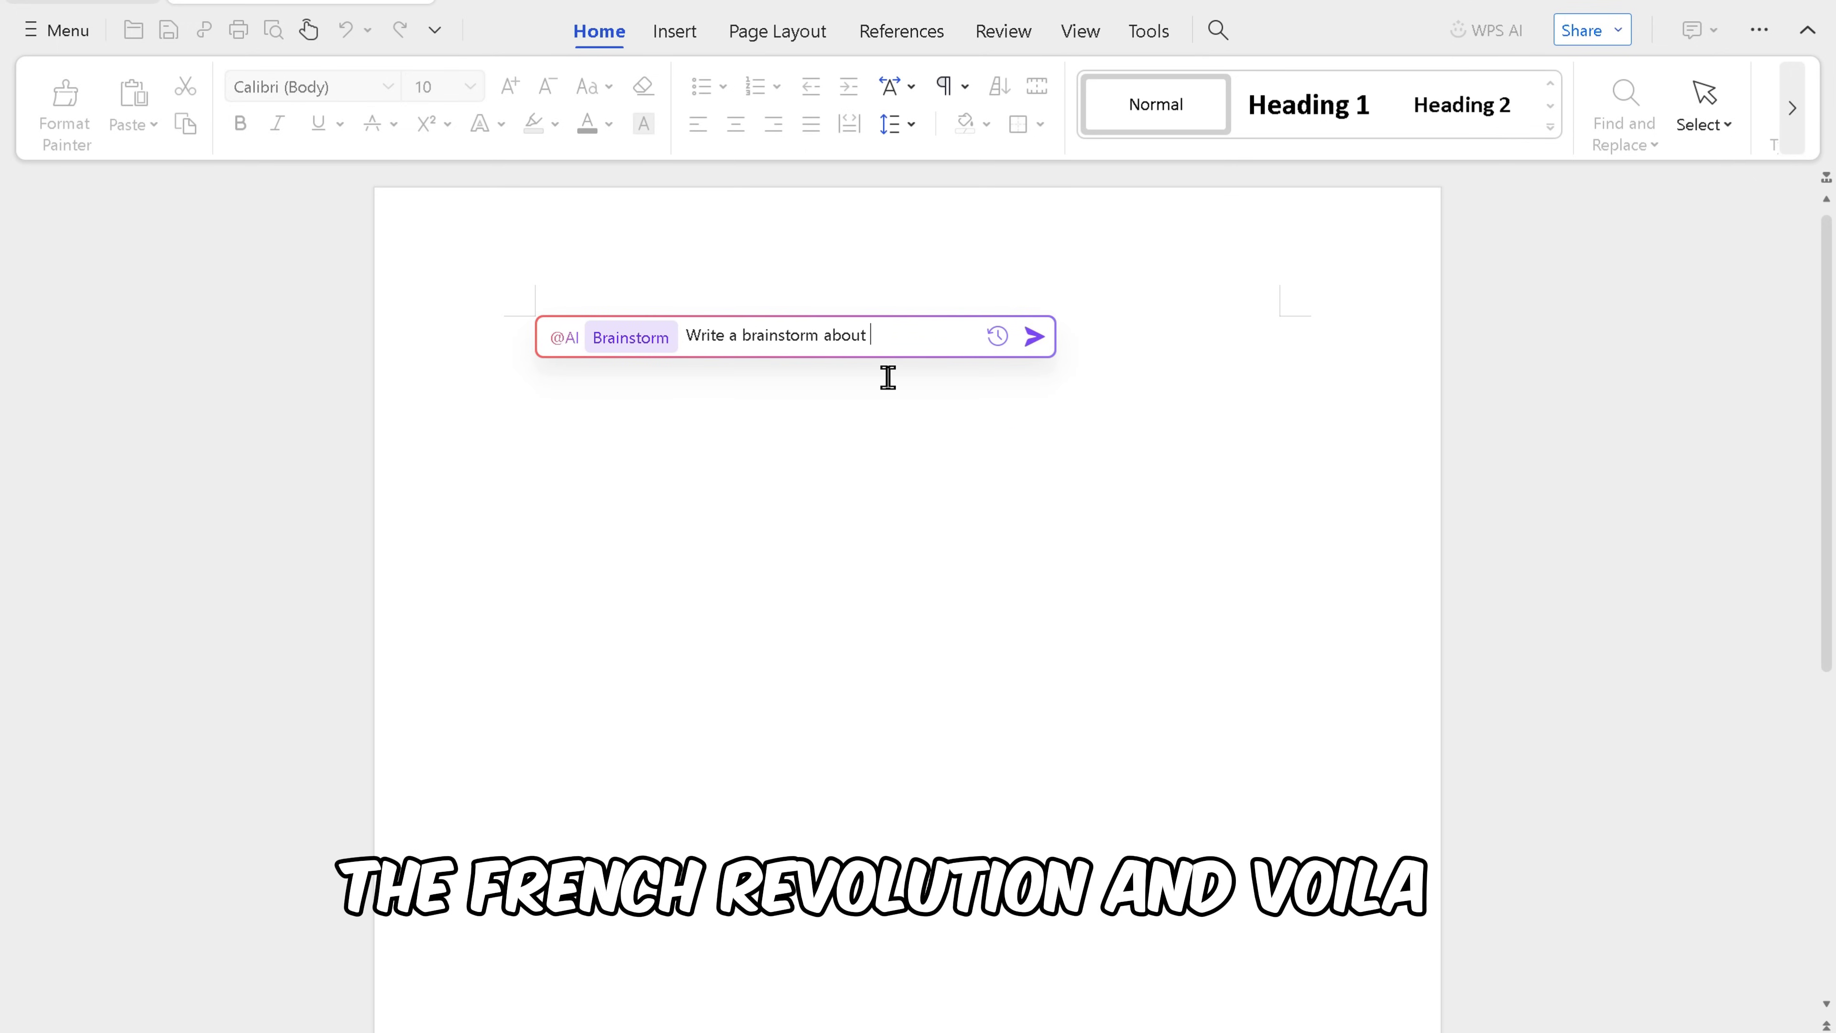
type("french ")
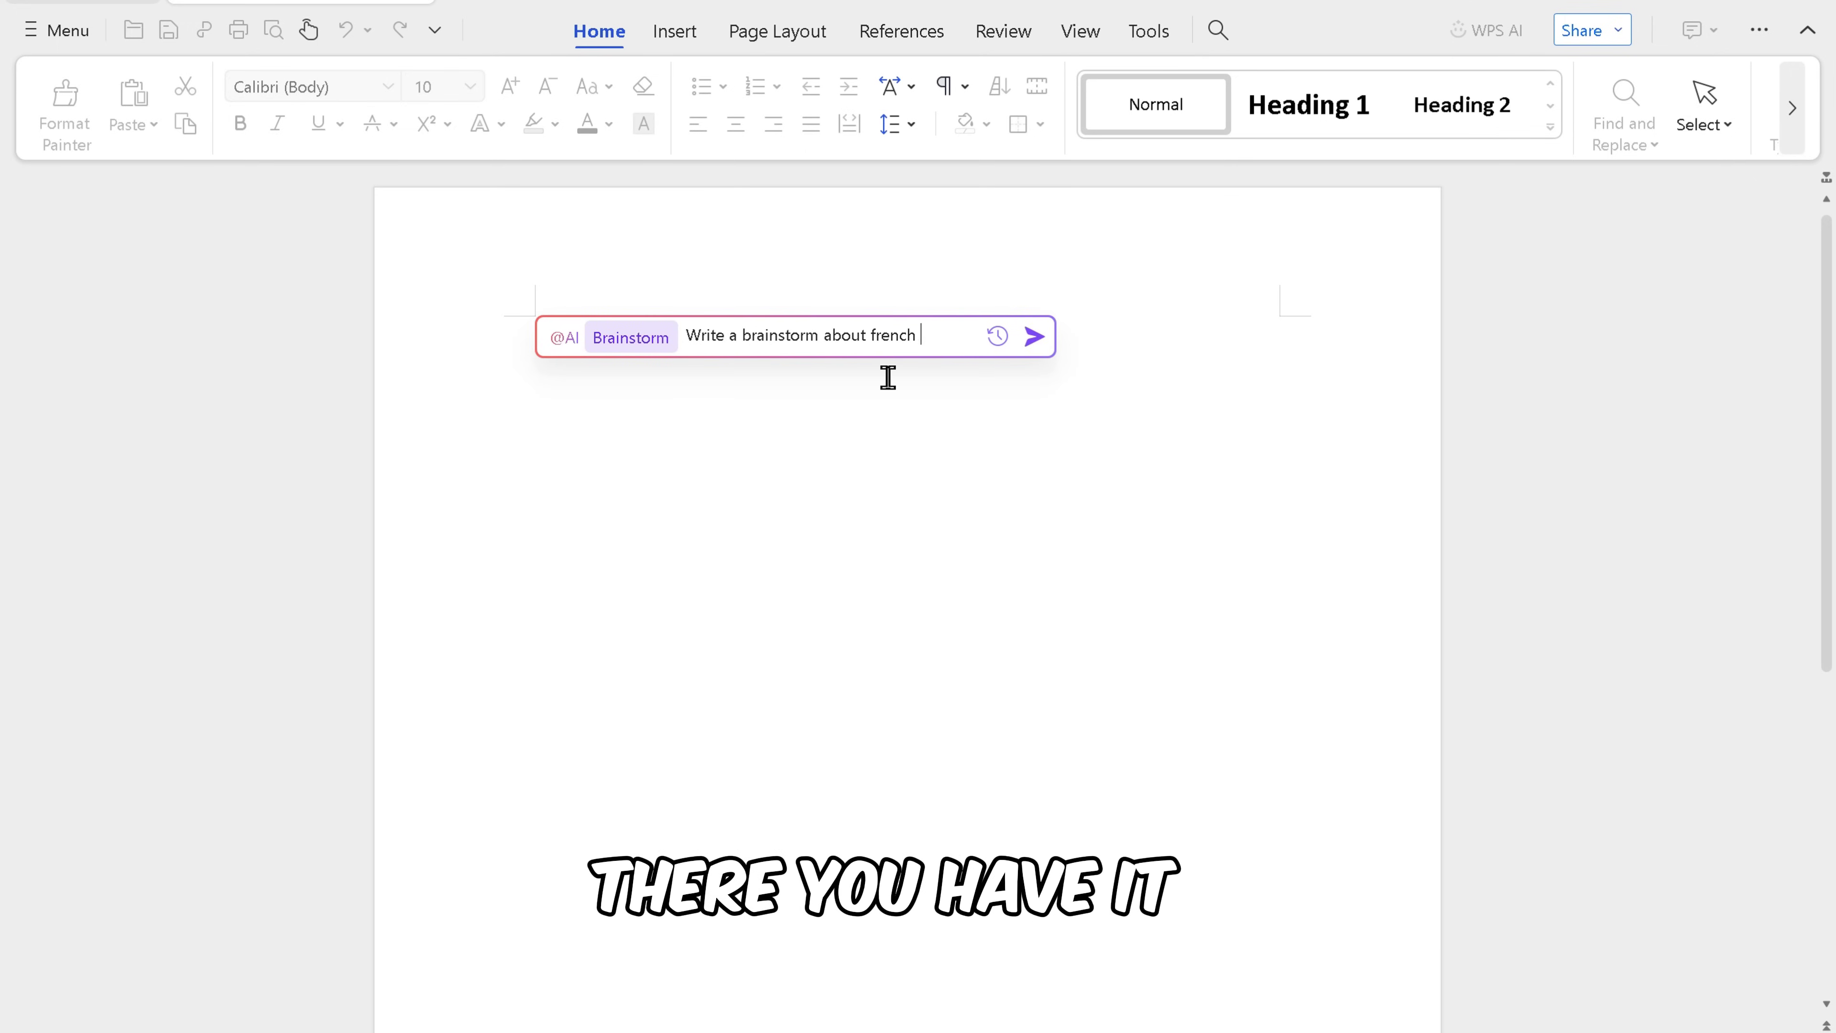
type("revolution")
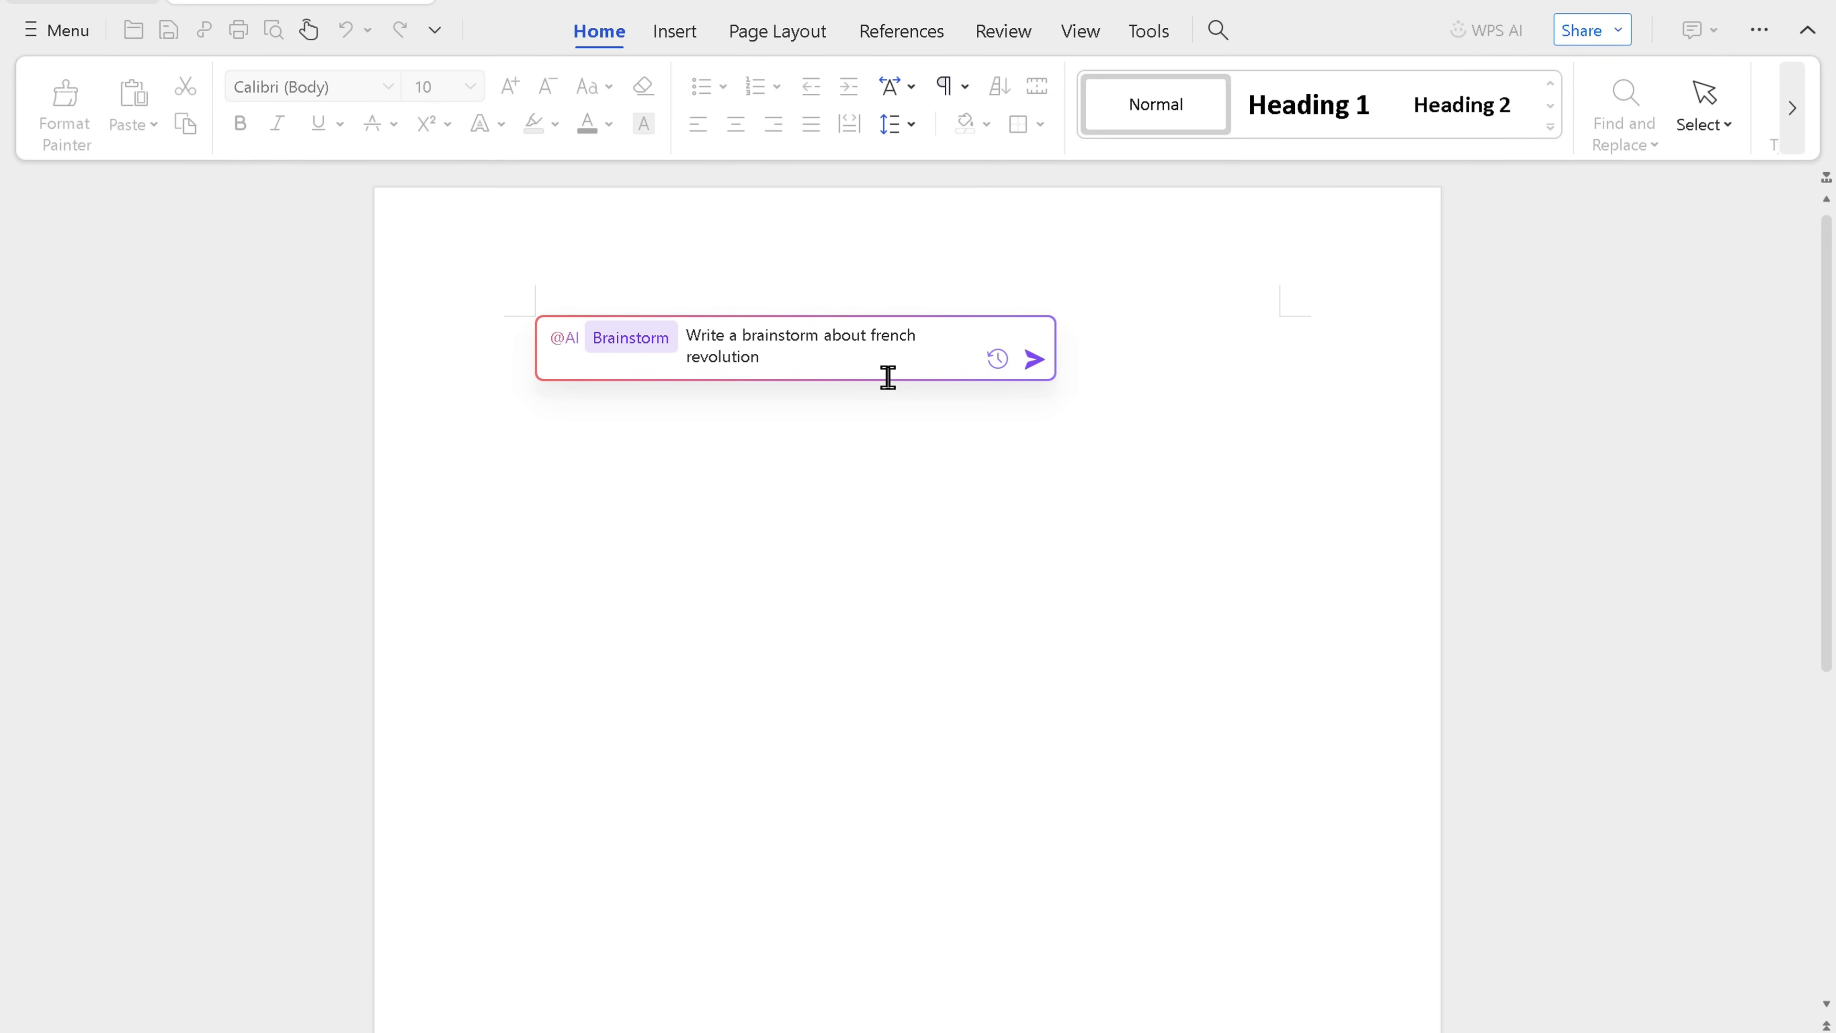
key("Return")
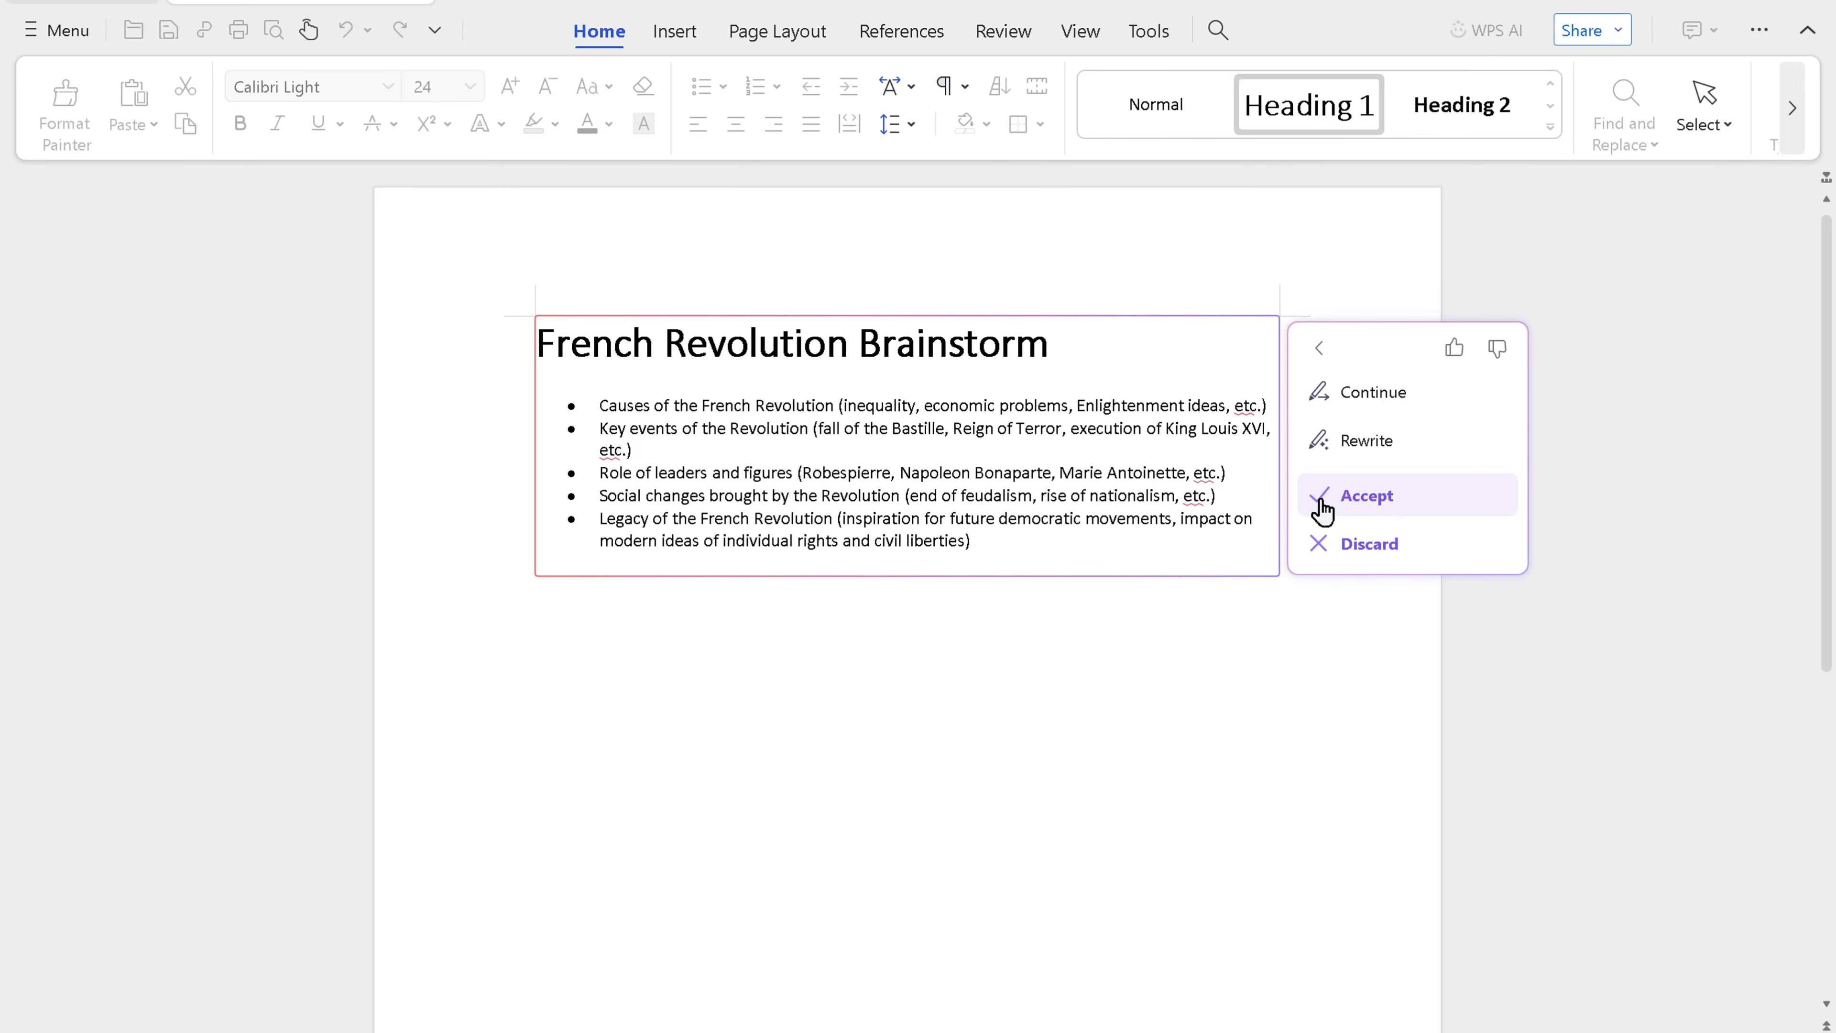
left_click(1357, 499)
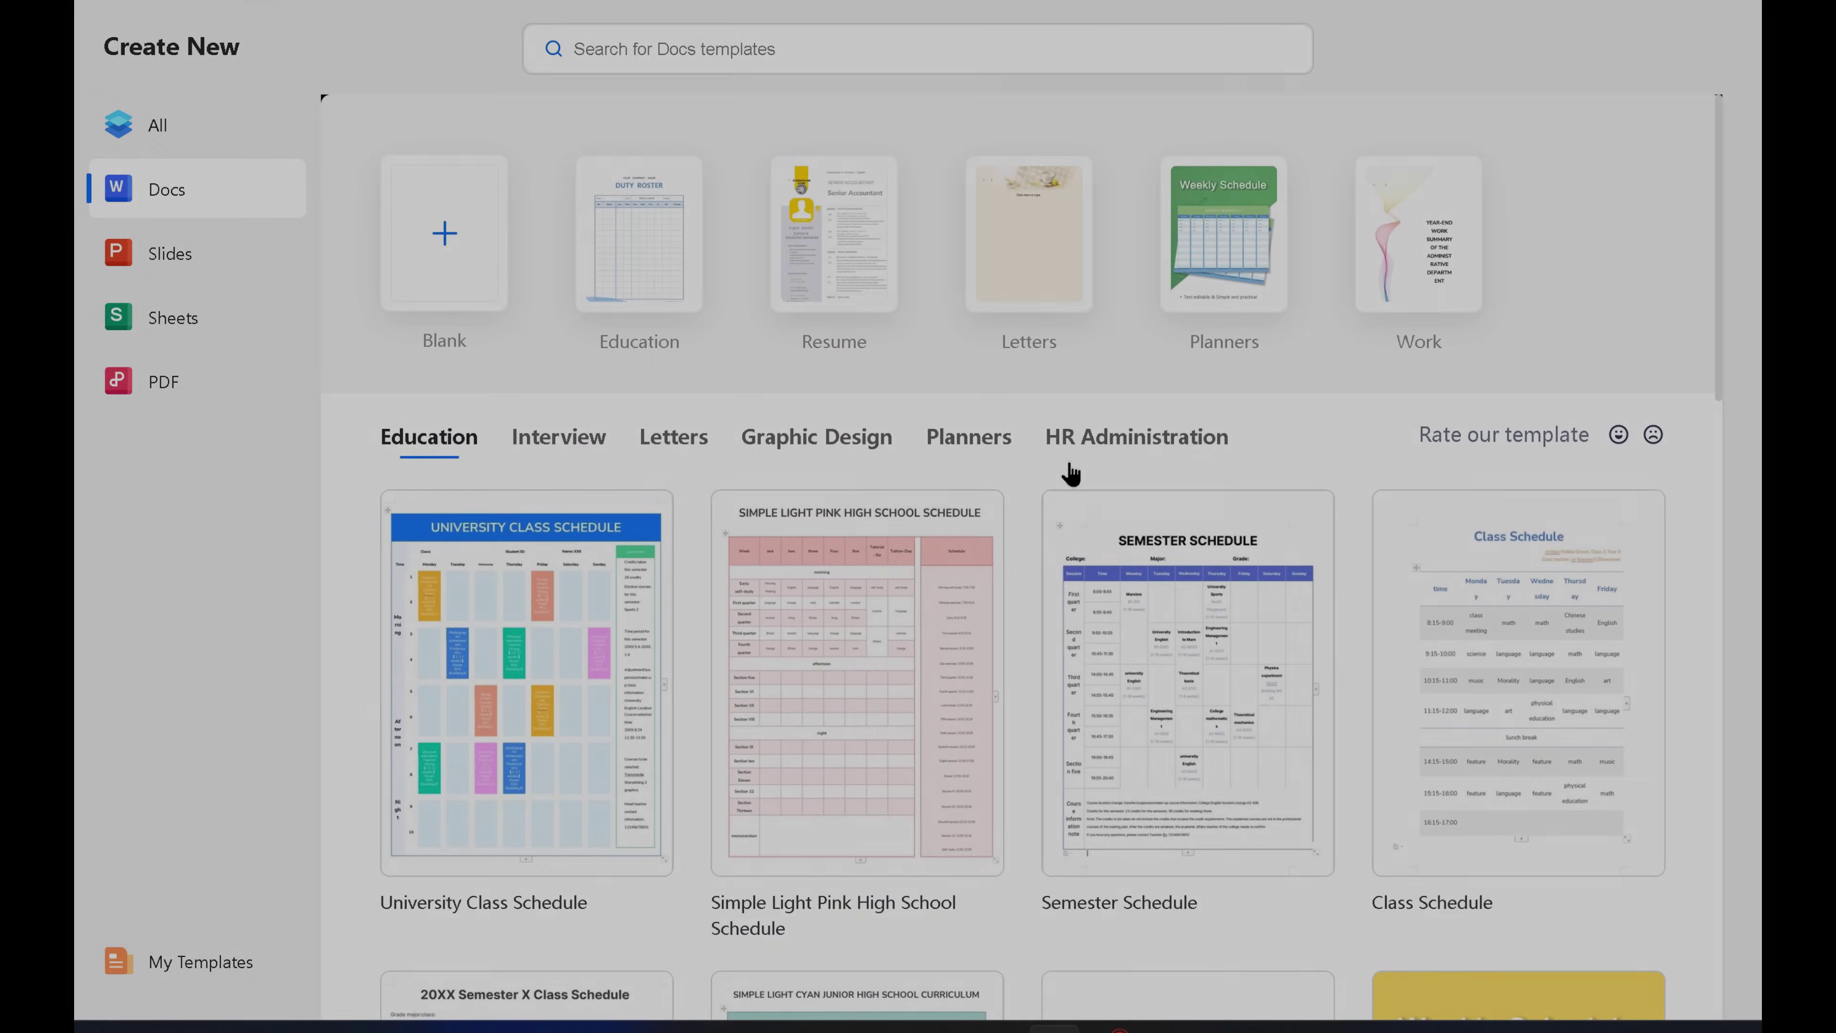
Step: Create a blank document and type 'hi' at font size 18
scroll(1073, 471, "down", 5)
scroll(1283, 340, "down", 10)
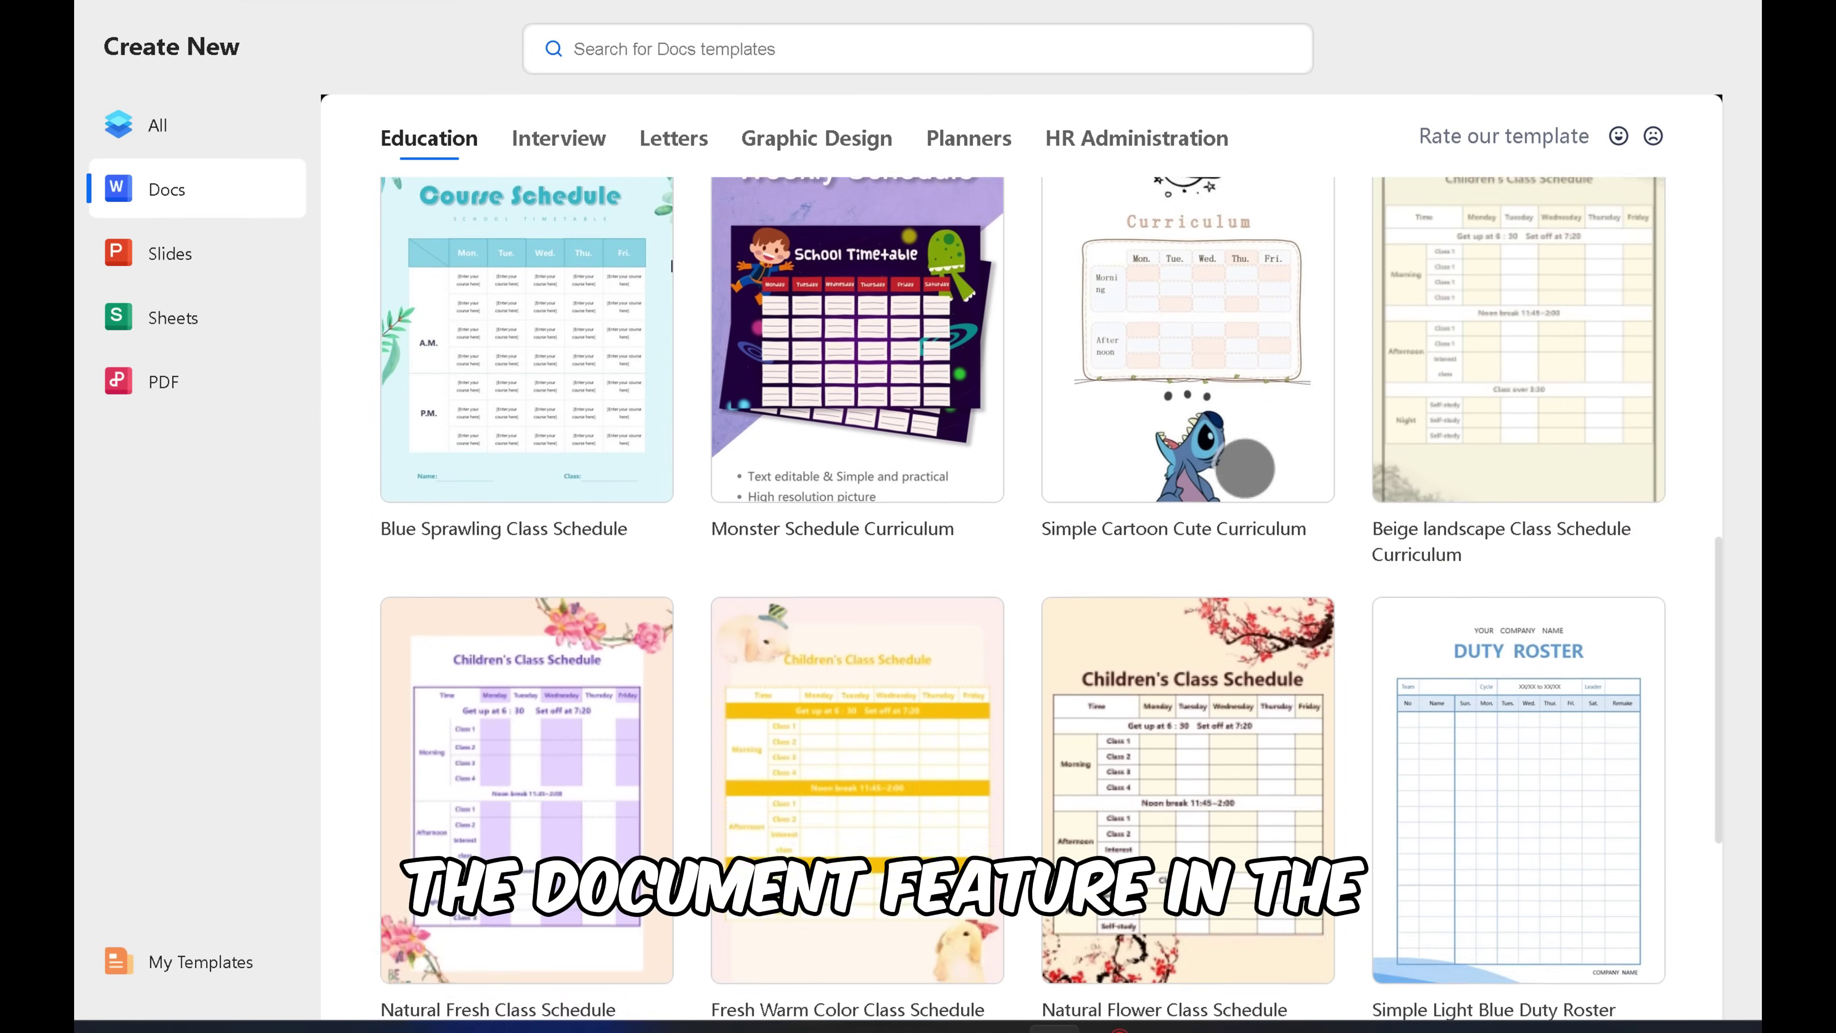
scroll(1074, 778, "up", 15)
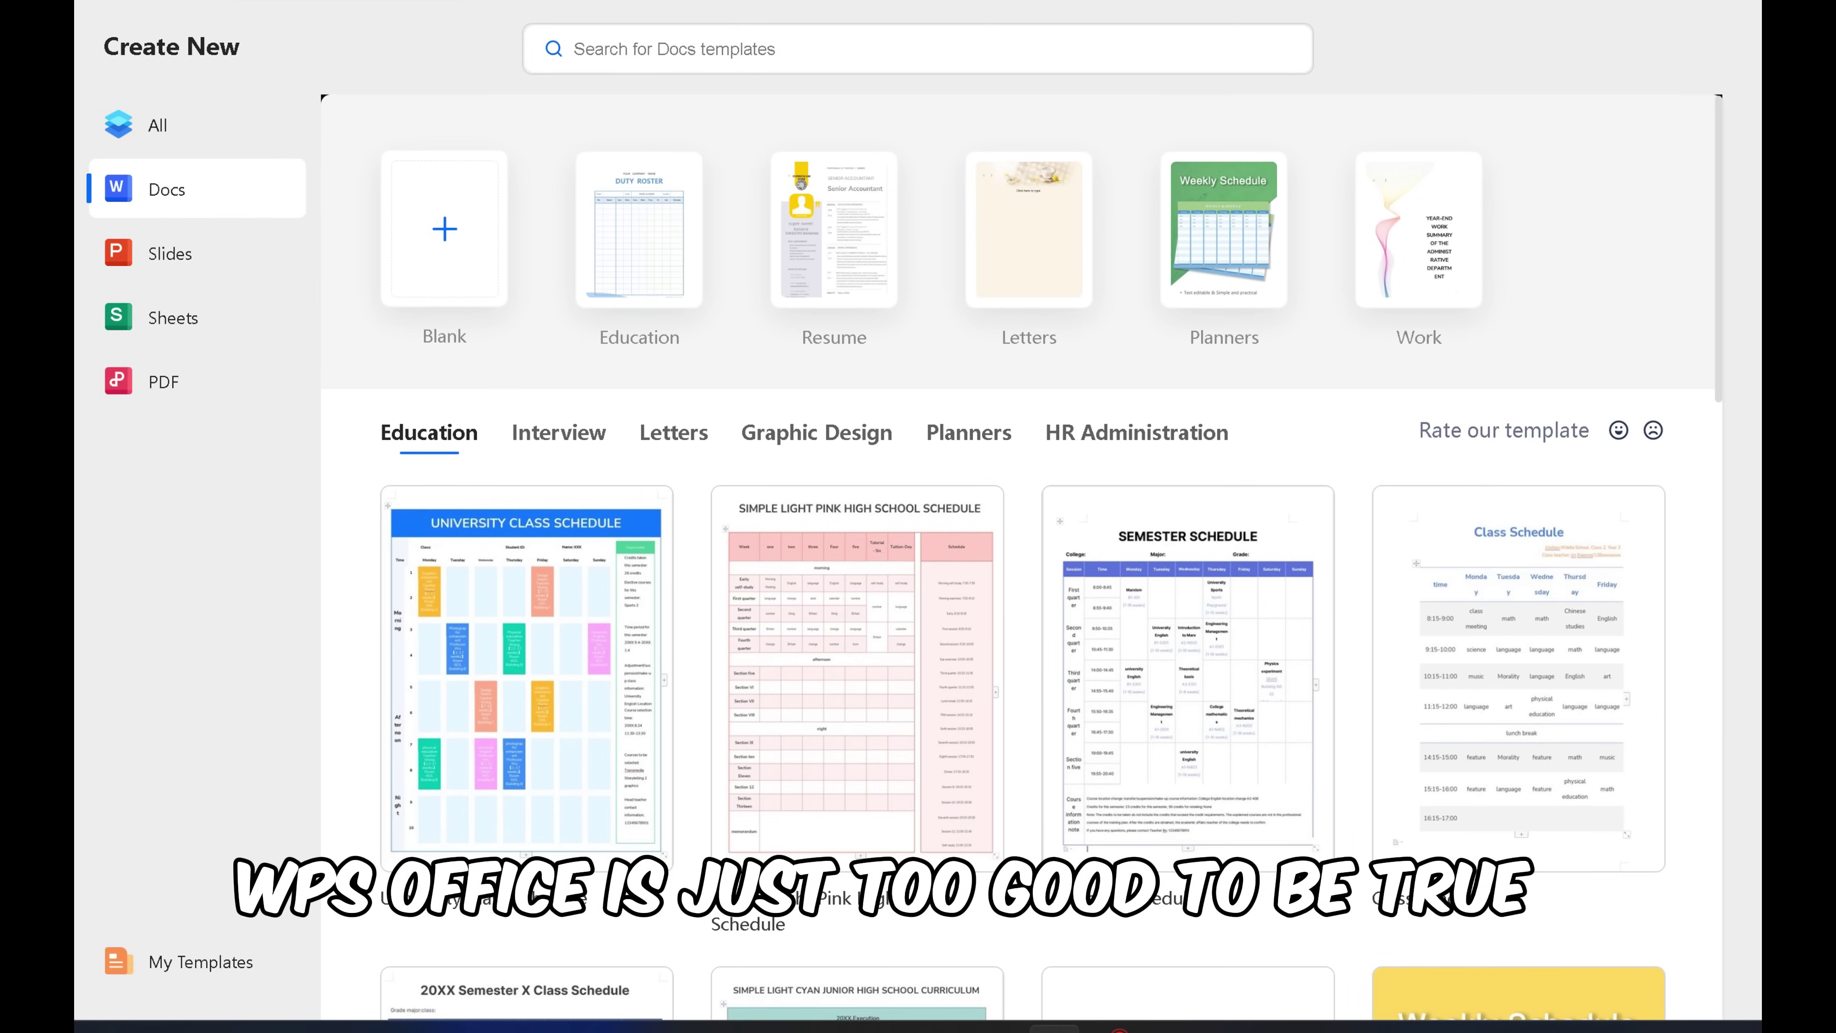
left_click(440, 238)
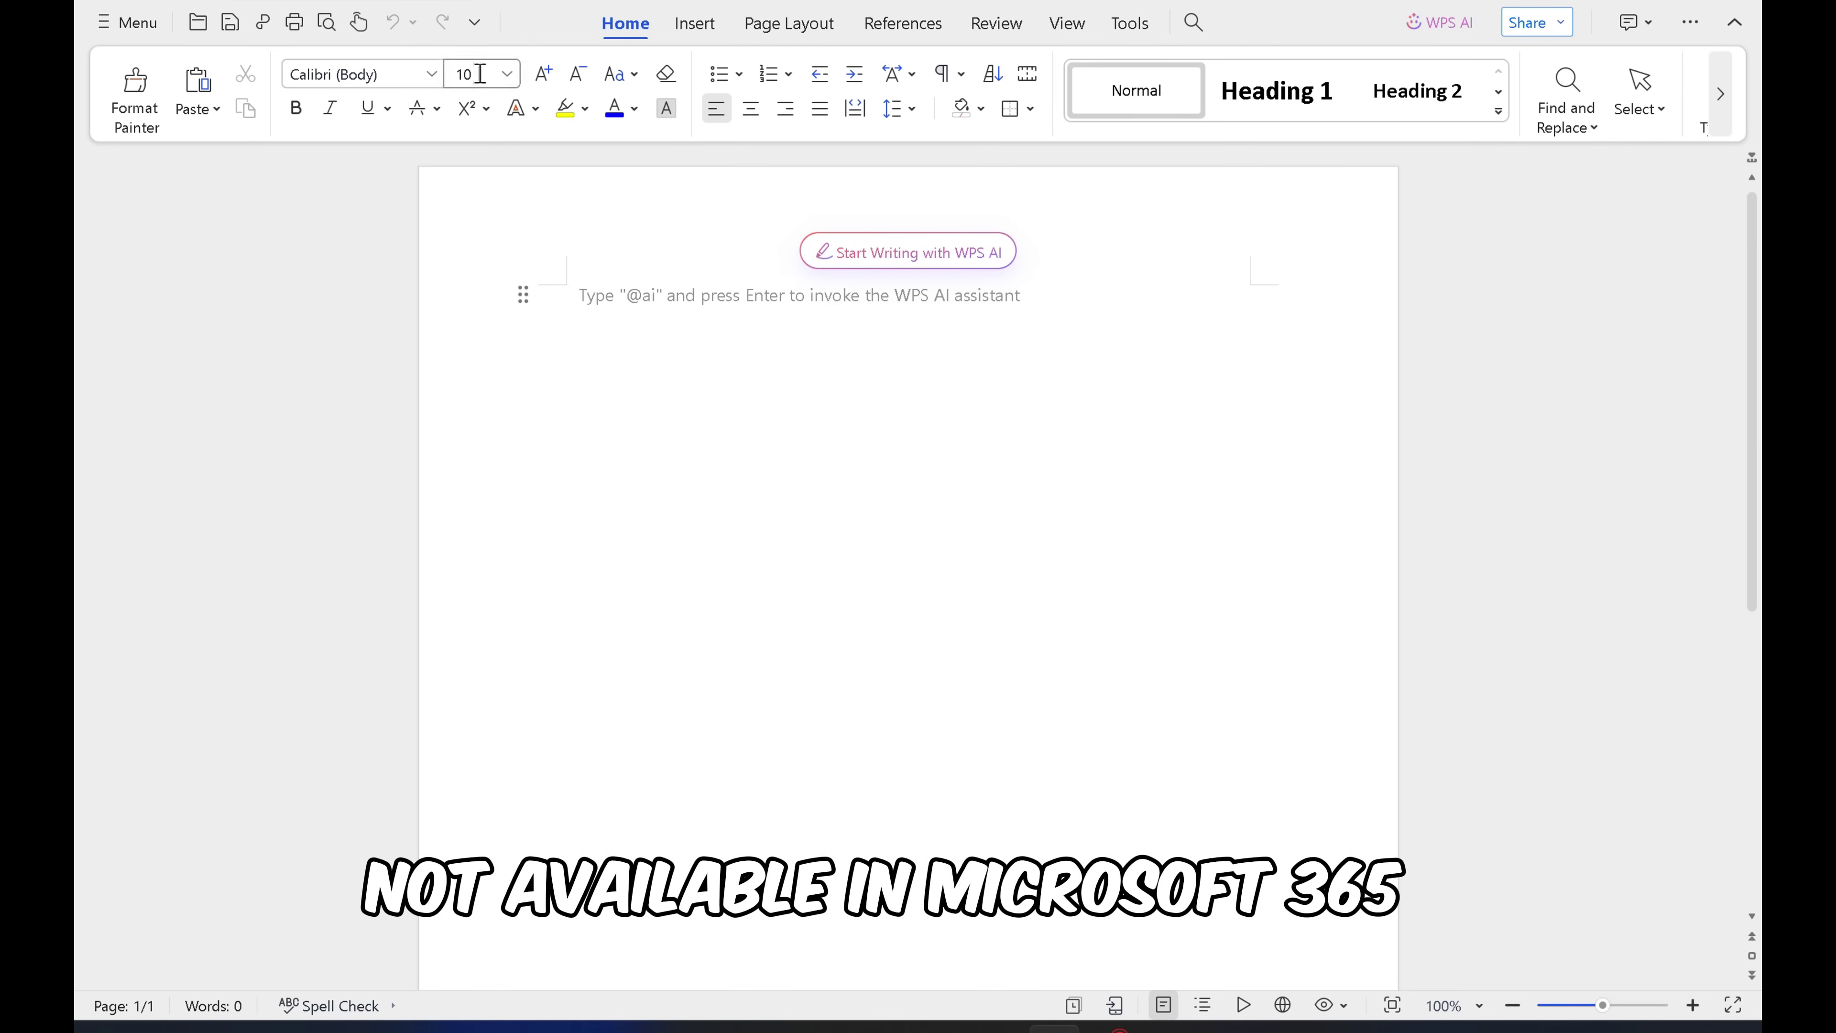
type("hi")
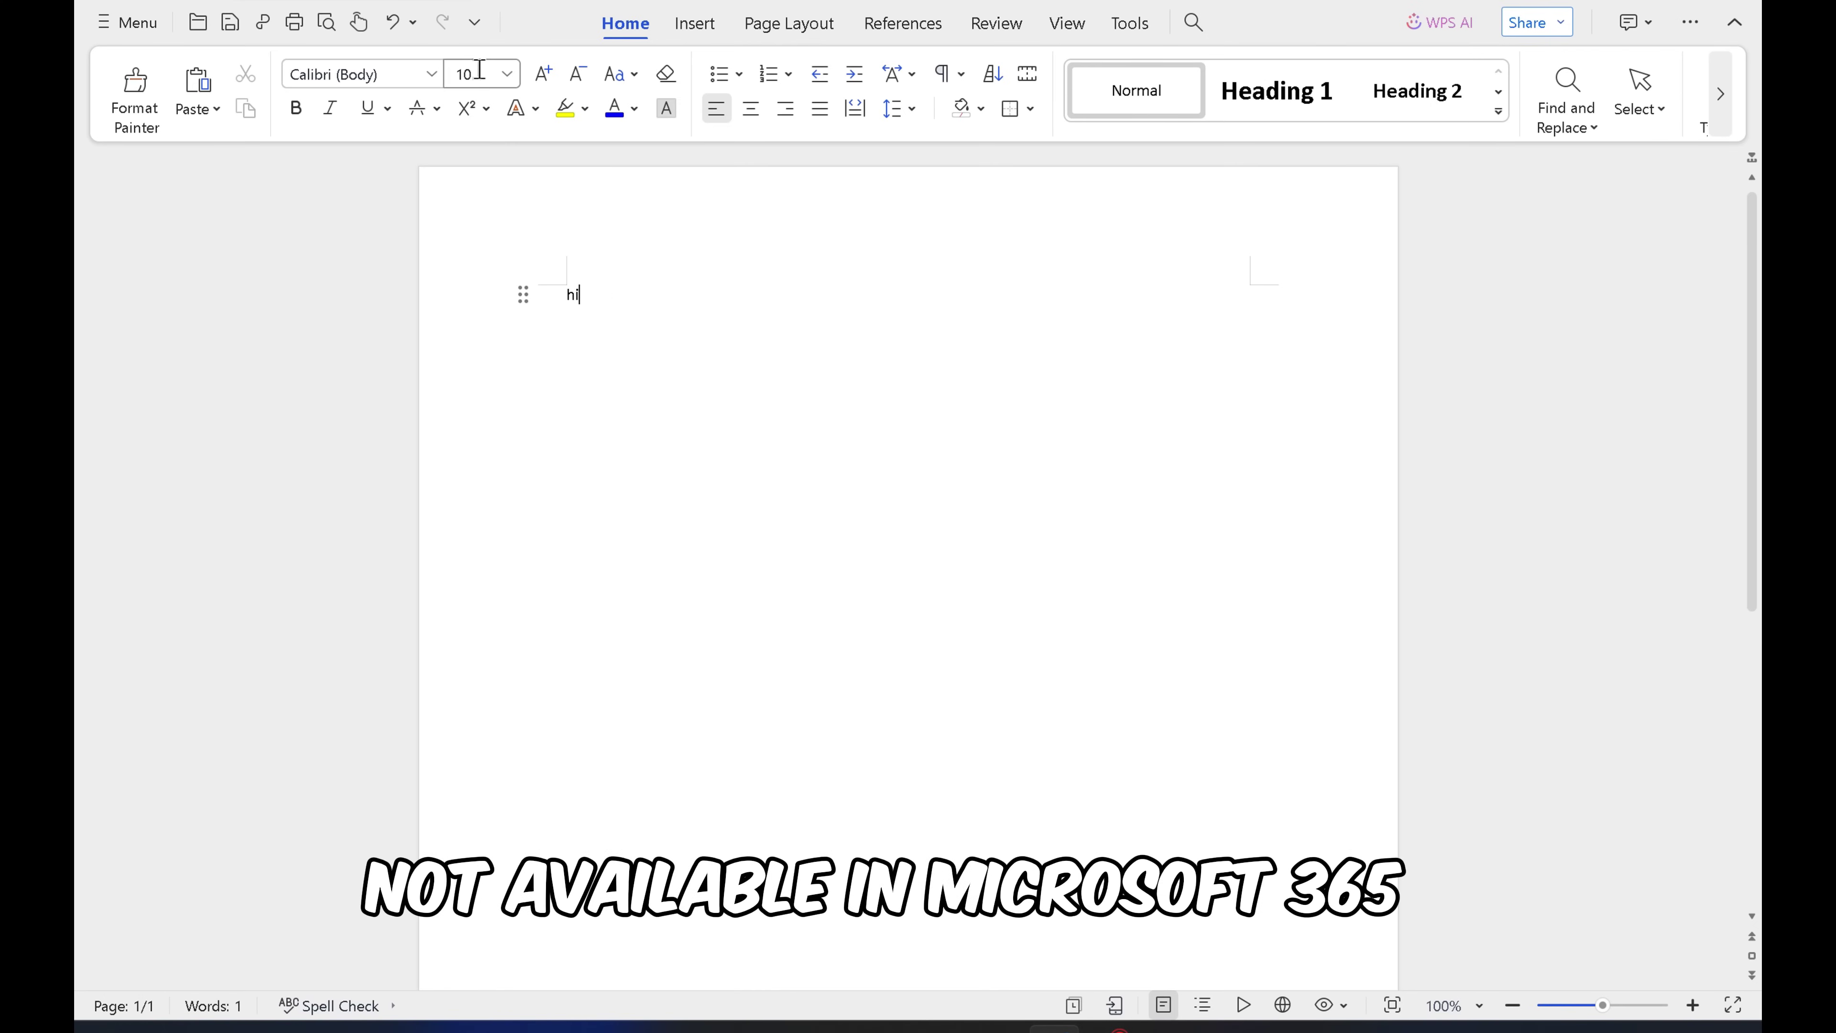
left_click(507, 73)
left_click(472, 440)
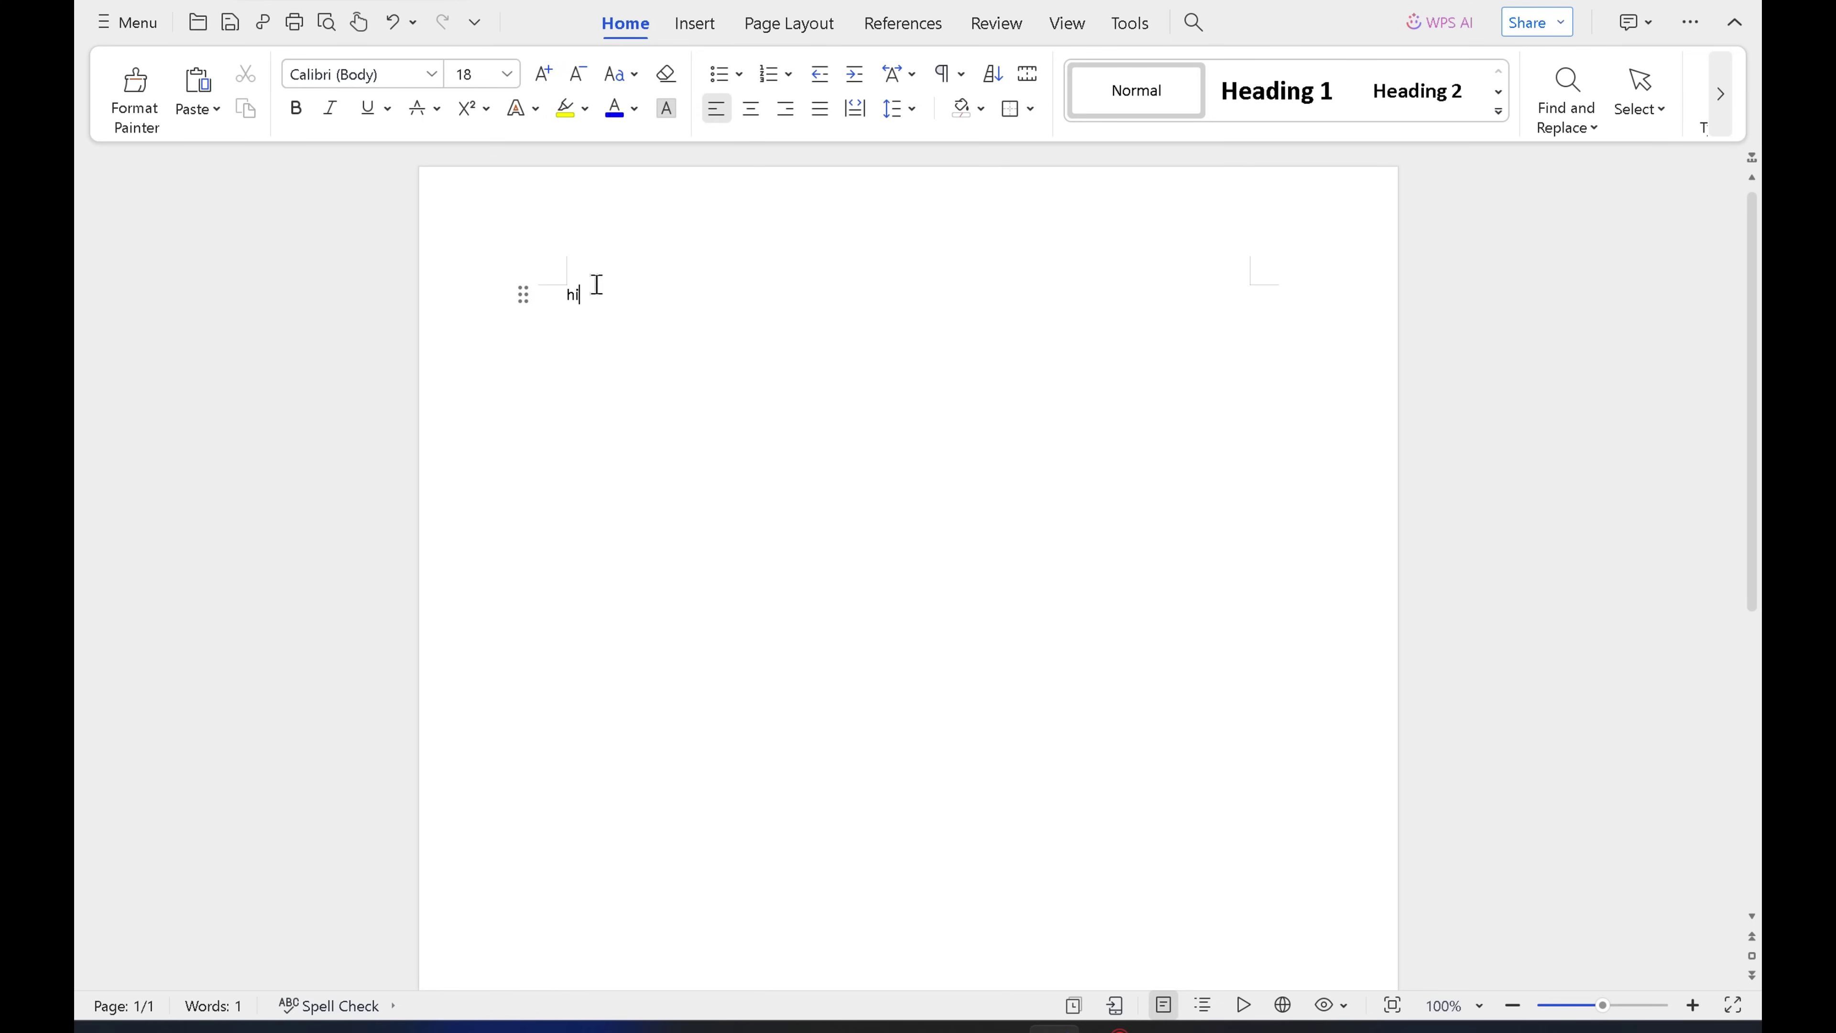
Step: Make 'hi' size 16 and style it as Heading 1
left_click_drag(594, 283, 549, 290)
left_click(507, 73)
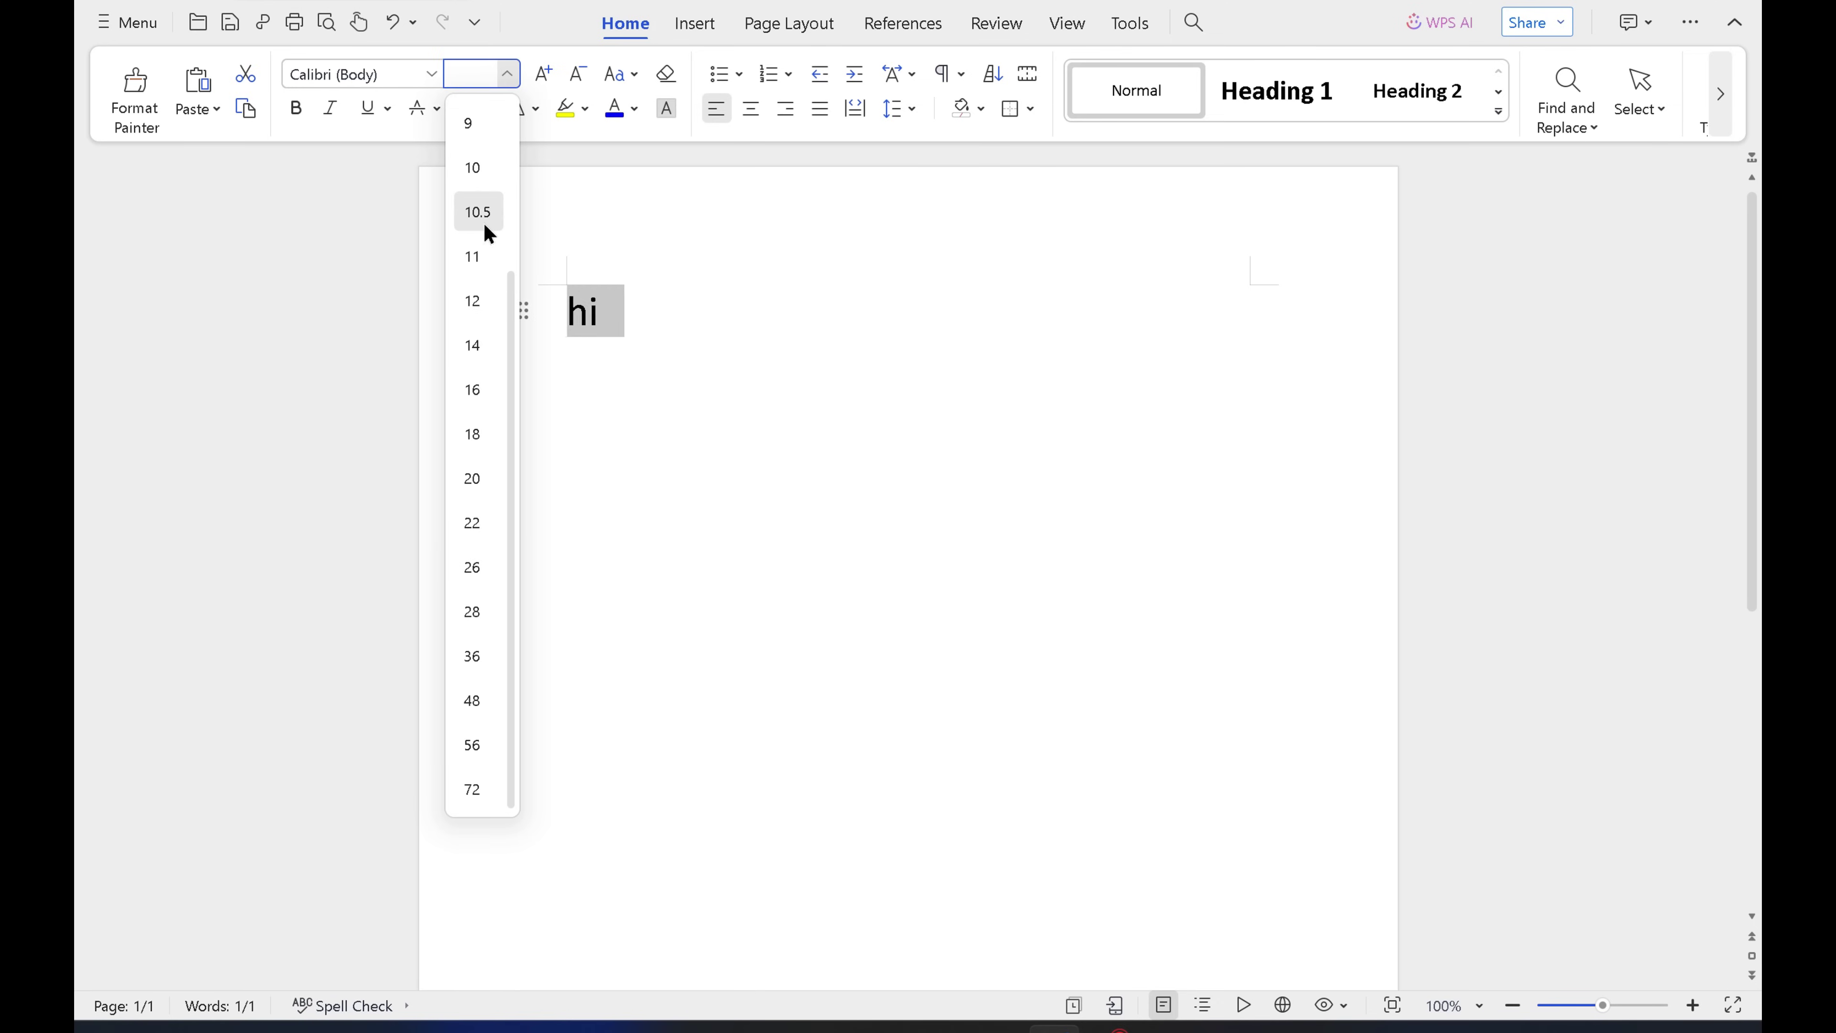
left_click(482, 386)
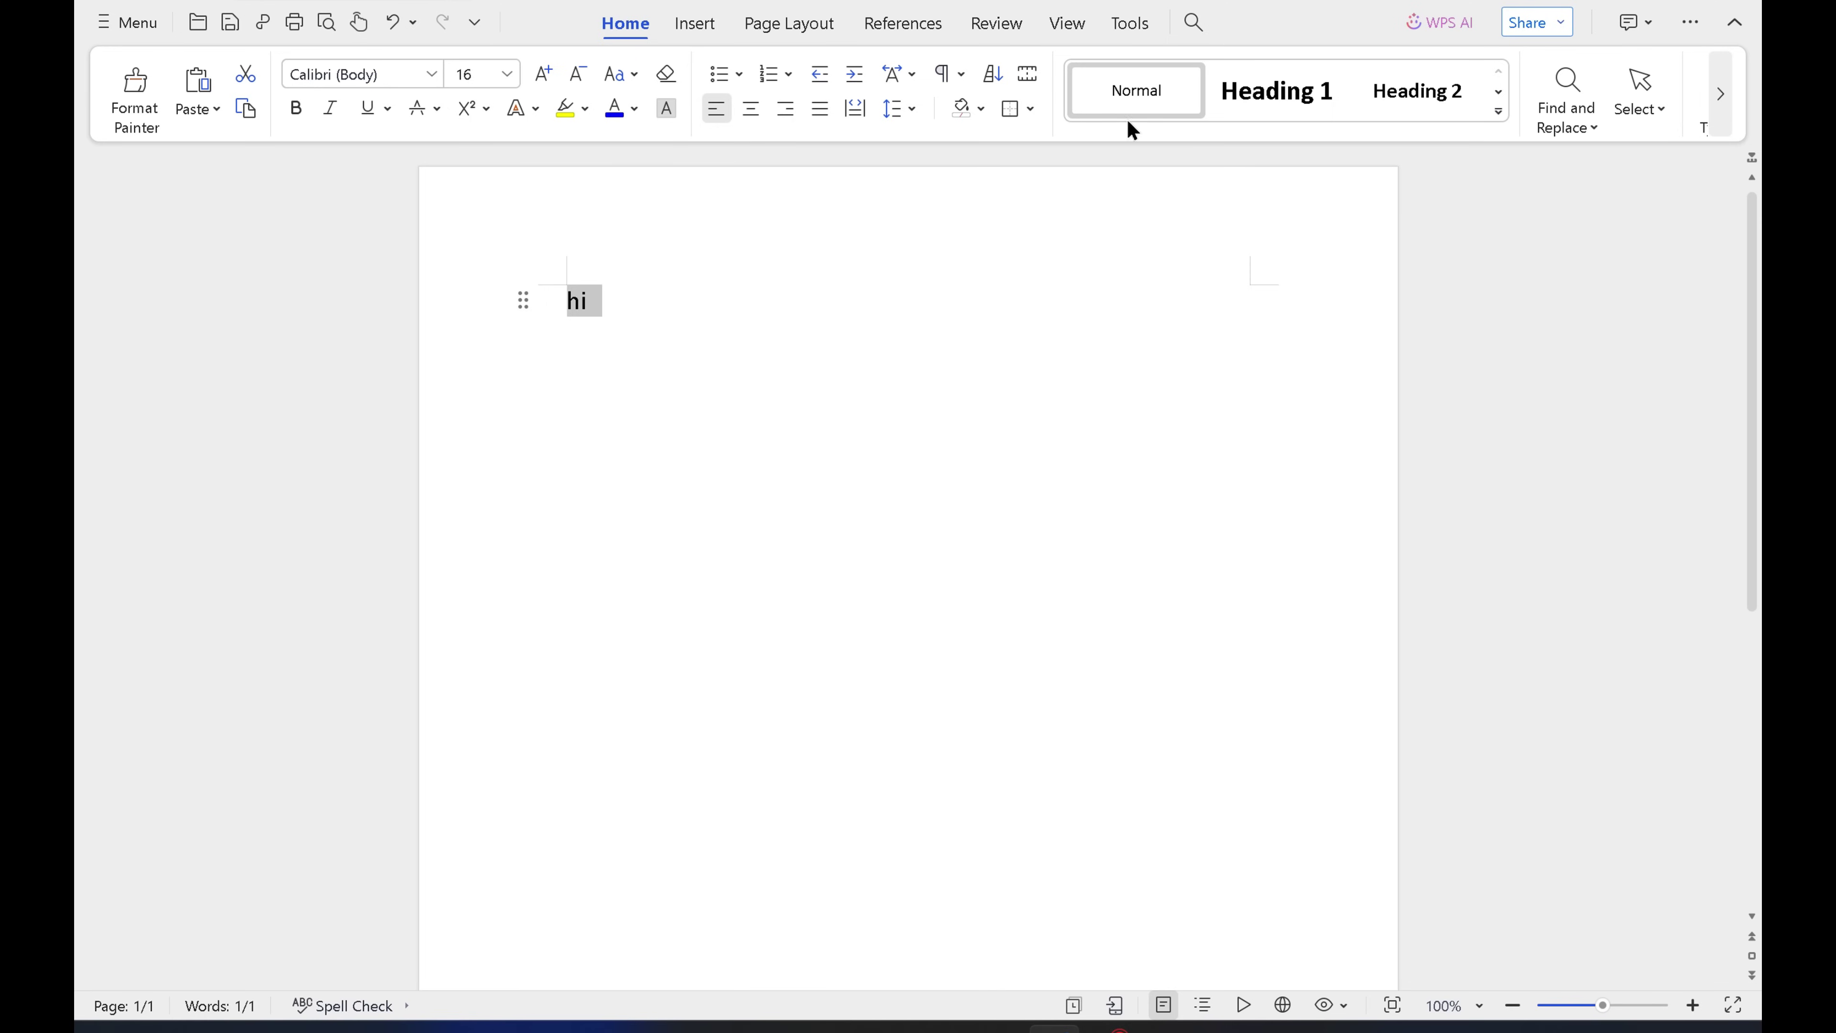
left_click(1243, 94)
left_click(1410, 90)
left_click(1310, 98)
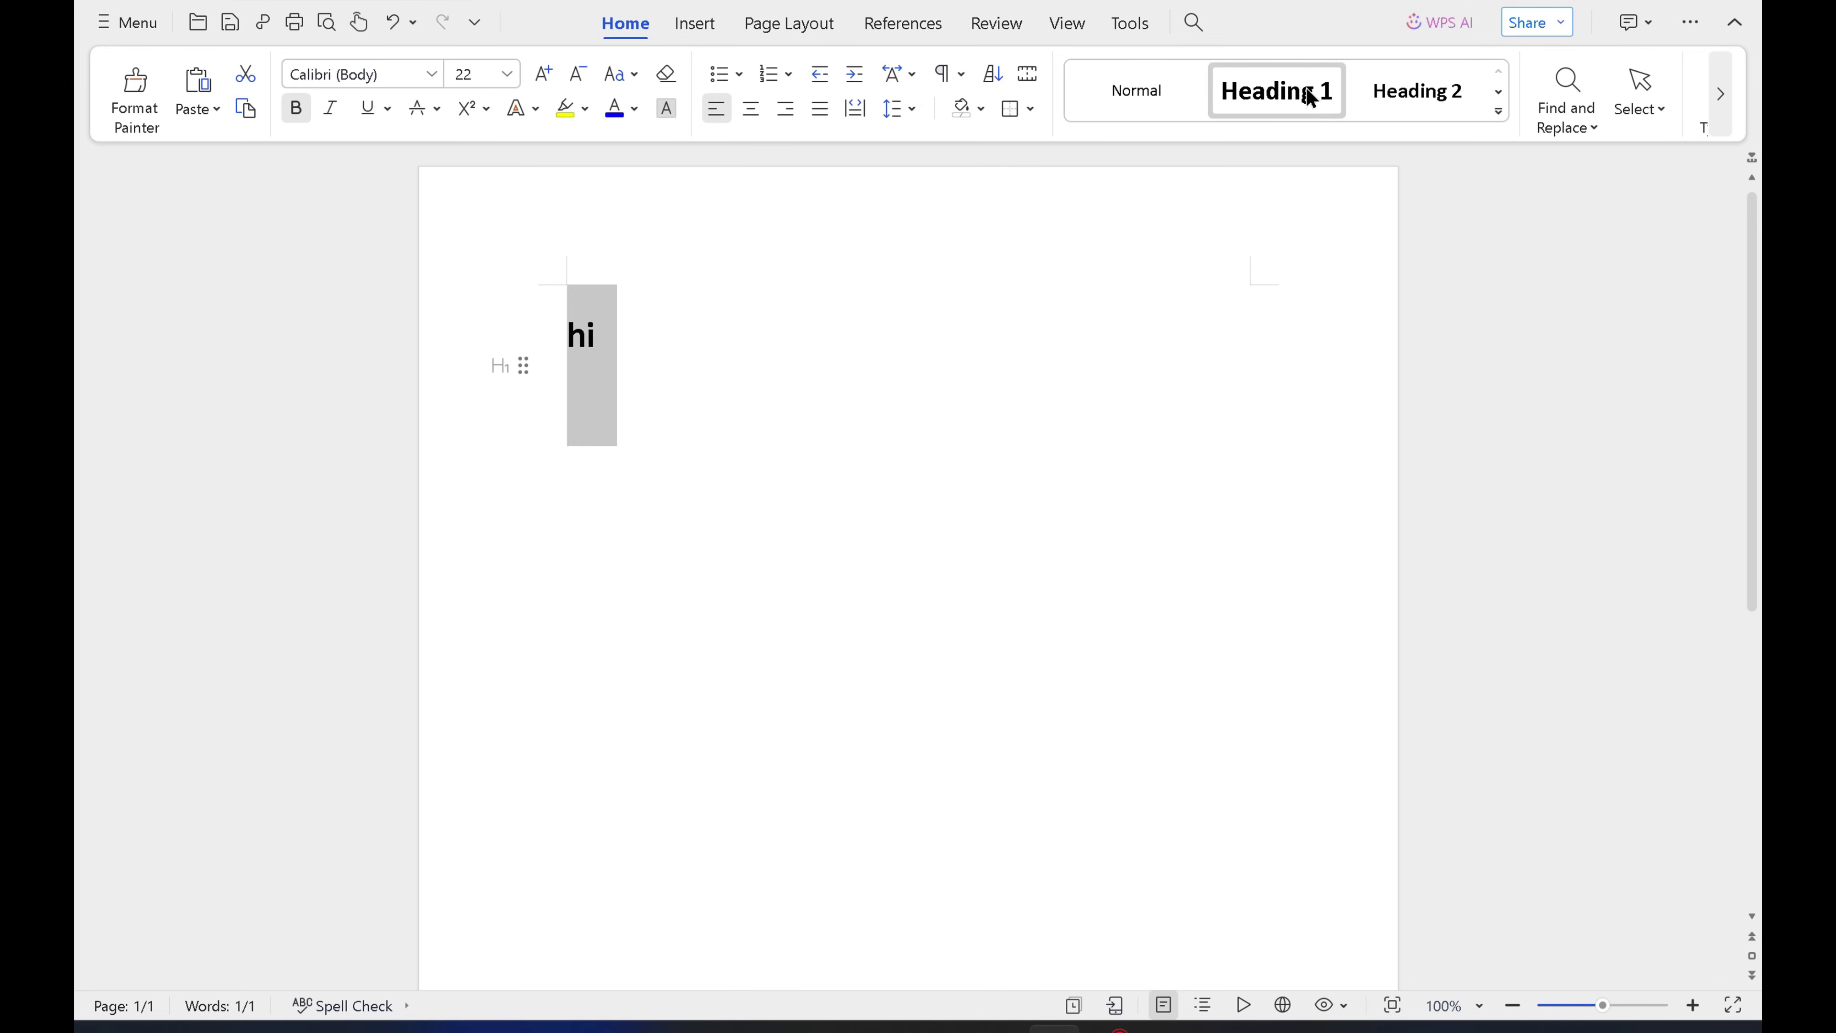
Step: Set the page colour to light grey from Page Layout
left_click(691, 29)
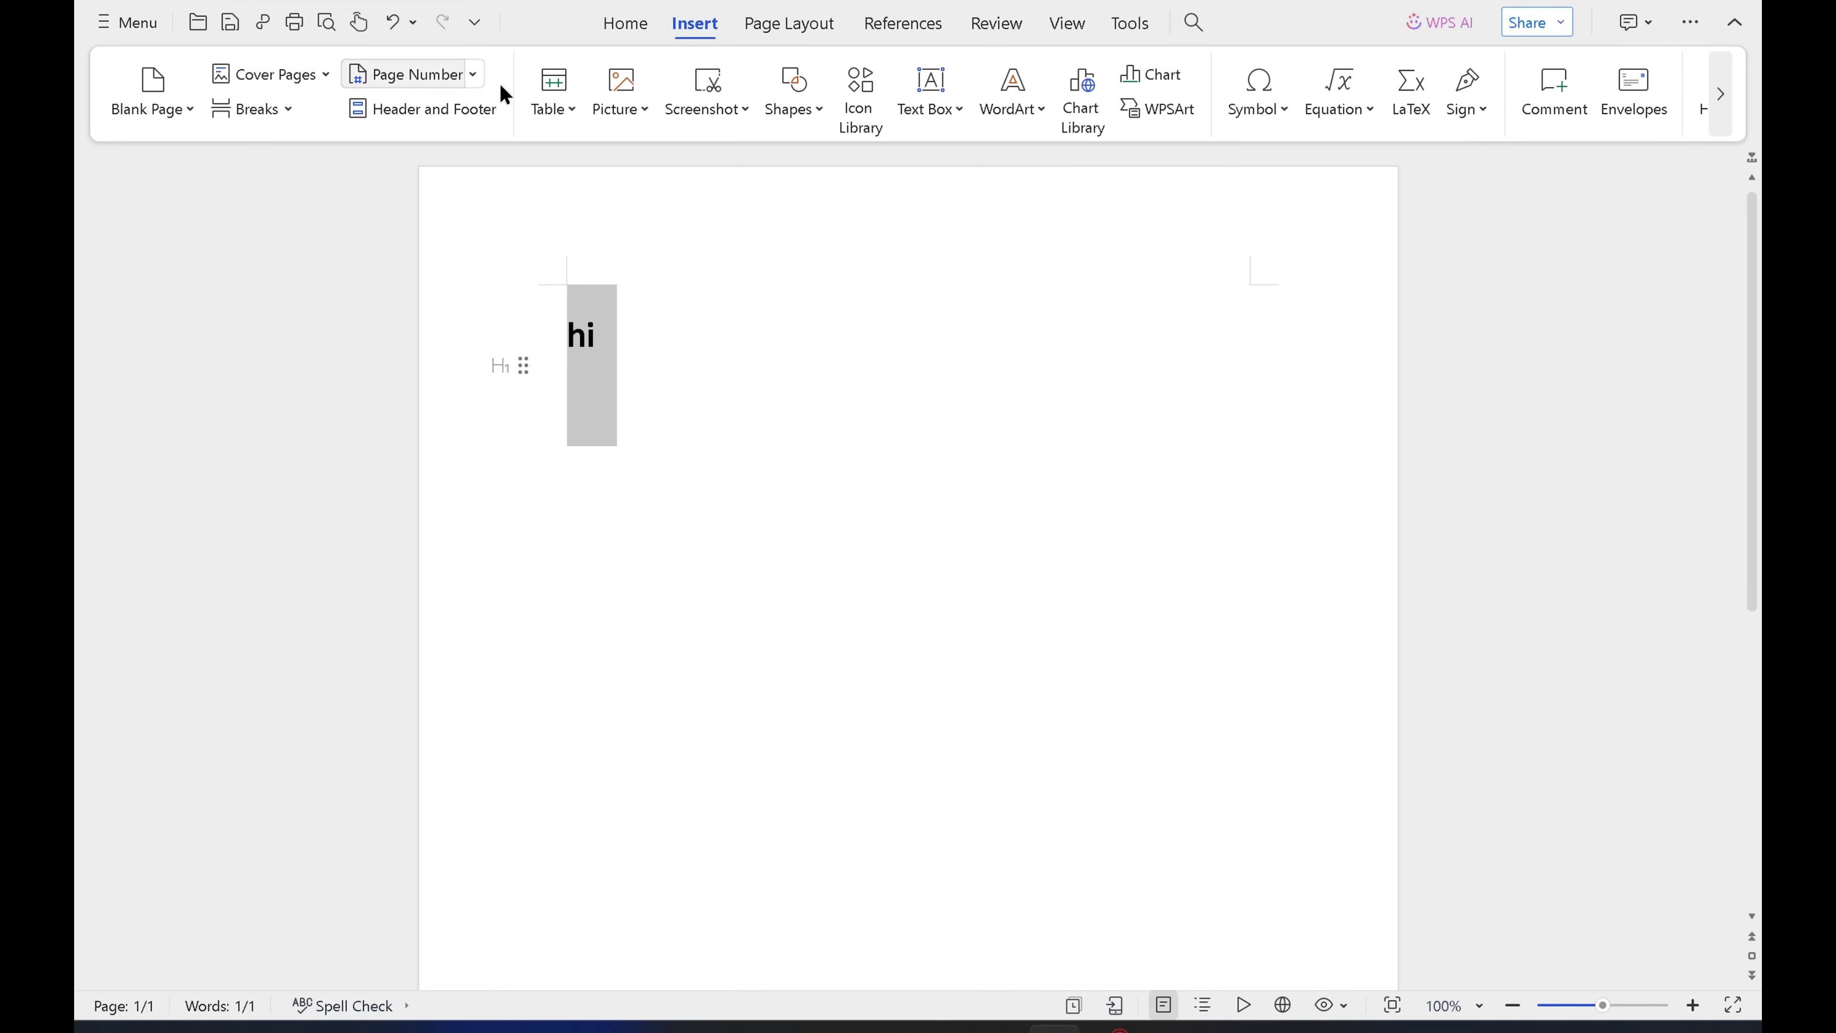
left_click(808, 32)
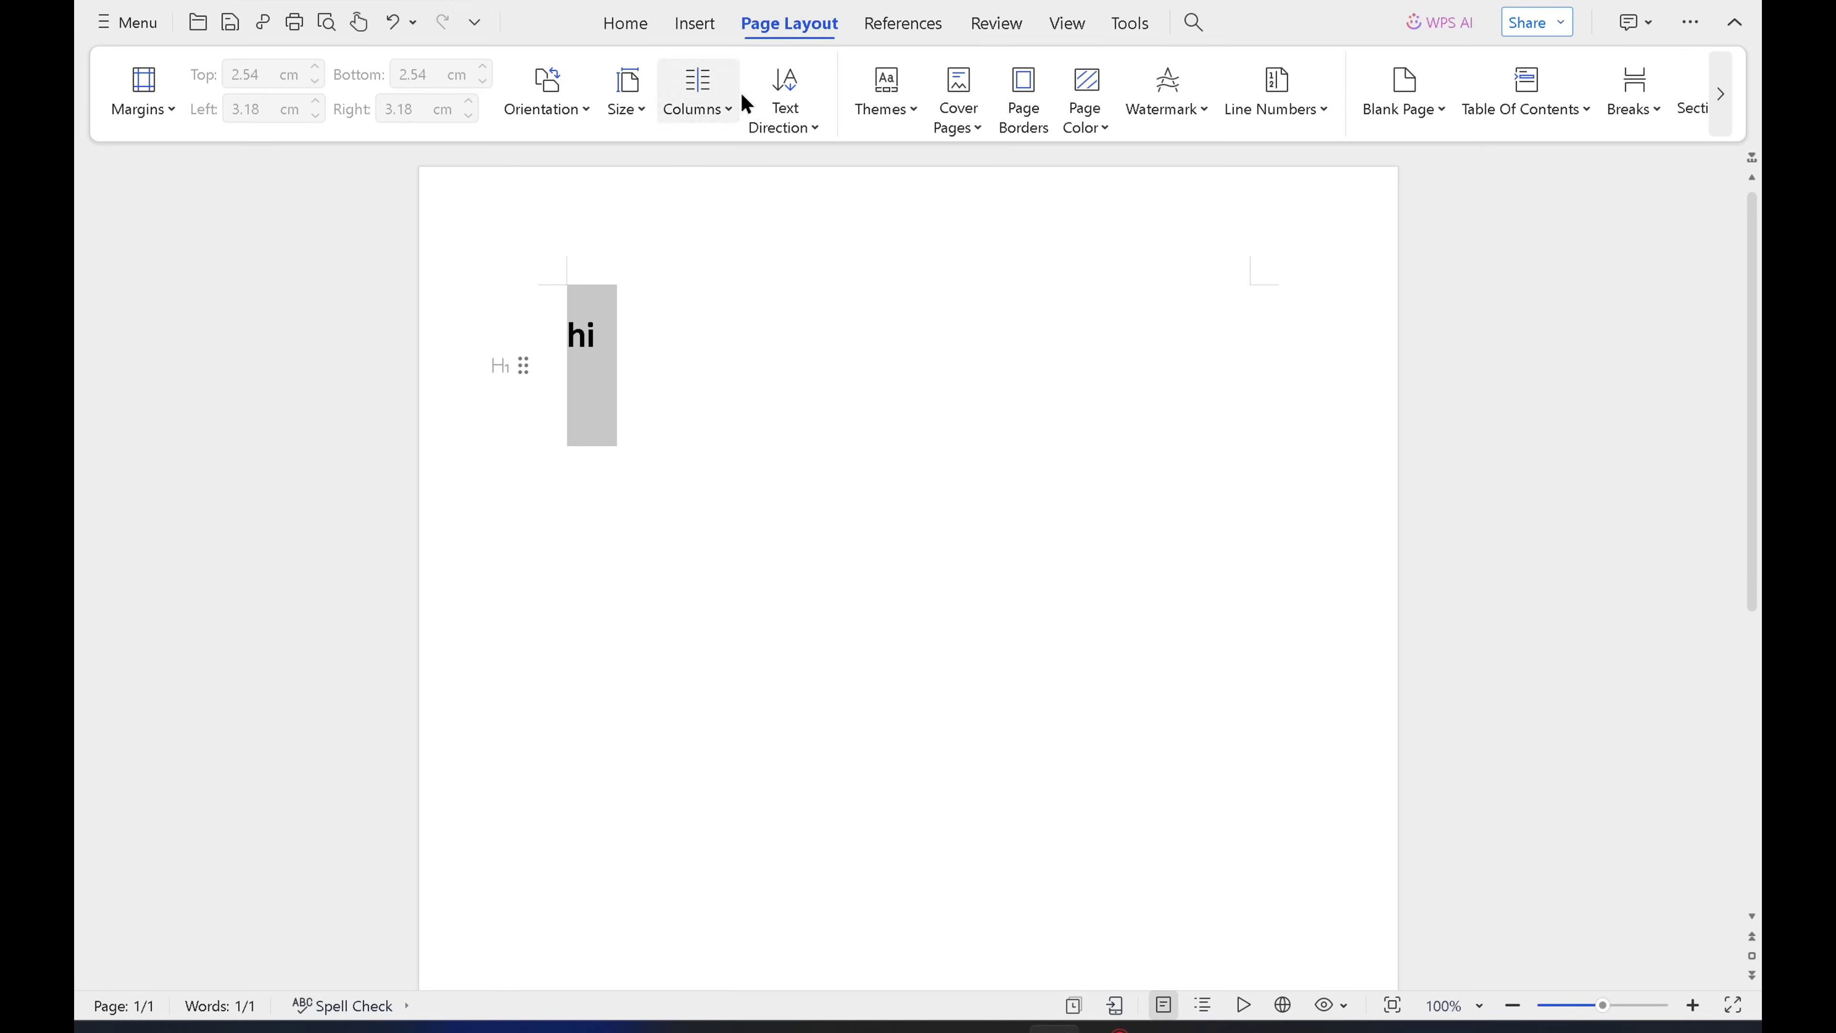
left_click(1087, 123)
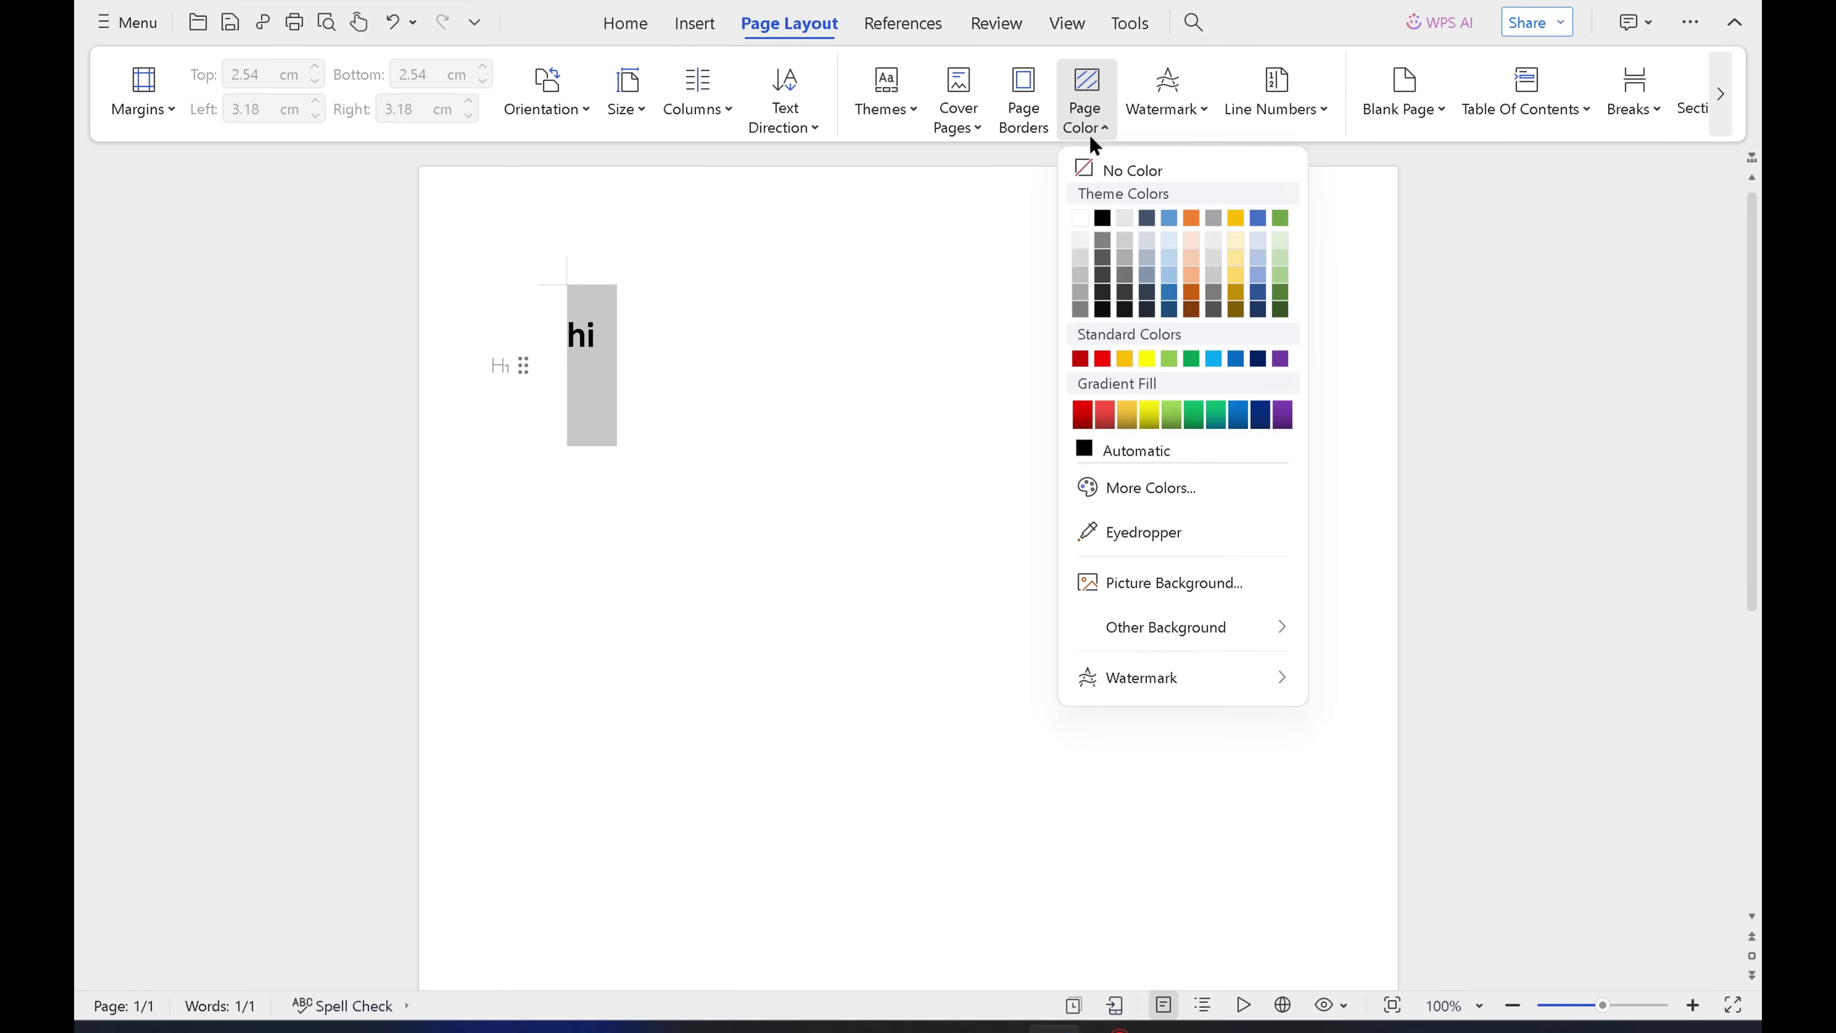
left_click(1218, 241)
left_click(916, 26)
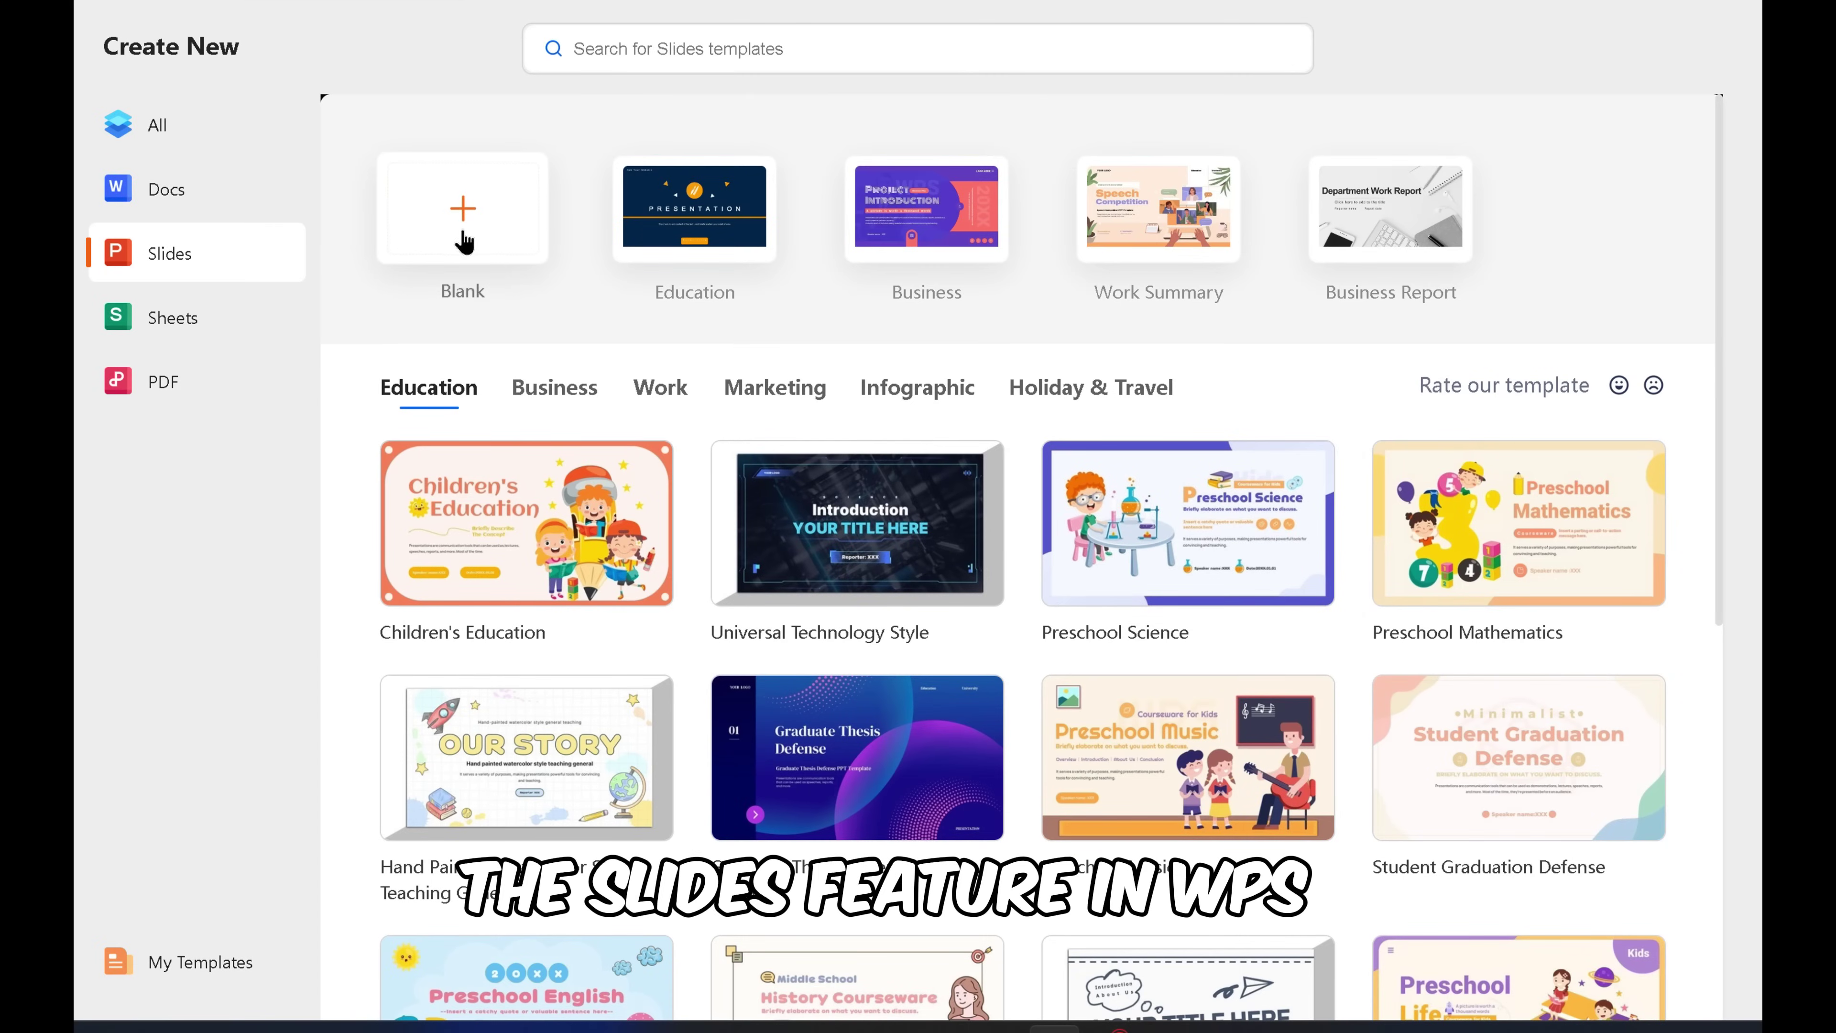
Step: Create a blank presentation with title 'hi' in the orange-outline text style
left_click(483, 234)
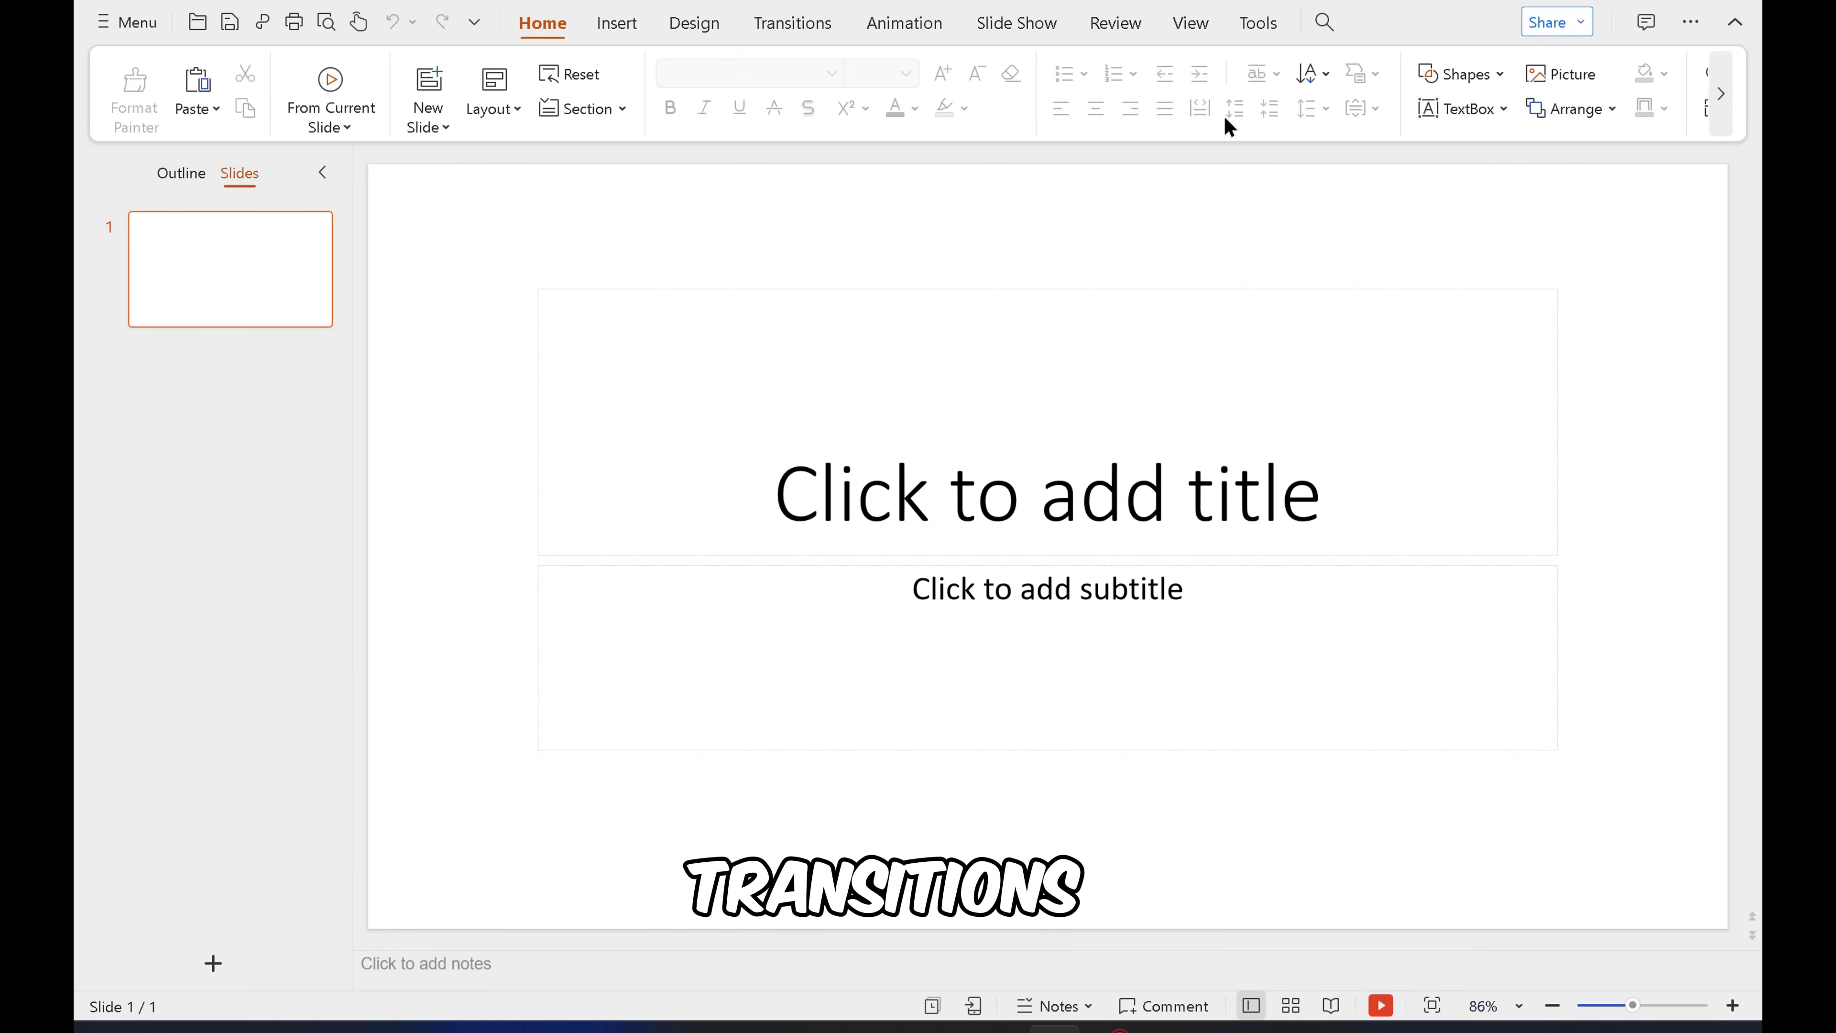
left_click(1073, 464)
type("hi")
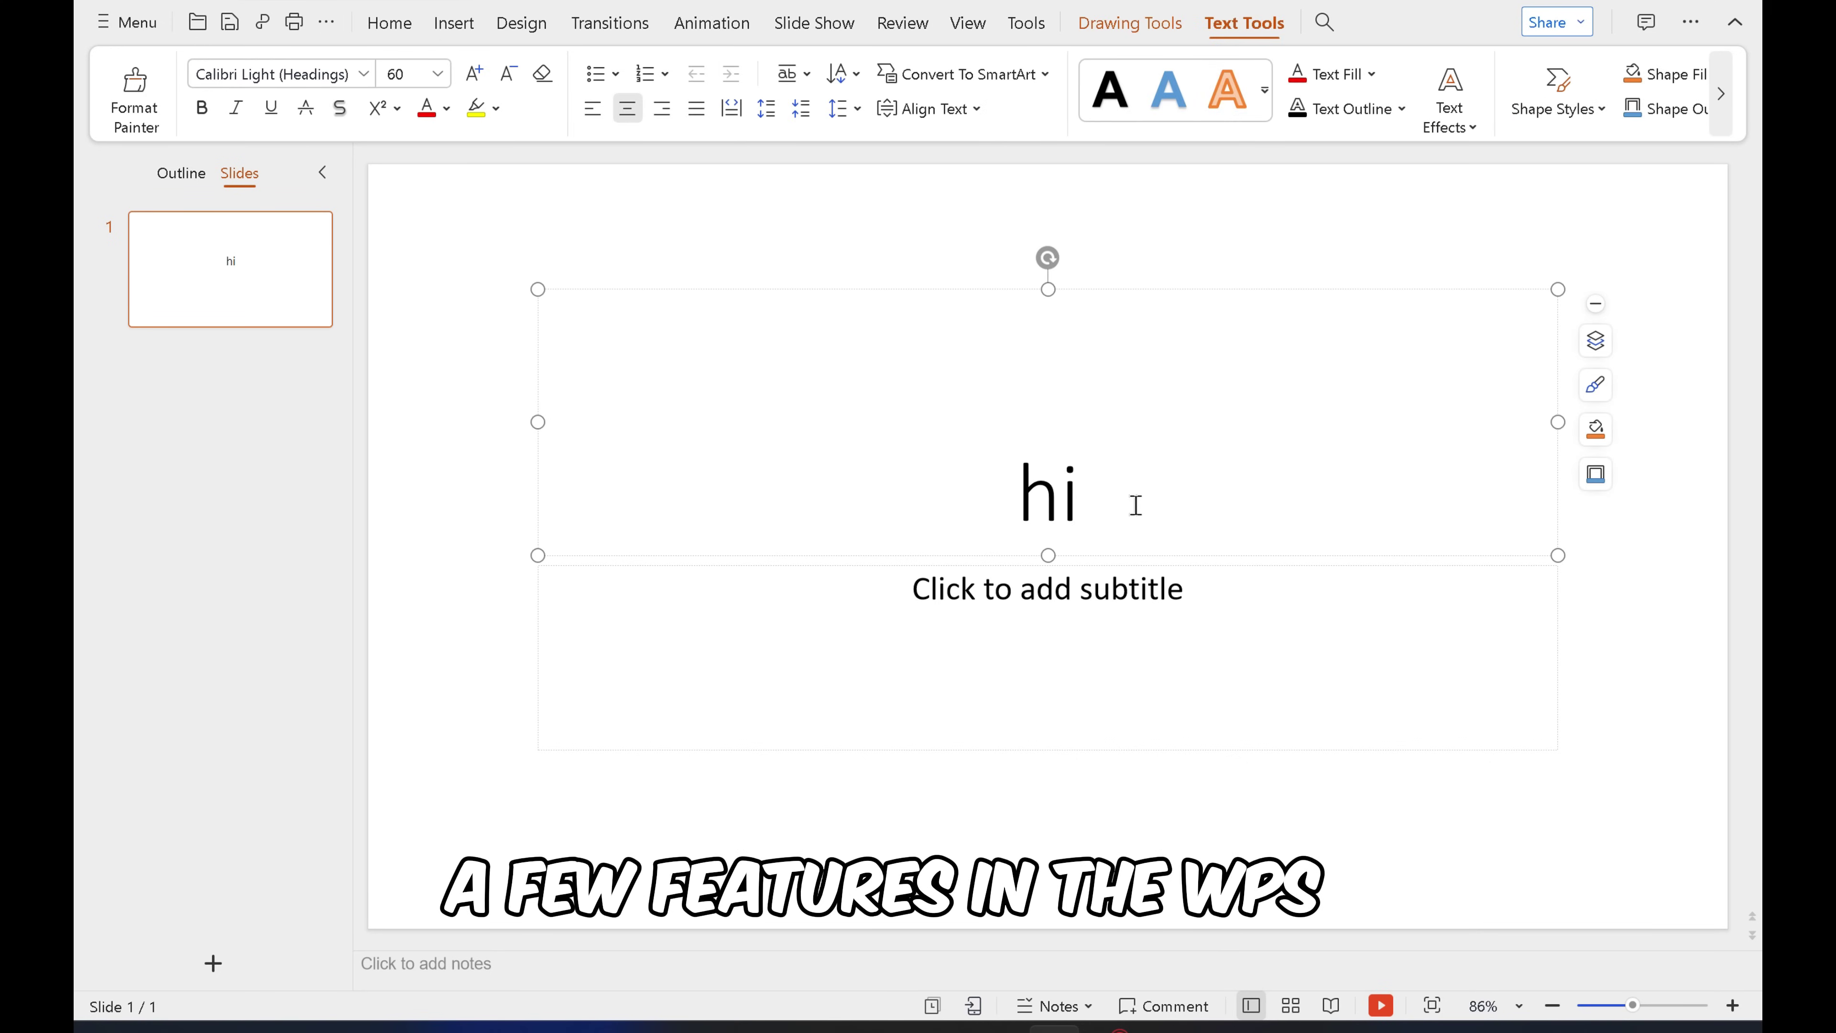
left_click_drag(1135, 505, 1012, 499)
left_click(1238, 92)
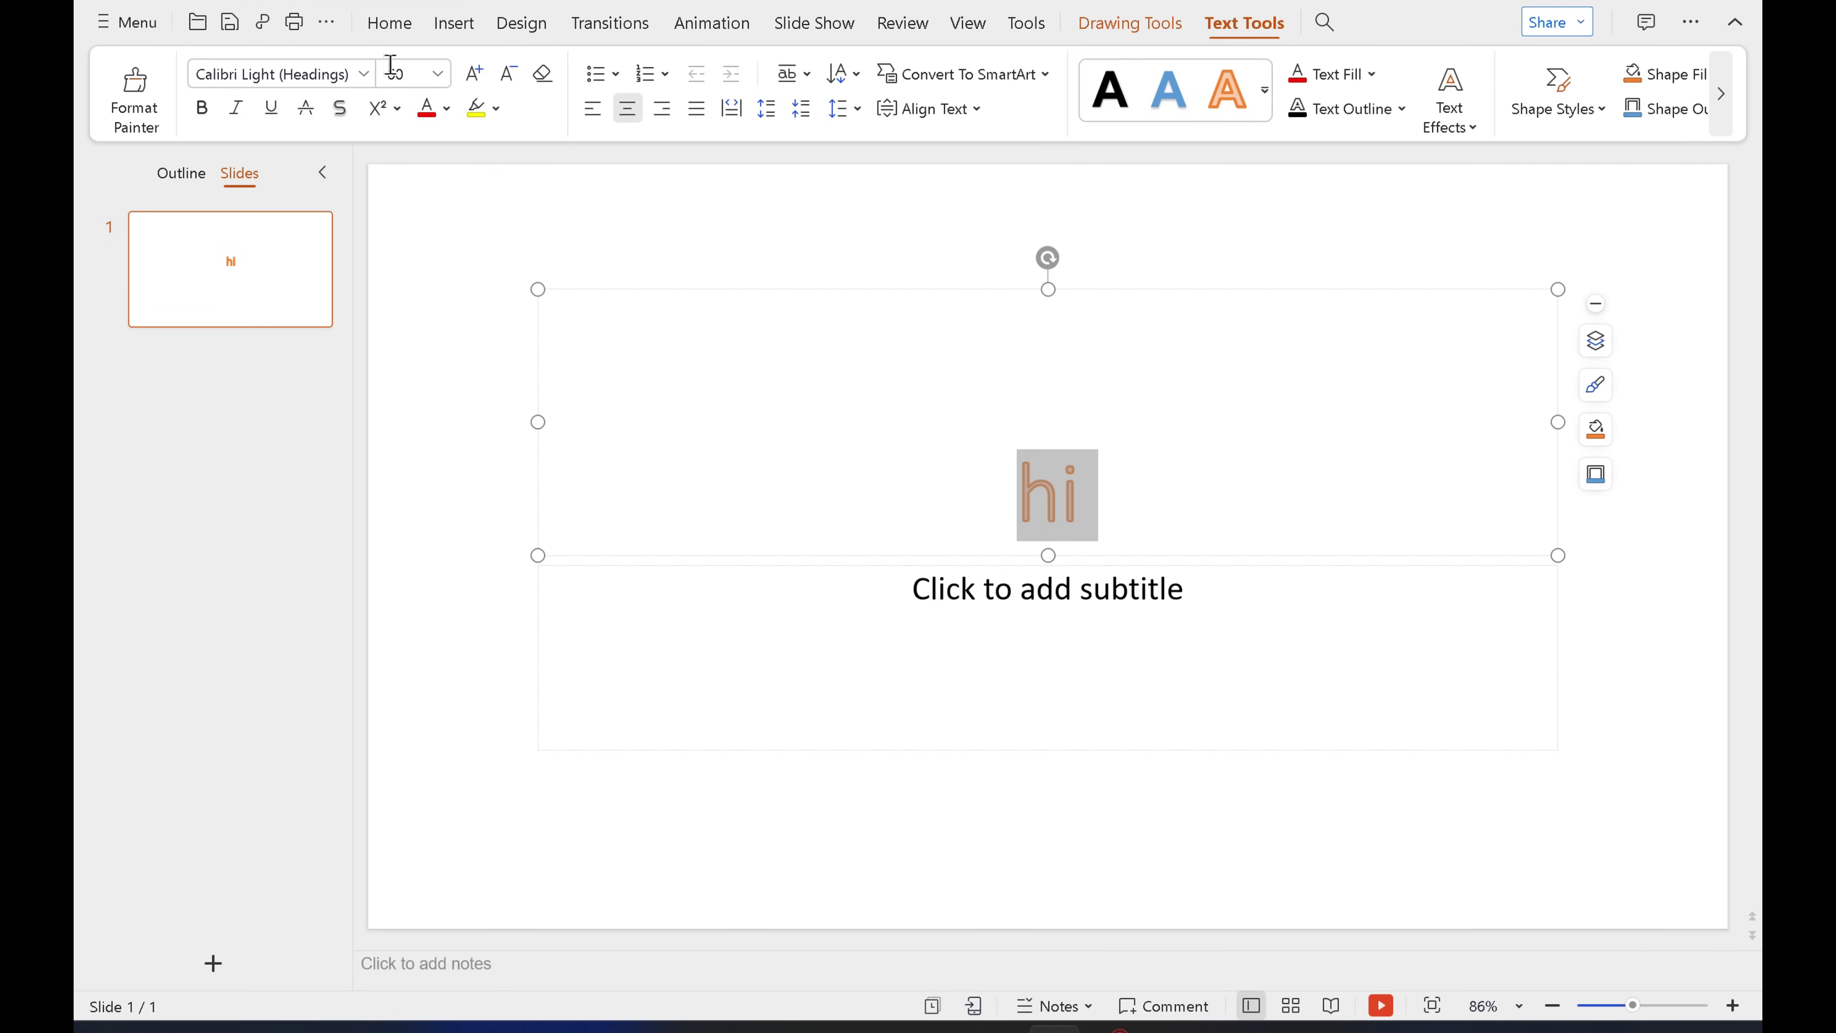
Step: Set the title 'hi' to Arial Rounded MT Bold at size 80
left_click(363, 73)
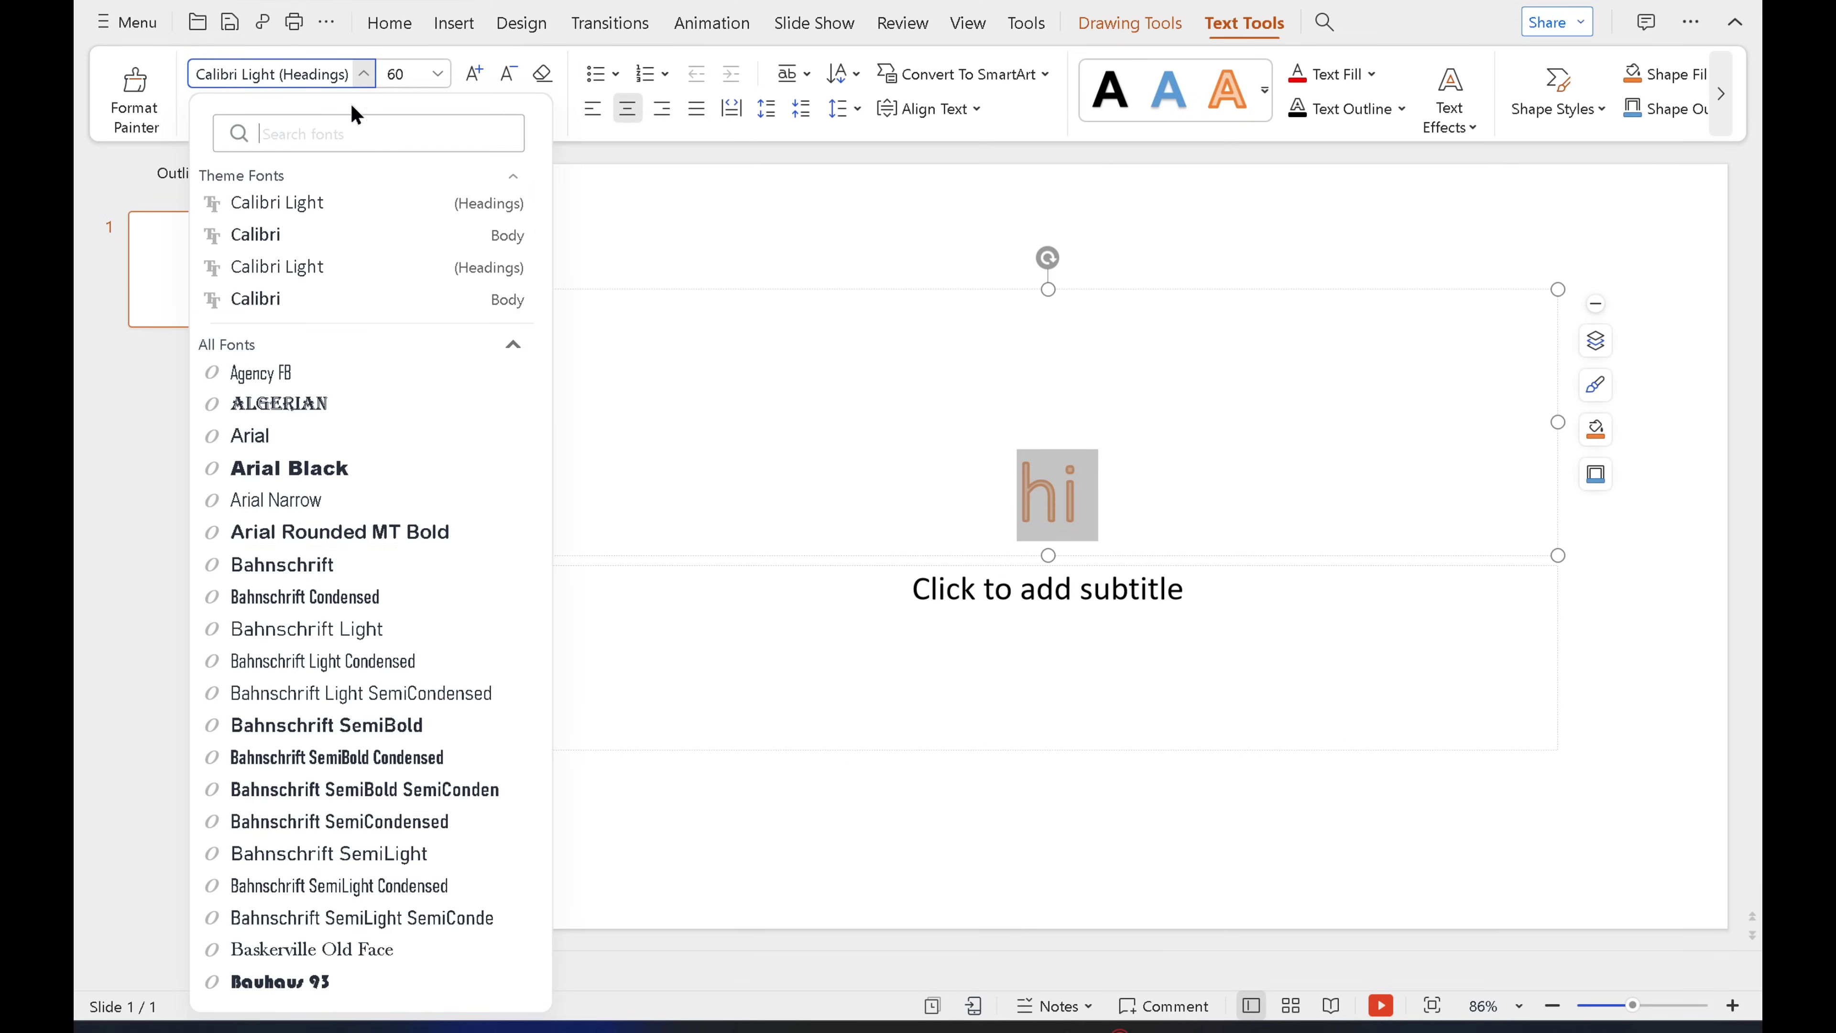
left_click(352, 532)
left_click(438, 73)
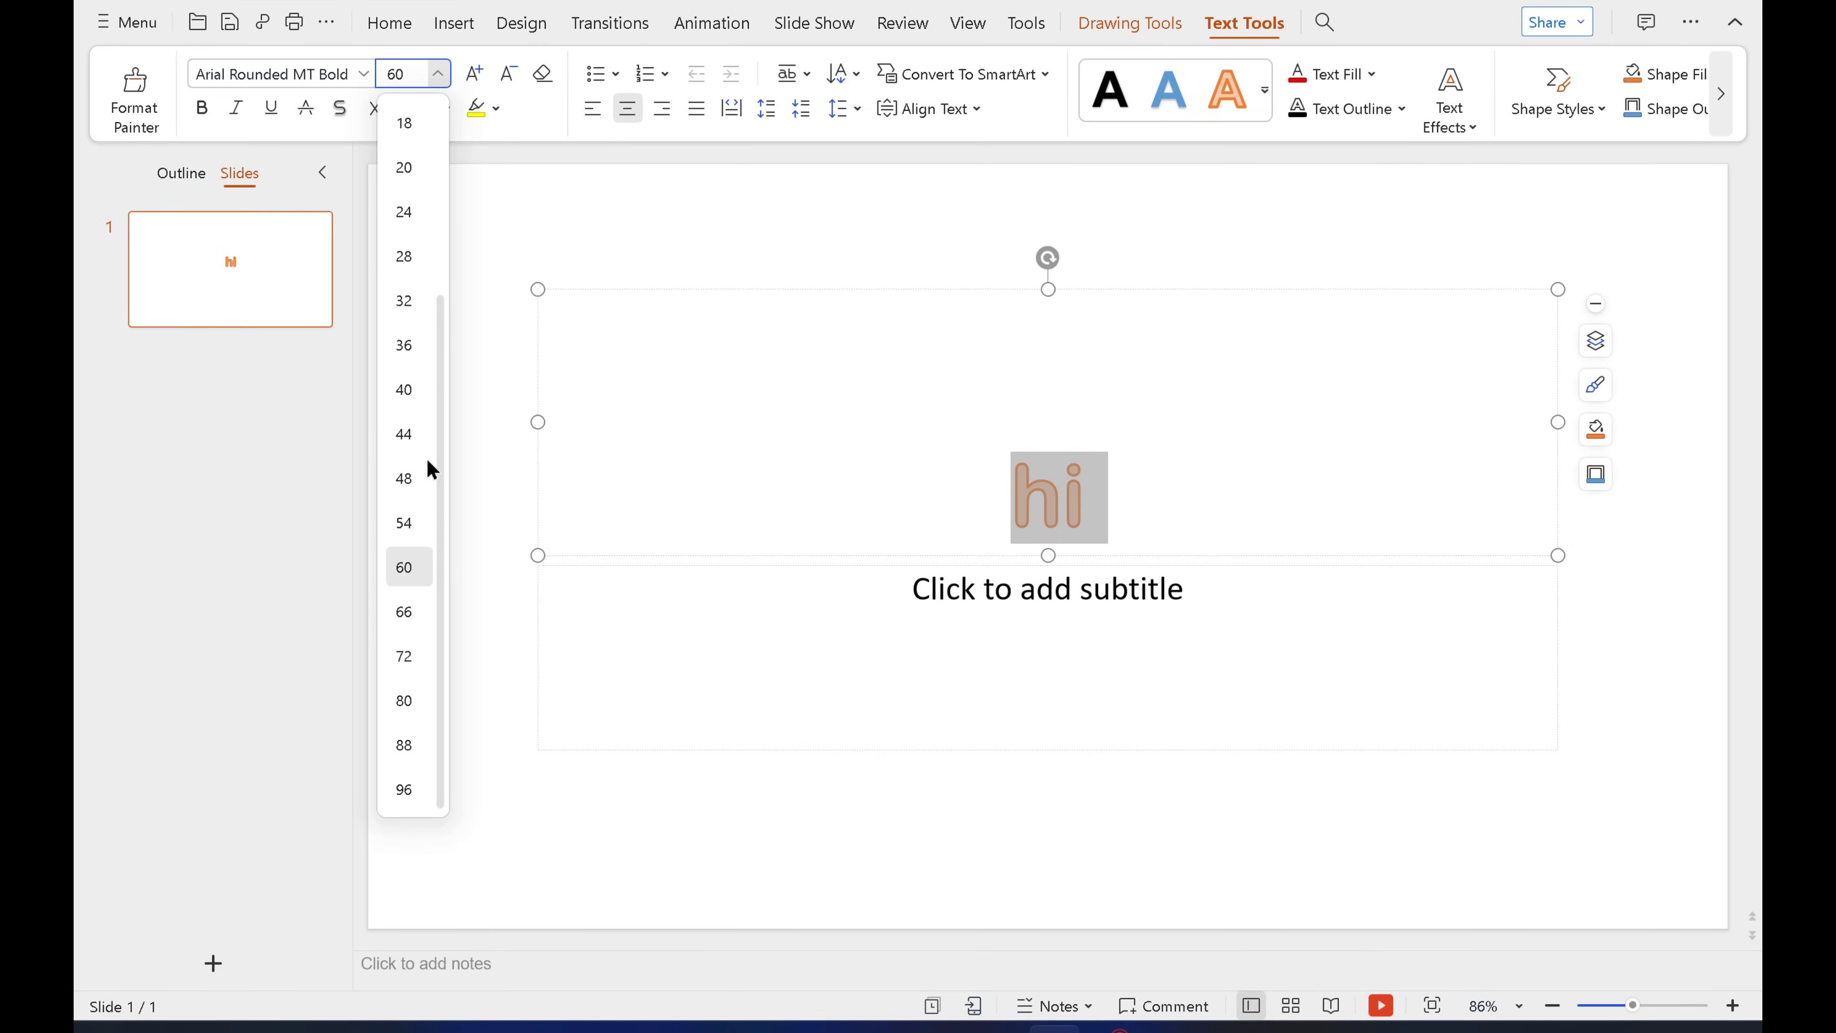
left_click(405, 701)
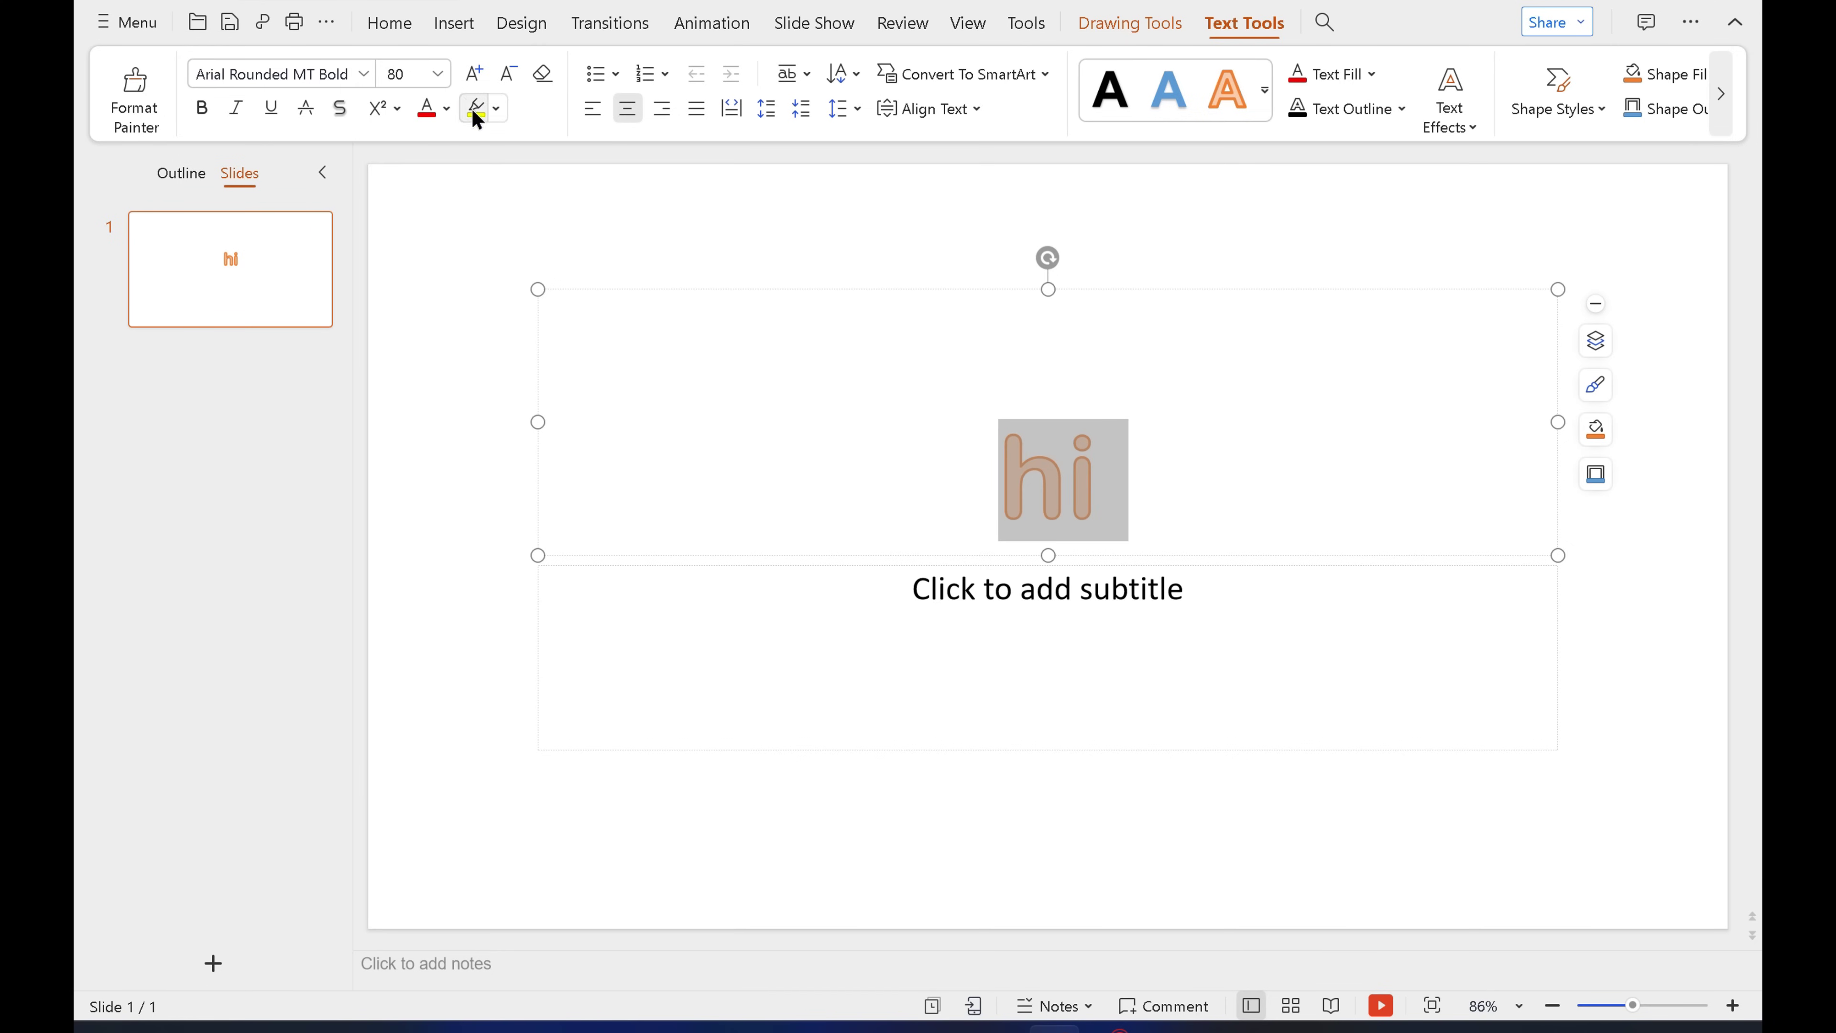
left_click(399, 26)
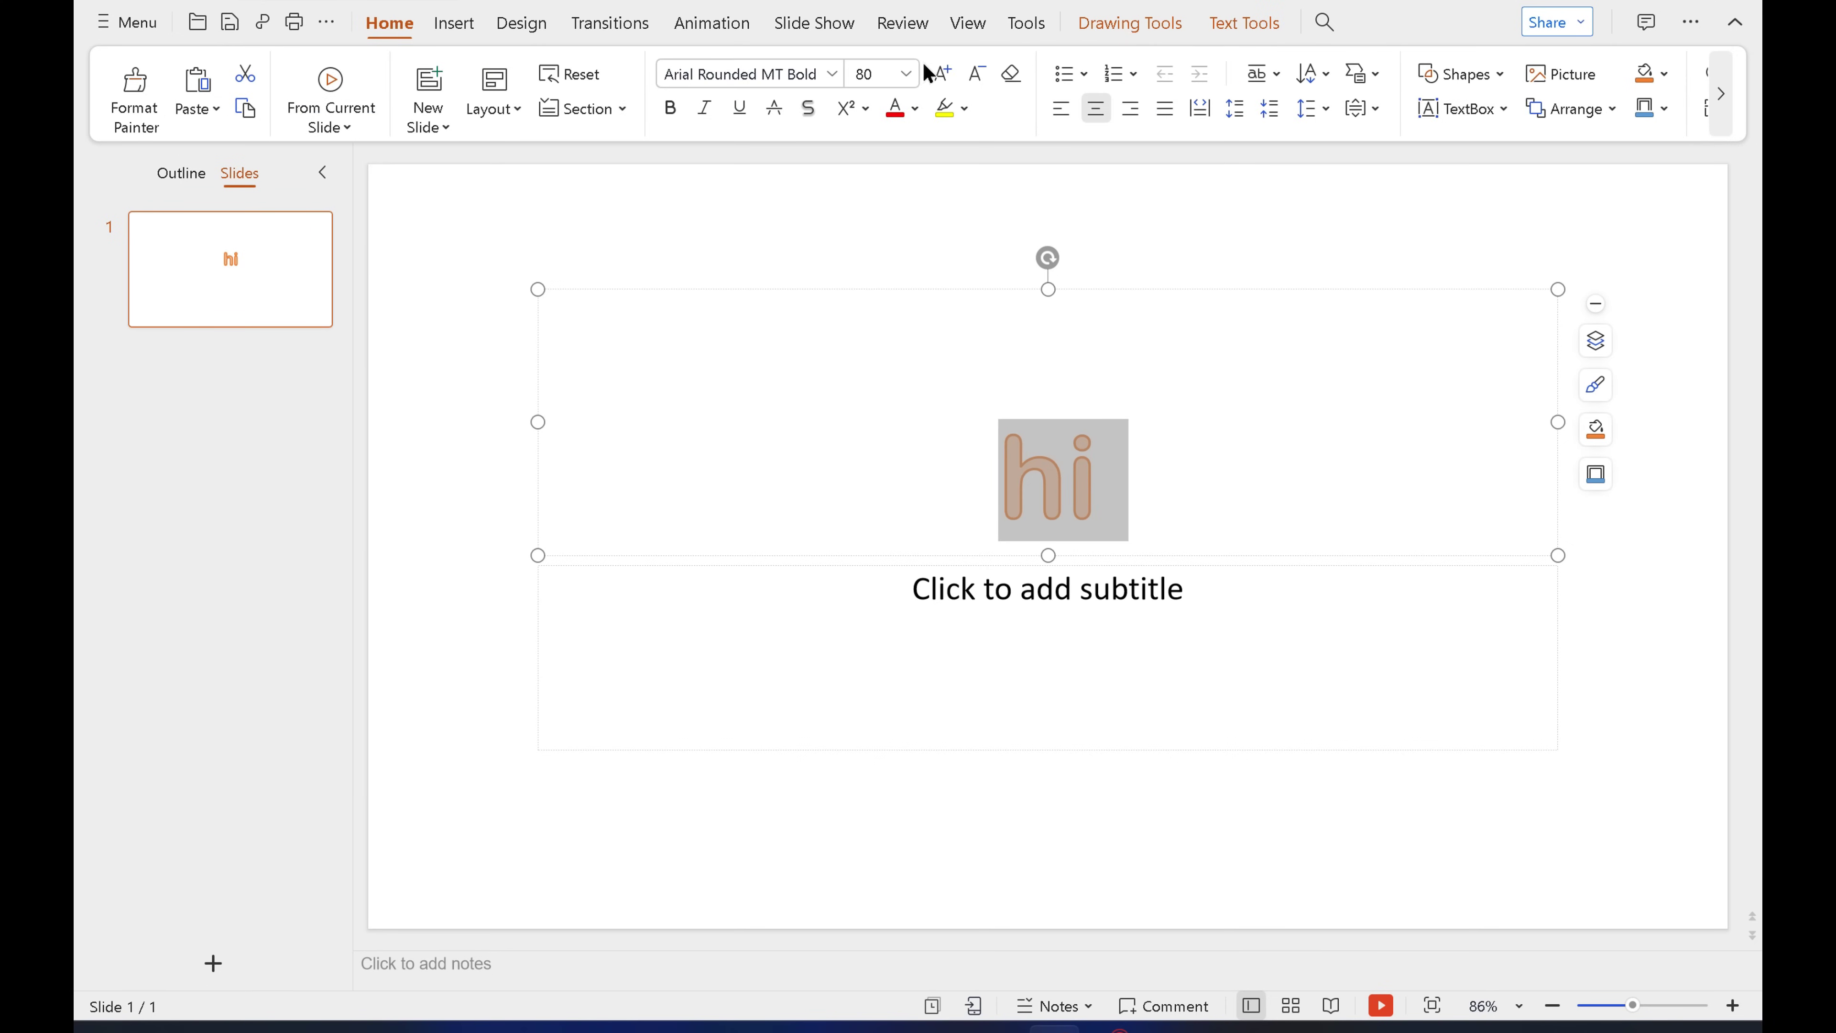
left_click(453, 29)
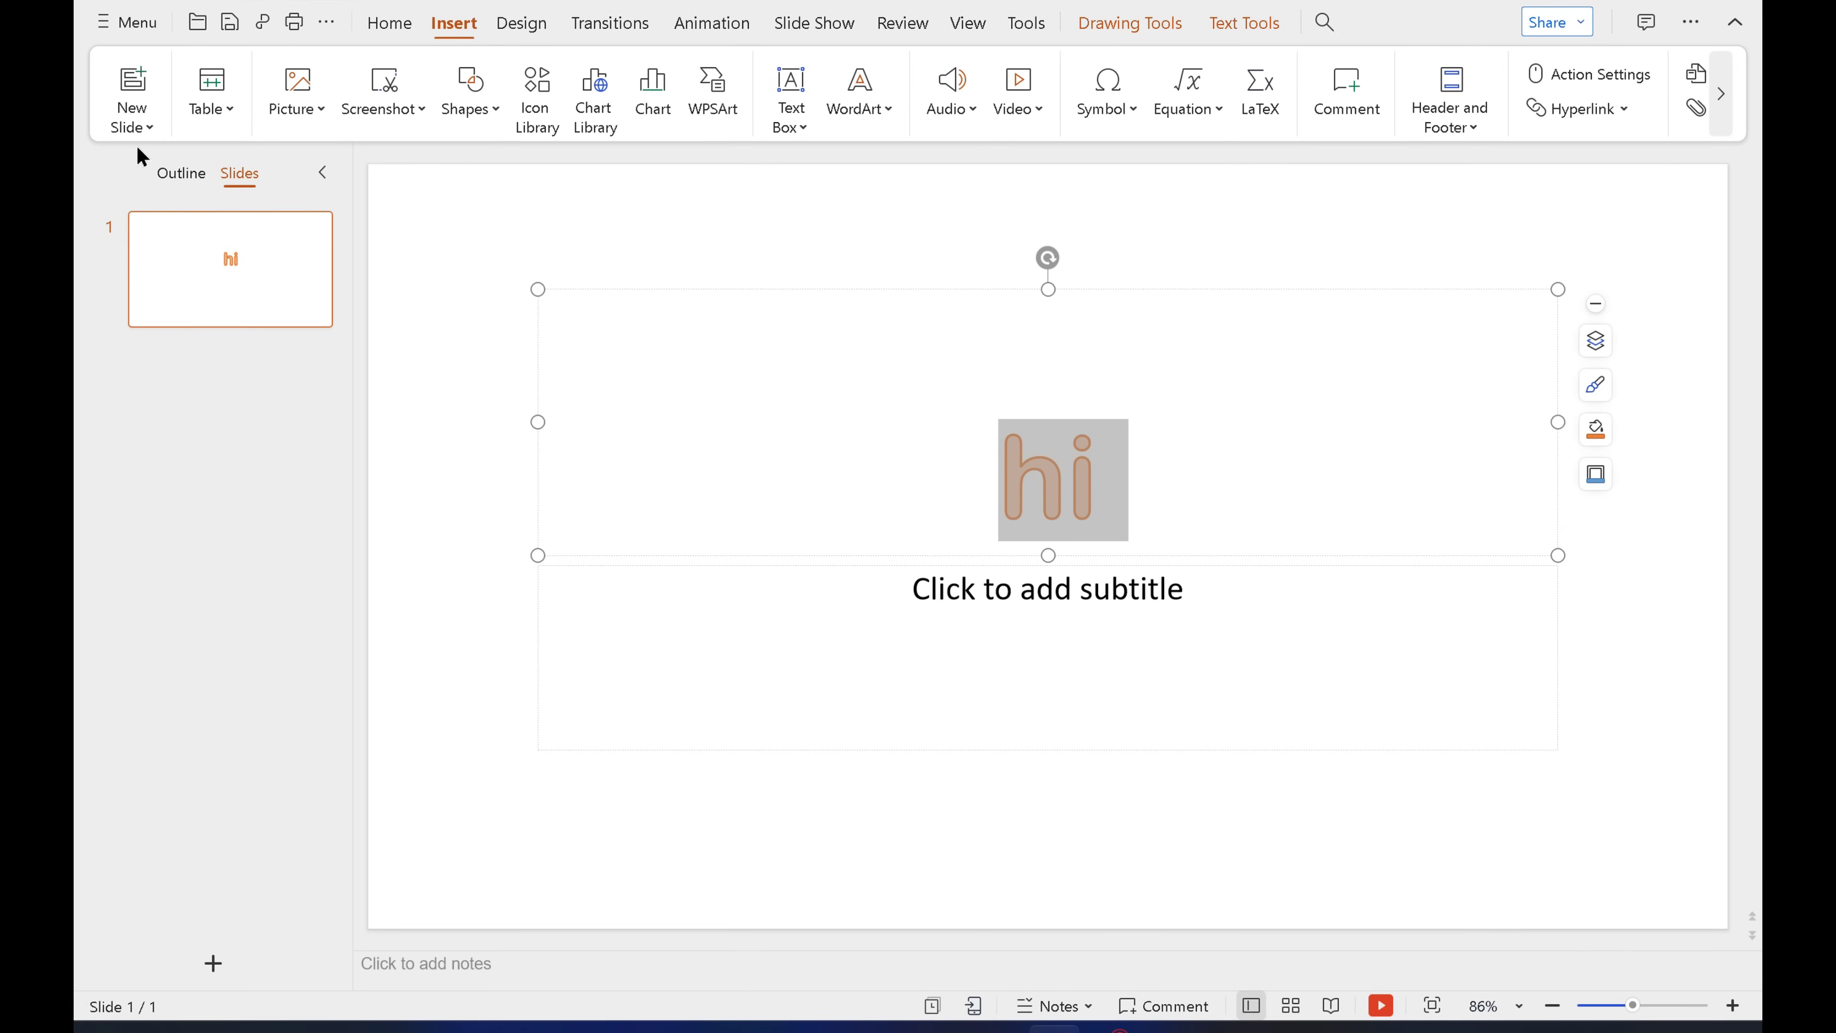
left_click(325, 119)
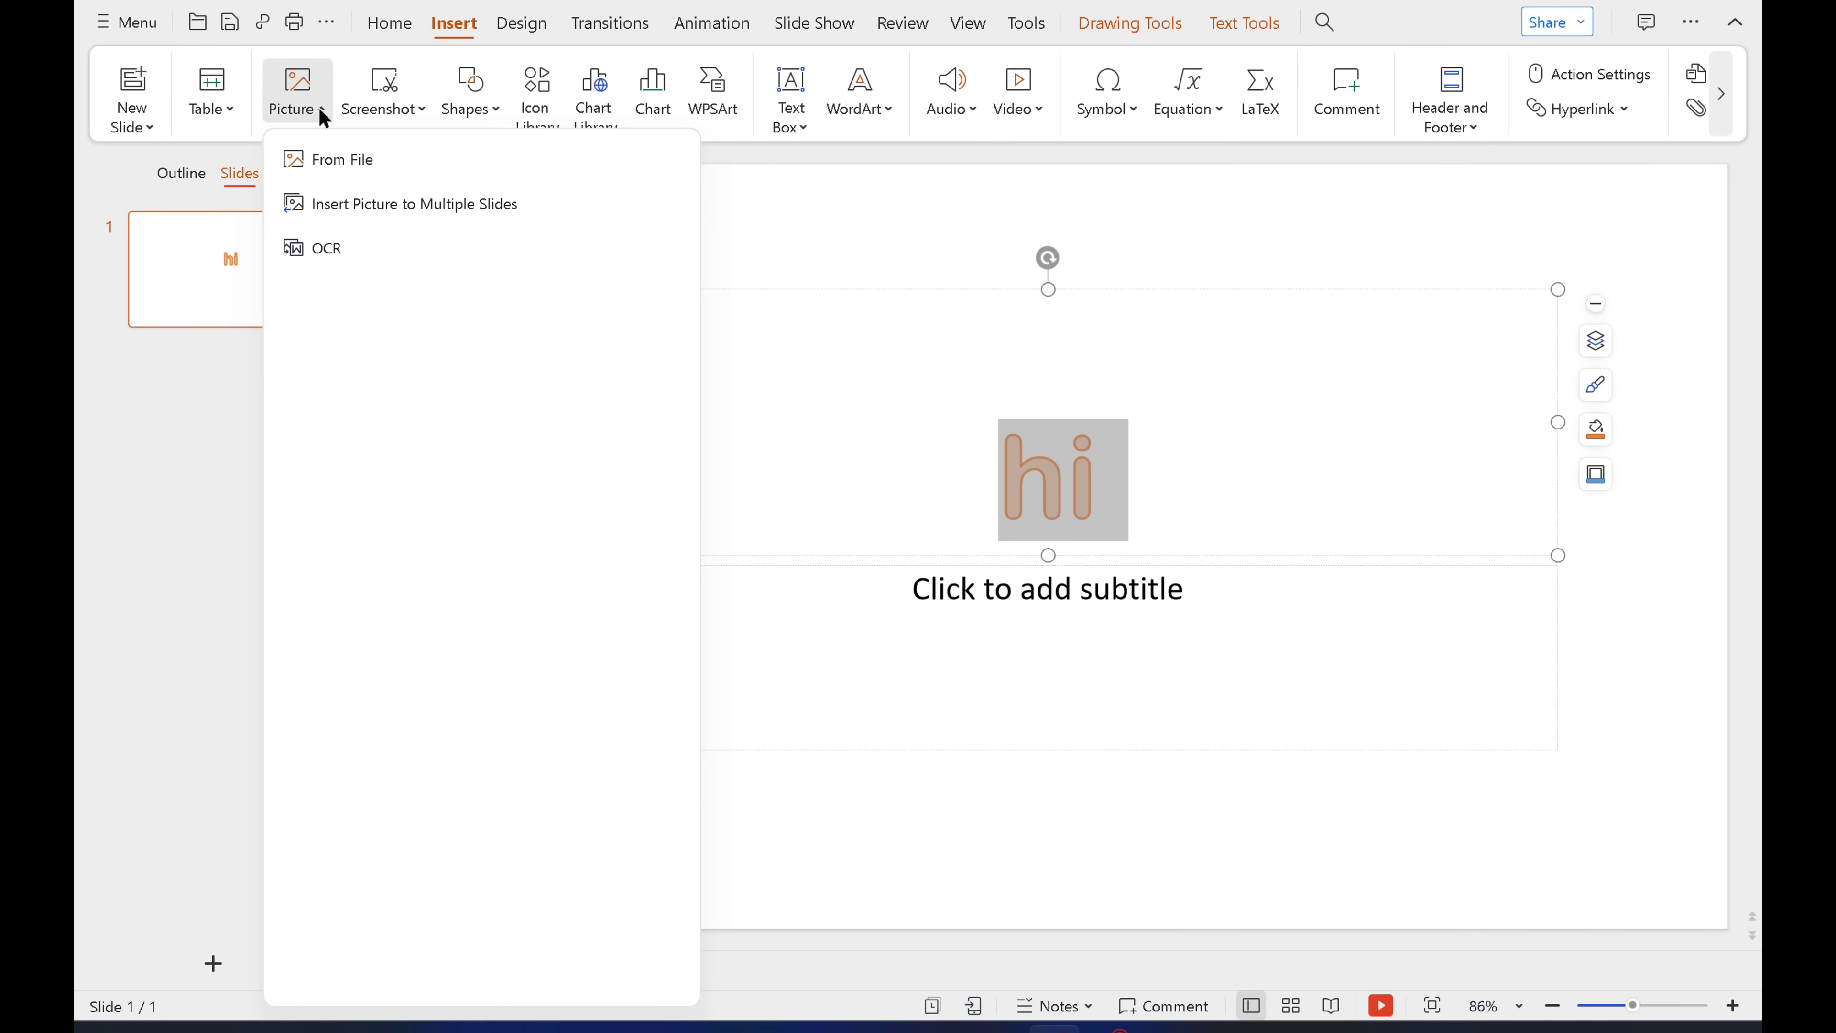
Step: Apply the plain white design to the slide after trying the green one
left_click(477, 180)
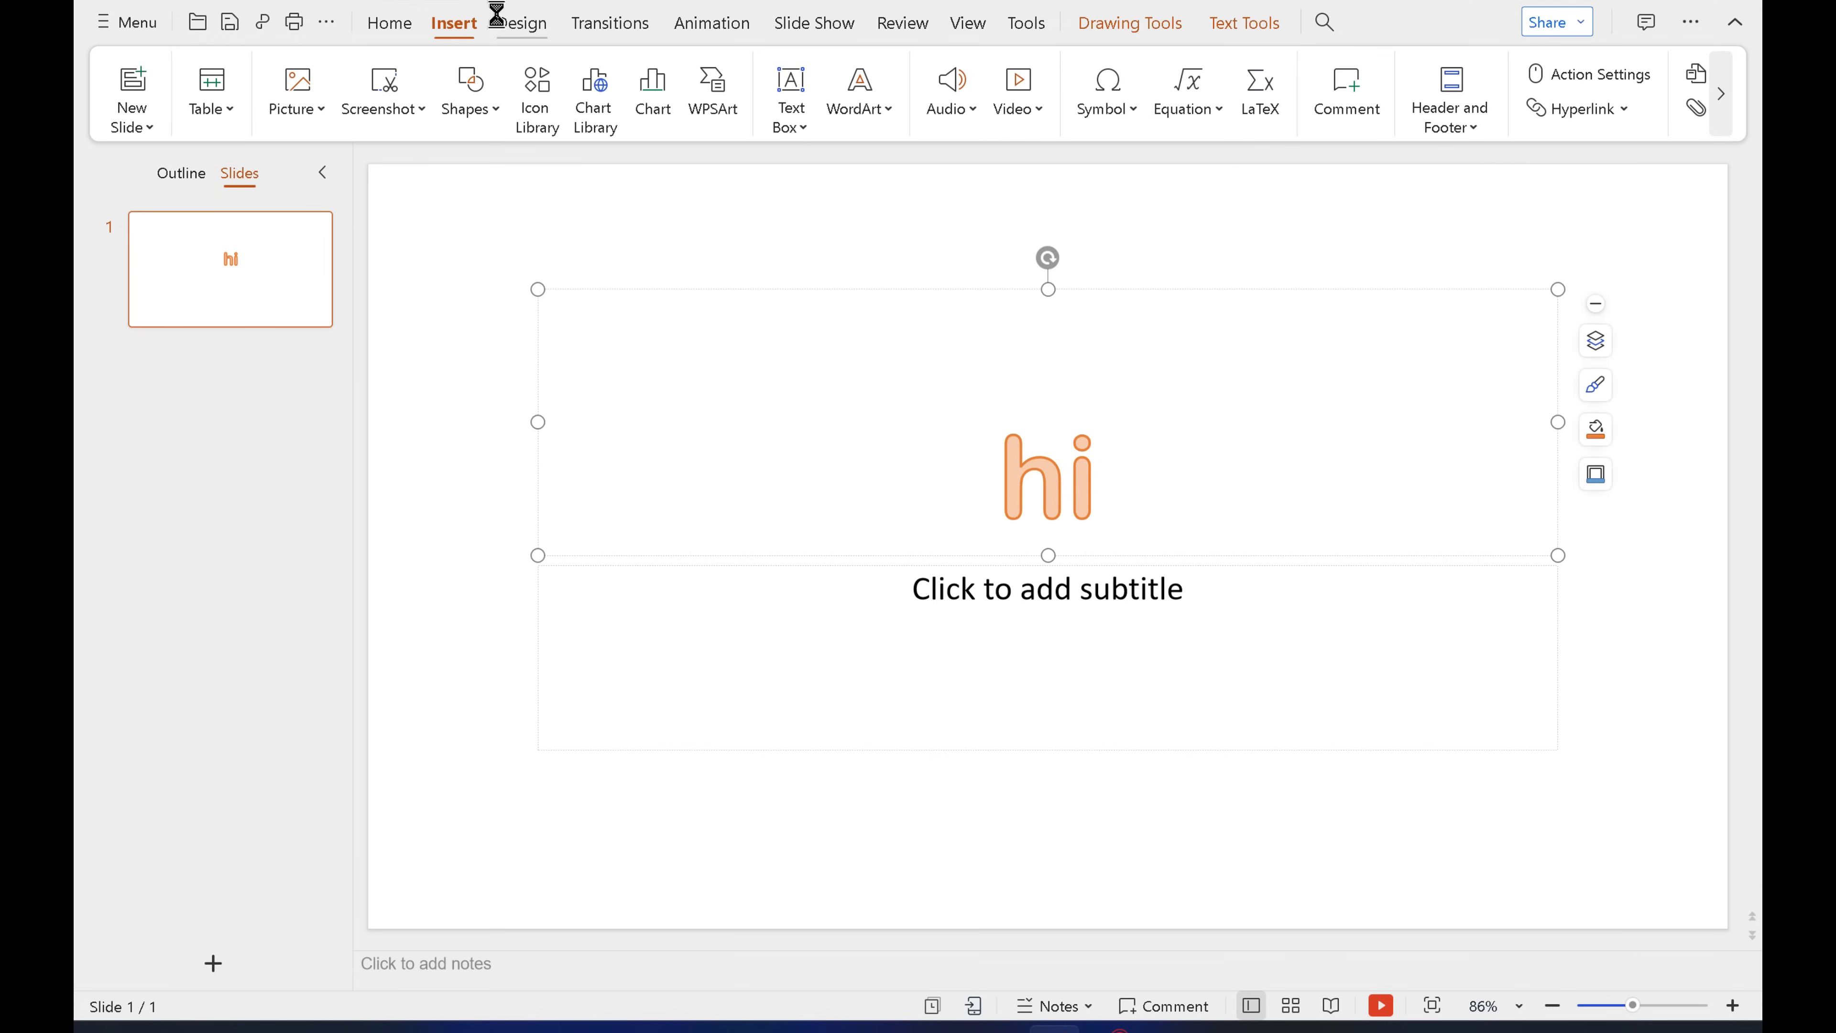
left_click(511, 22)
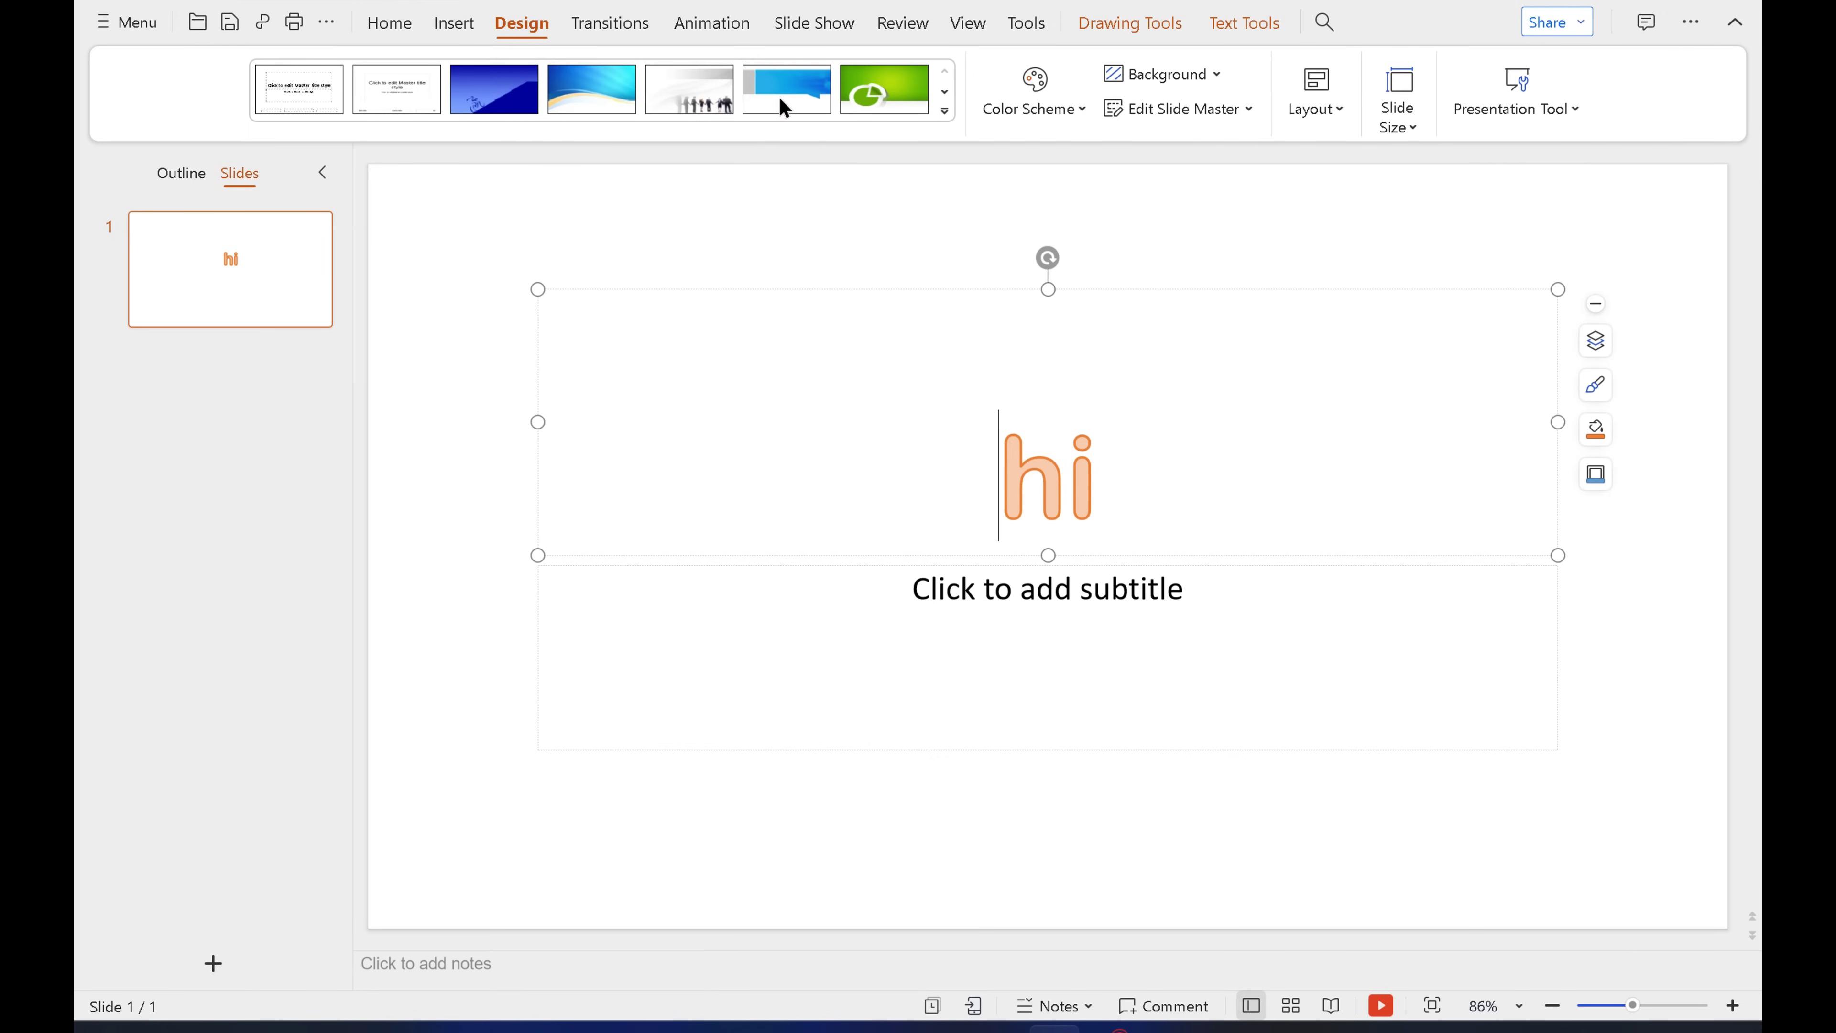
left_click(871, 102)
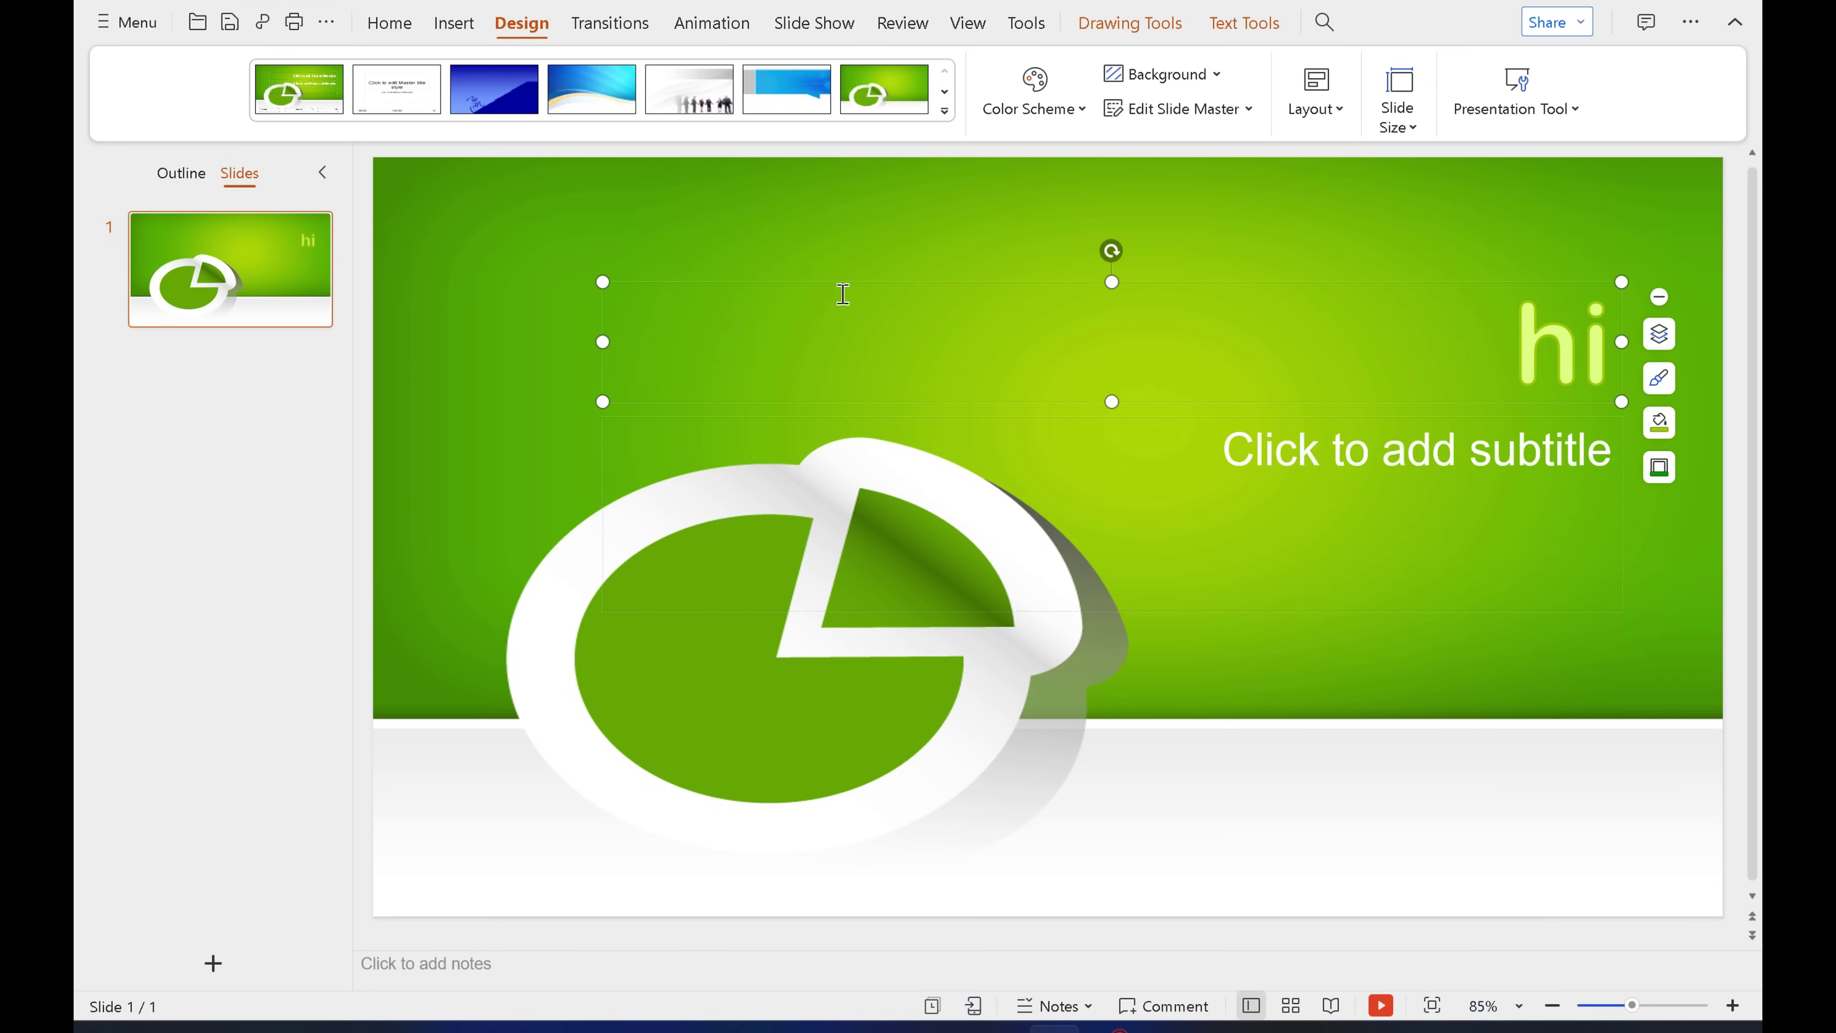
left_click(390, 102)
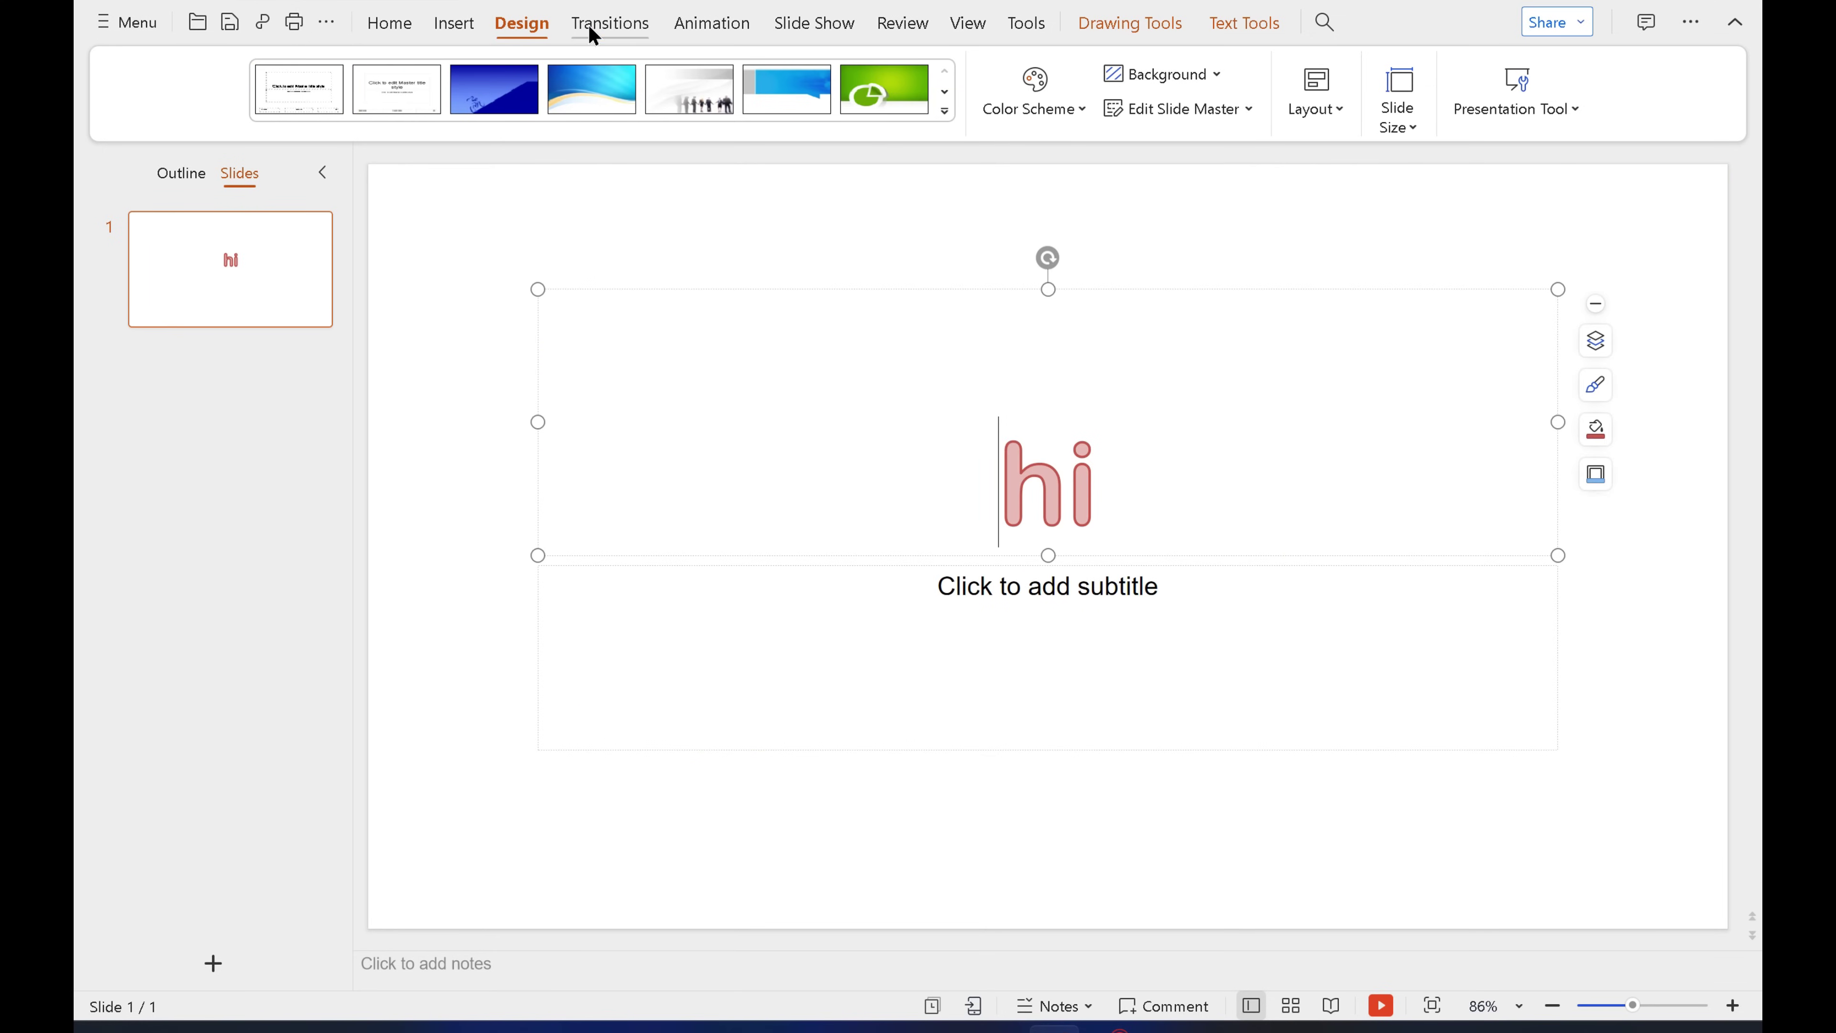
Step: Give the slide a Fade transition and the 'hi' title a Blinds animation
left_click(595, 29)
left_click(393, 91)
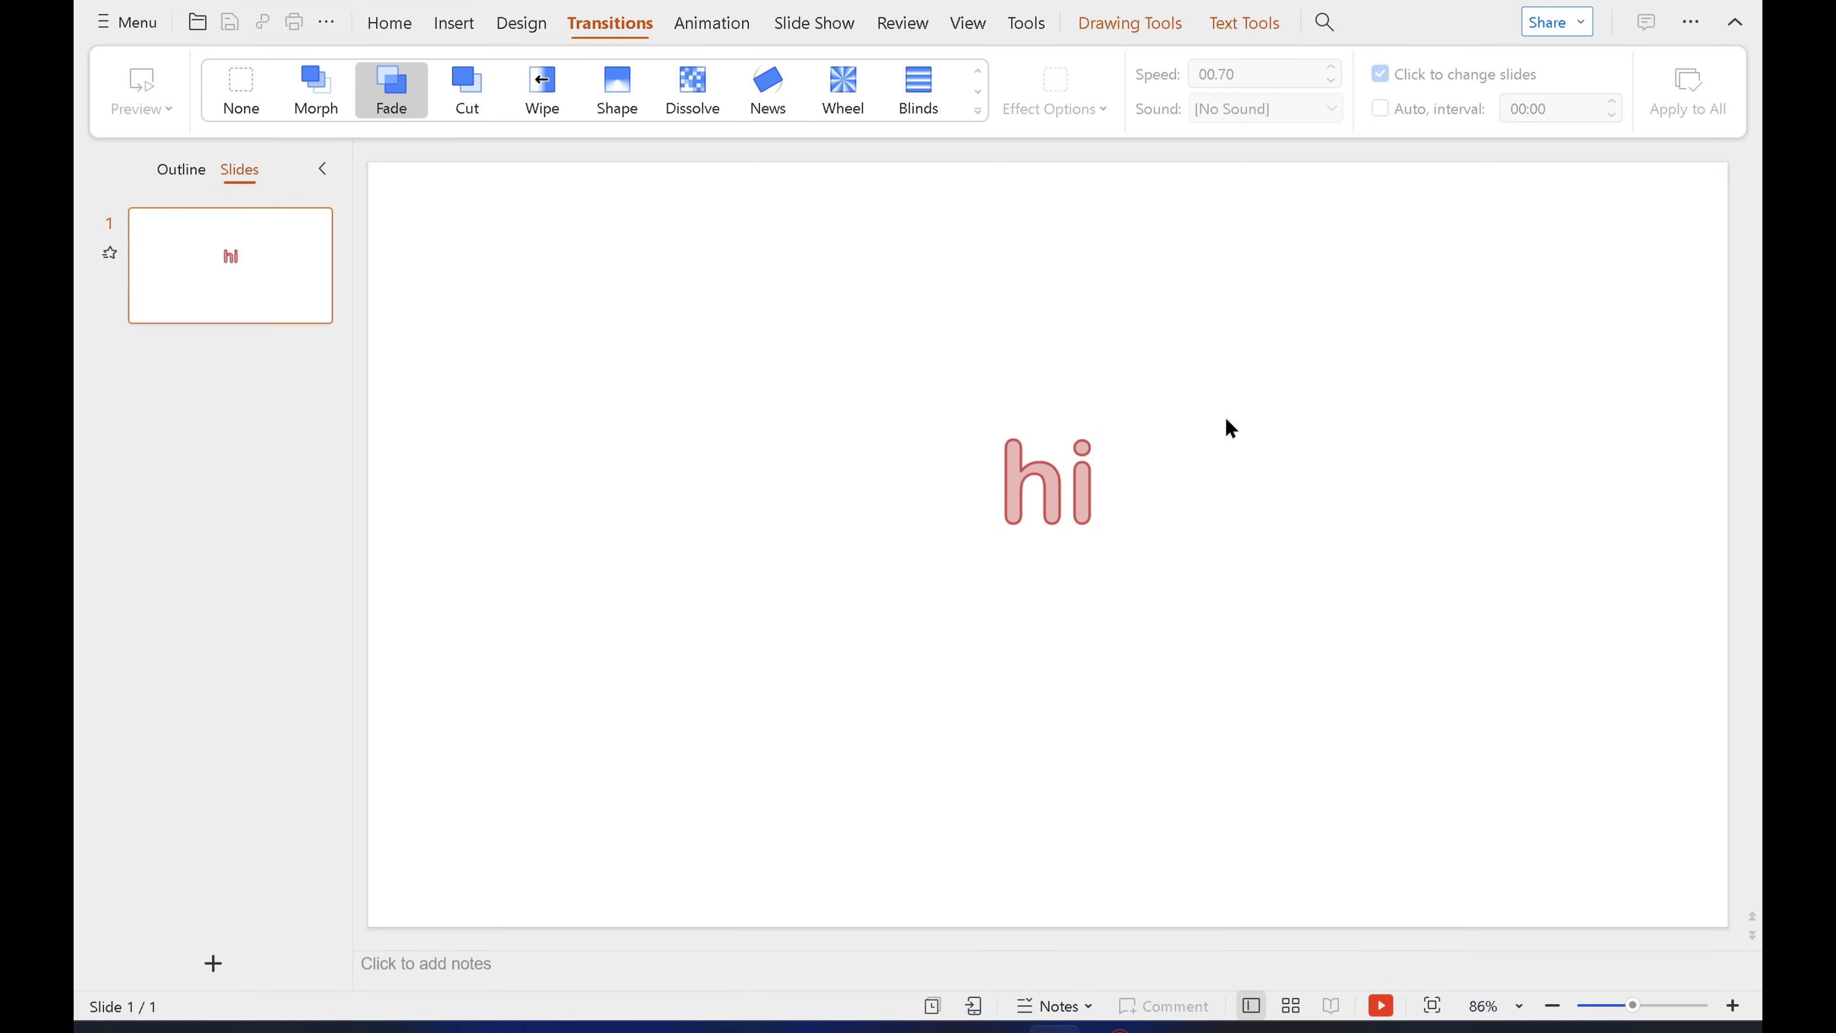
left_click(732, 30)
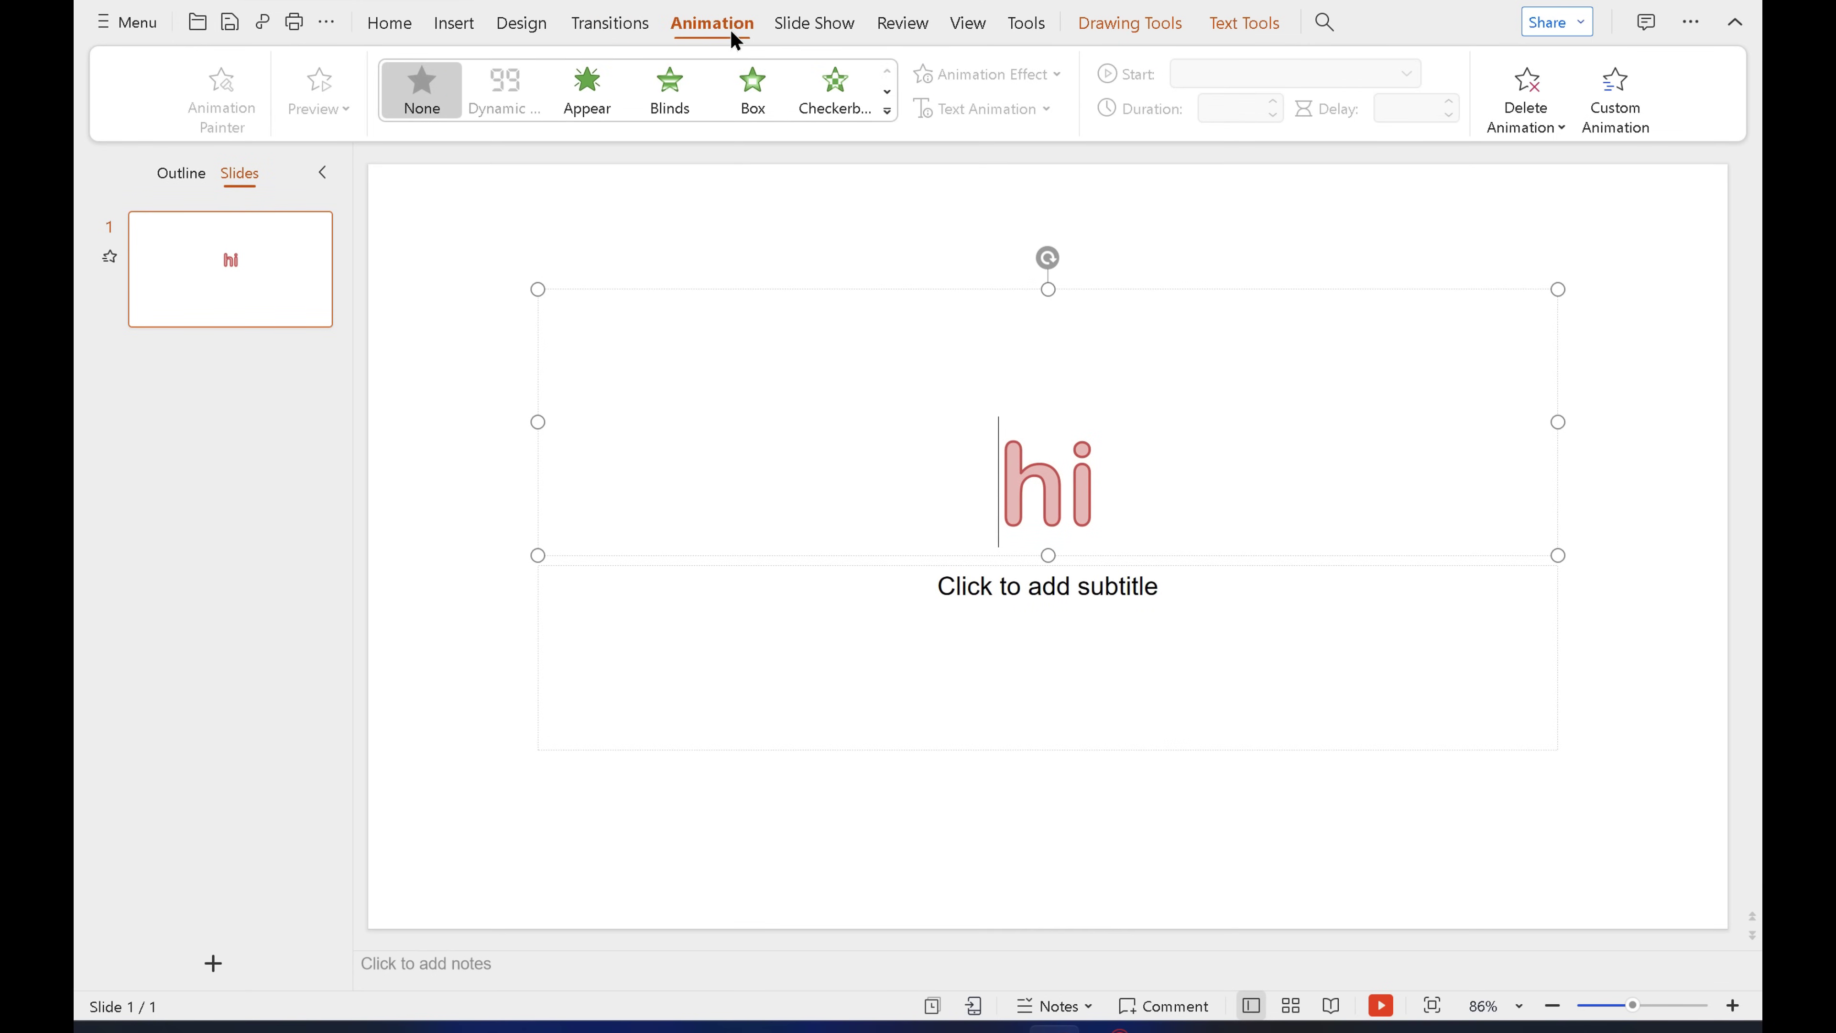
left_click(612, 95)
left_click(660, 101)
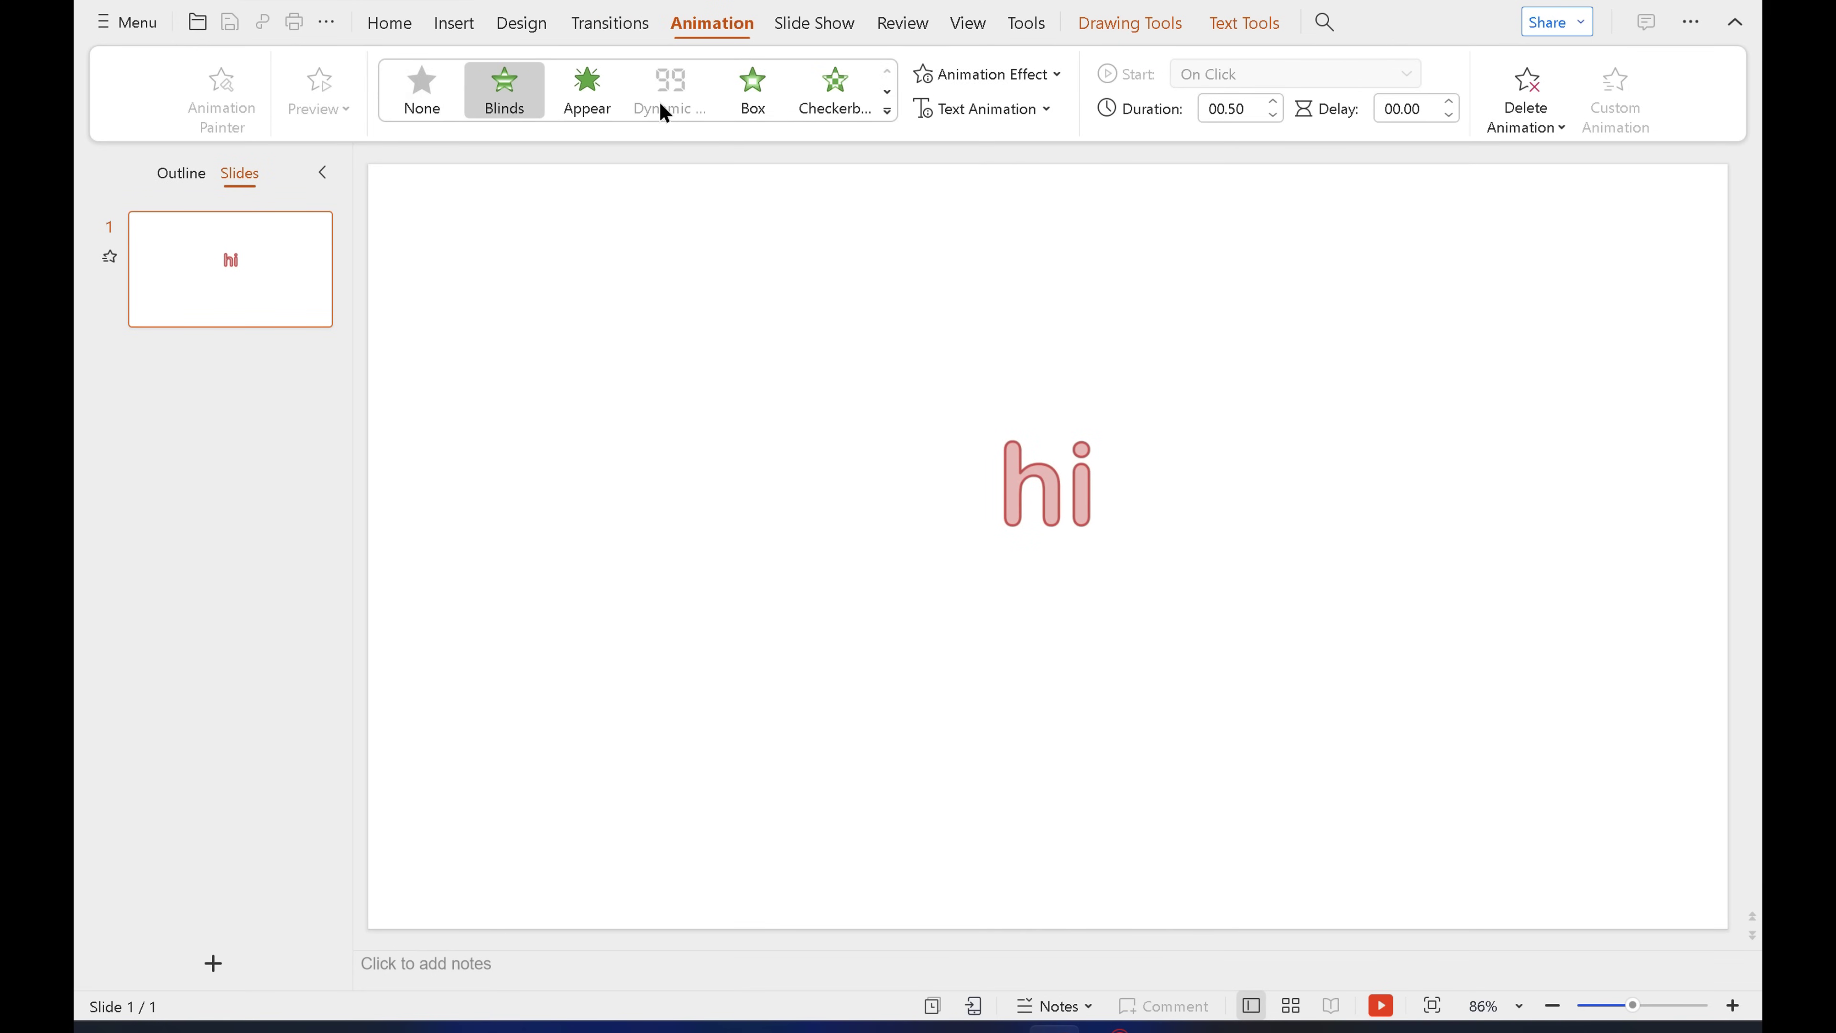
left_click(815, 24)
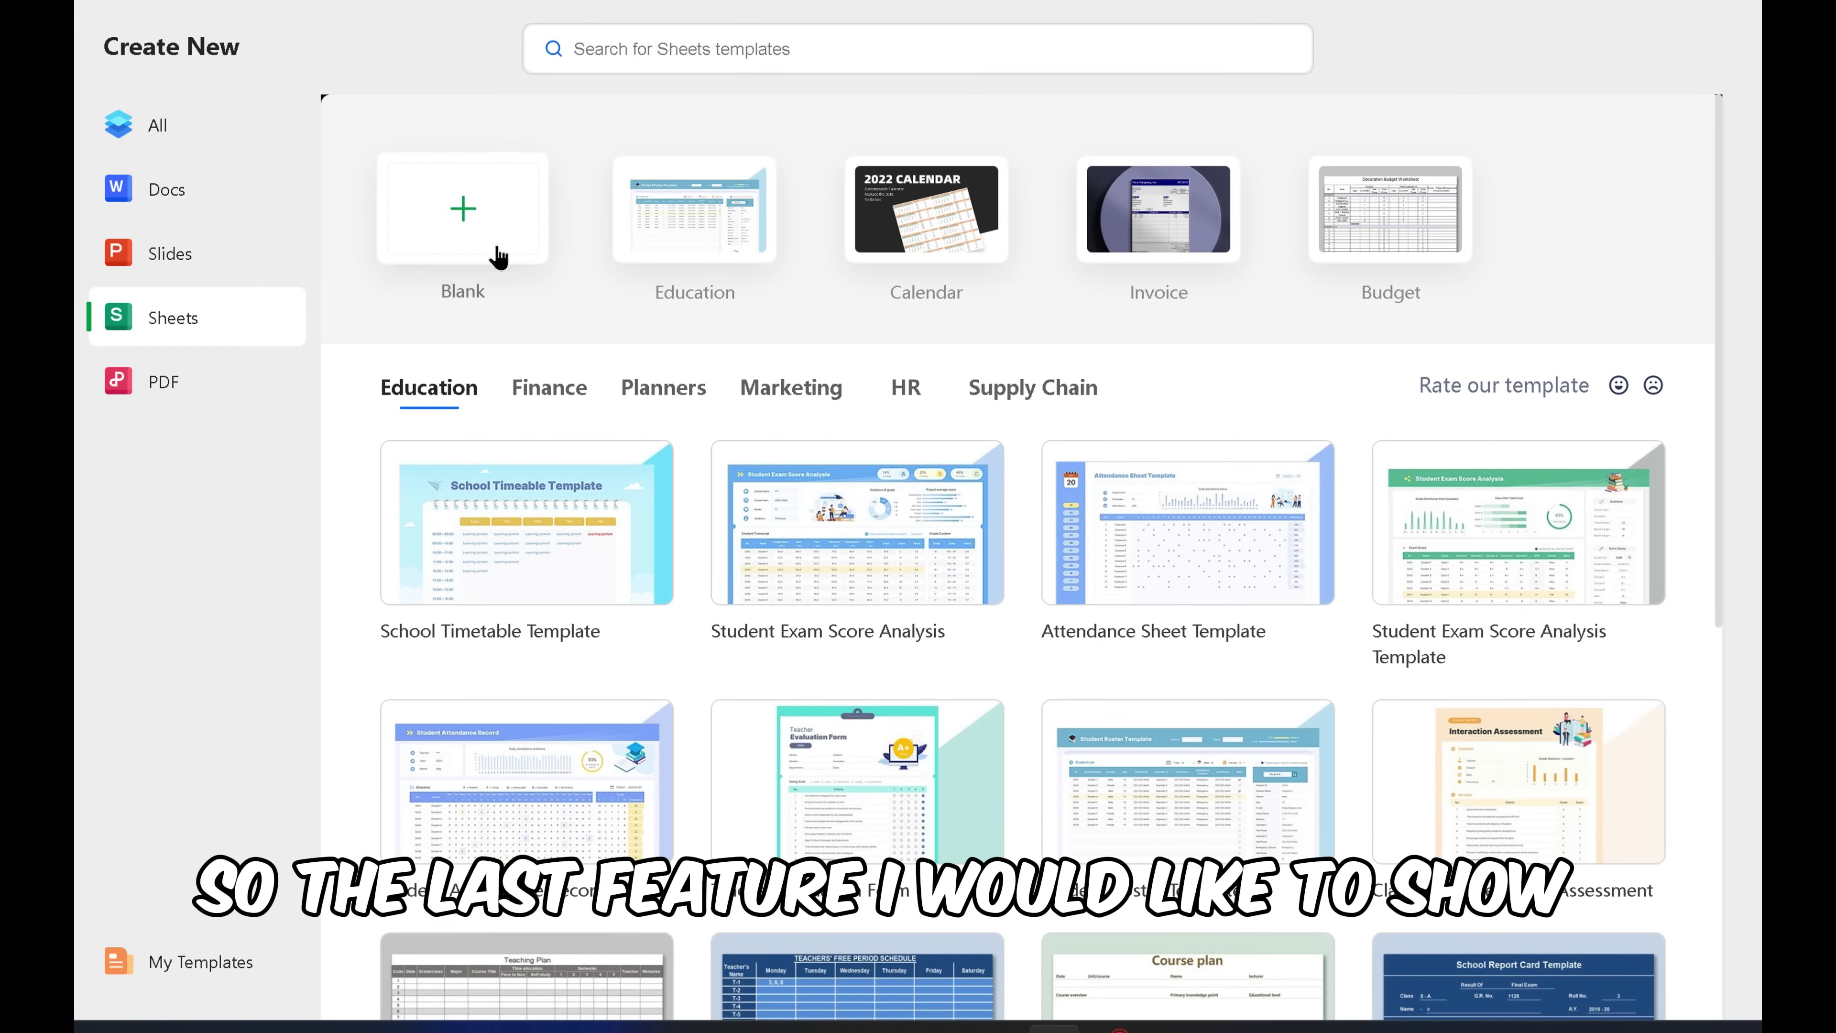
Step: Create a blank spreadsheet with the header 'scores' in A1
left_click(498, 255)
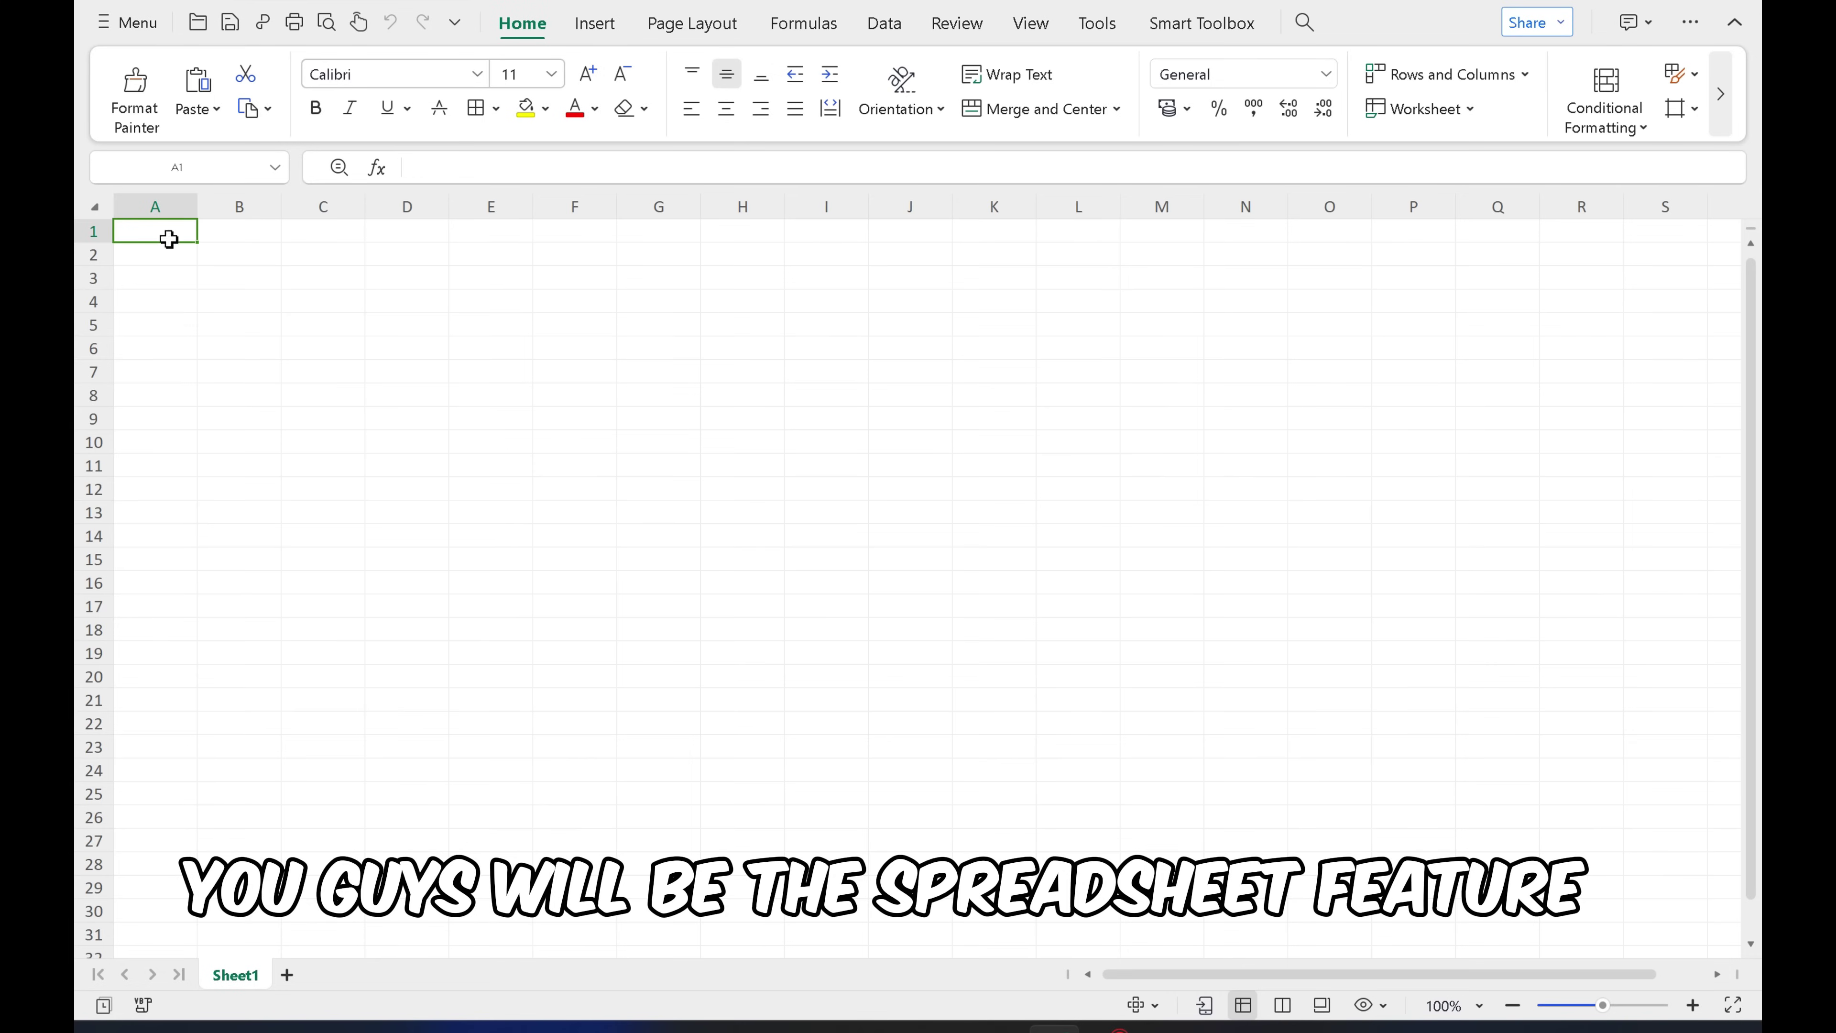
type("scor")
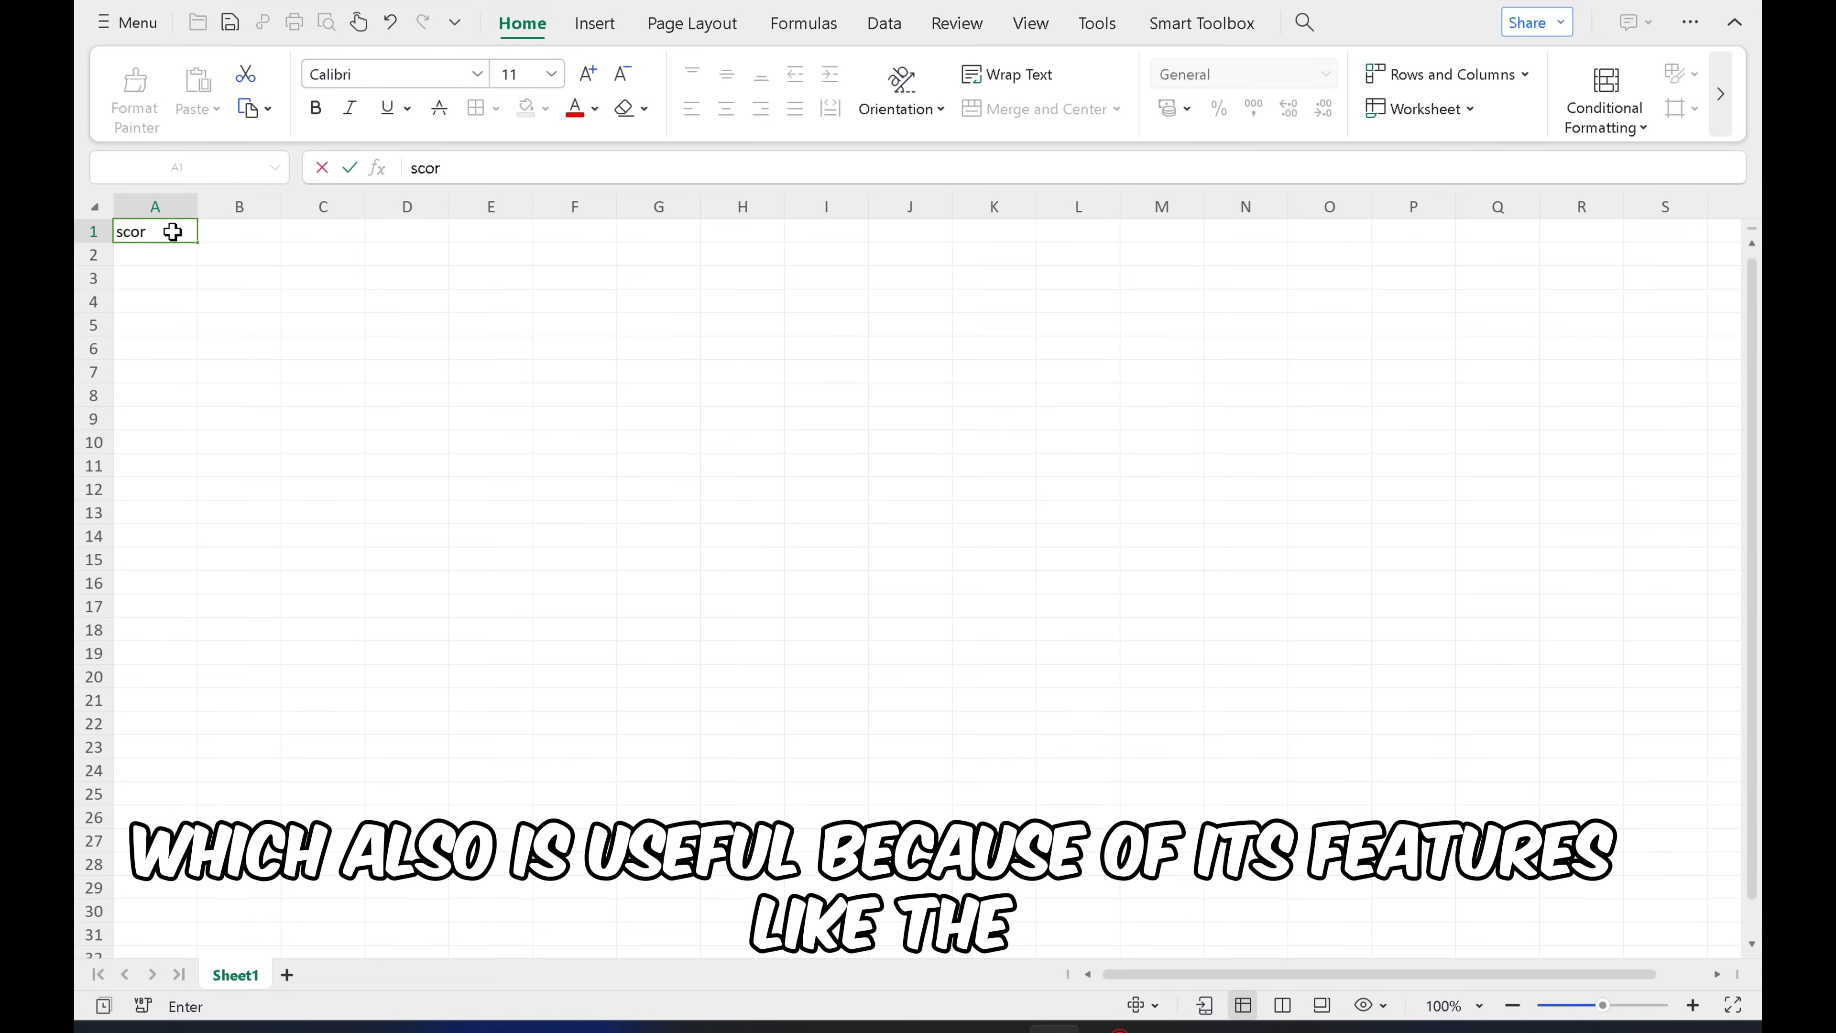
type("es")
key("Return")
Step: Enter scores 10, 20, 30, 80, 50 and 100 in A2:A7 and select them
type("10")
key("Return")
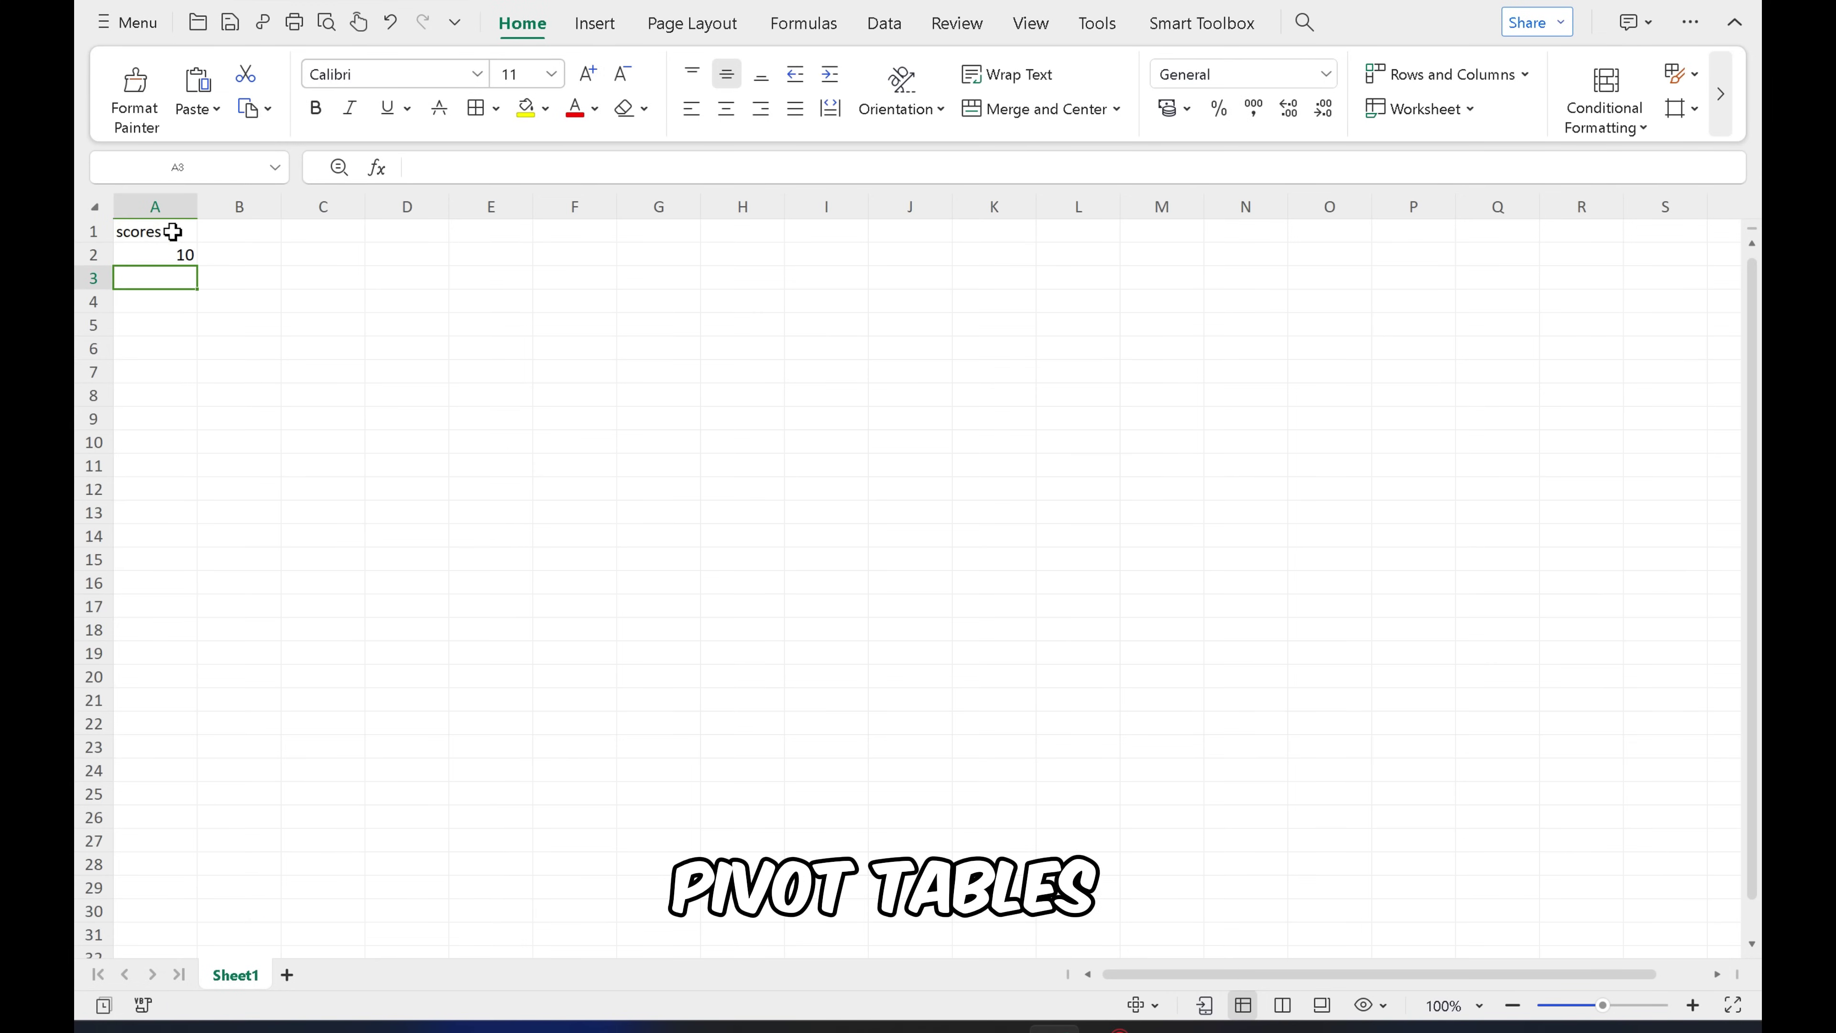
type("20")
key("Return")
type("30")
key("Return")
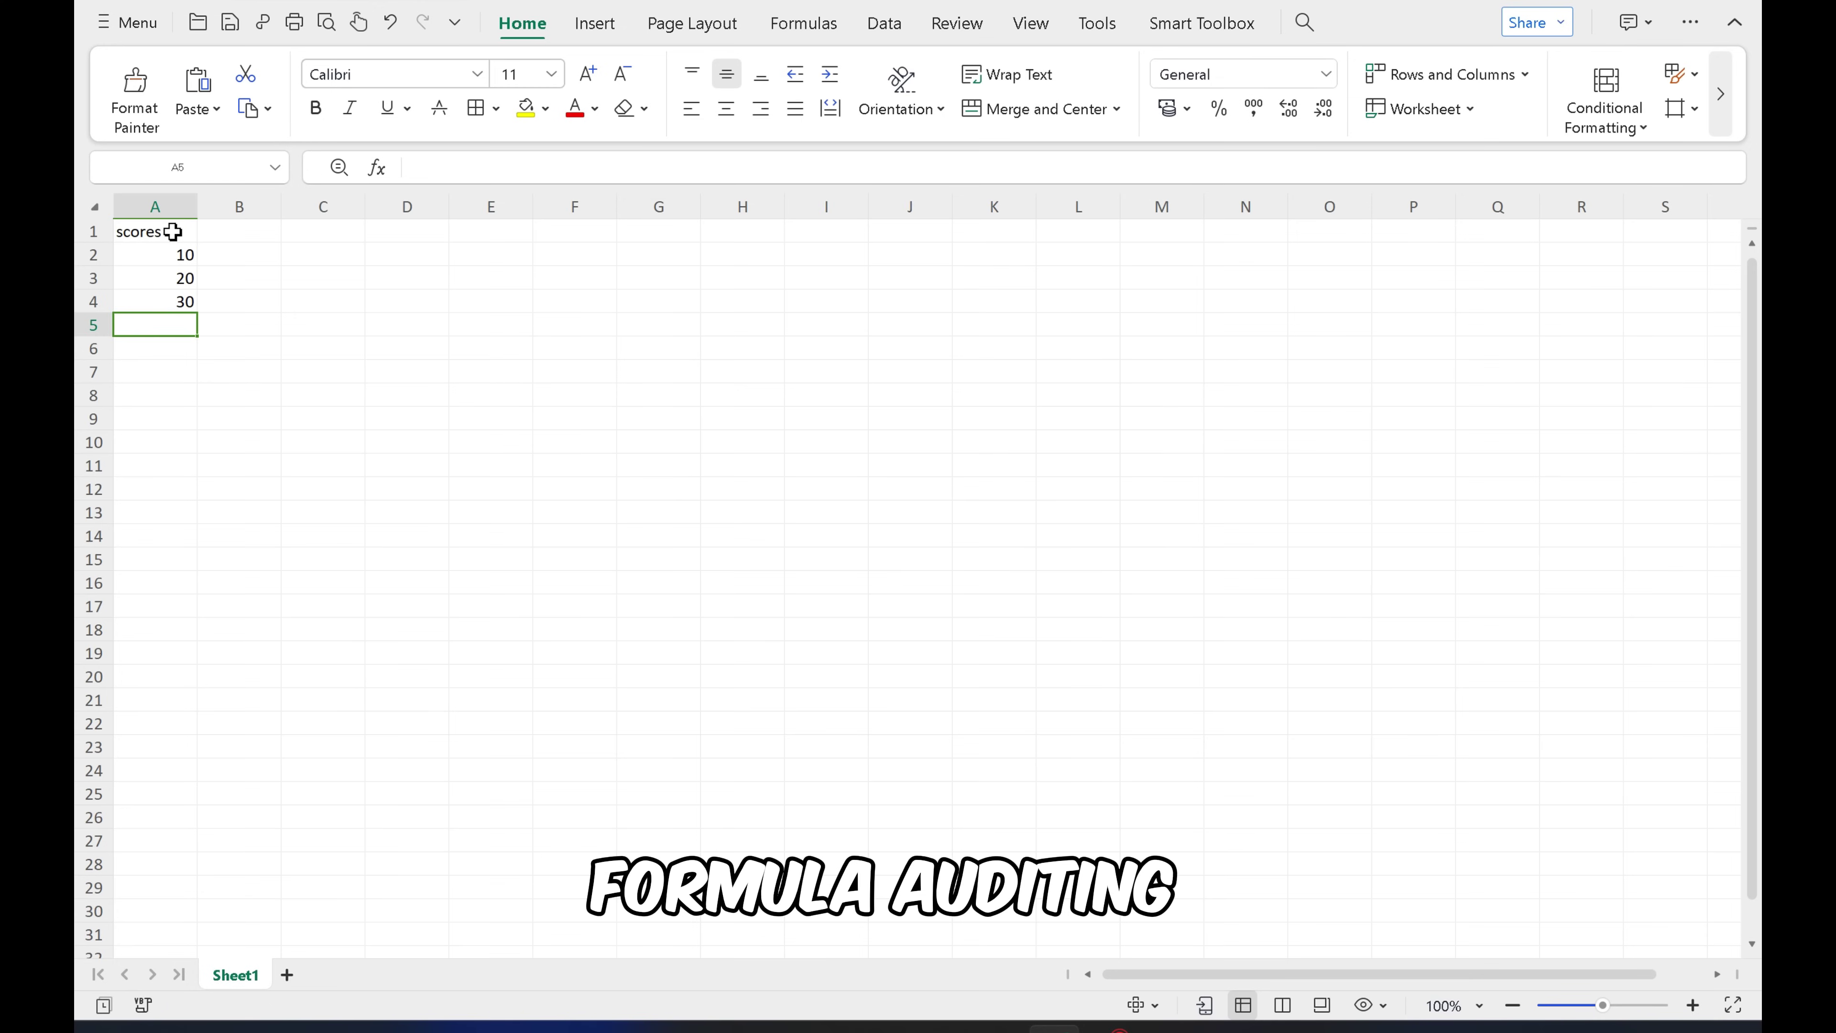
type("80")
key("Return")
type("50")
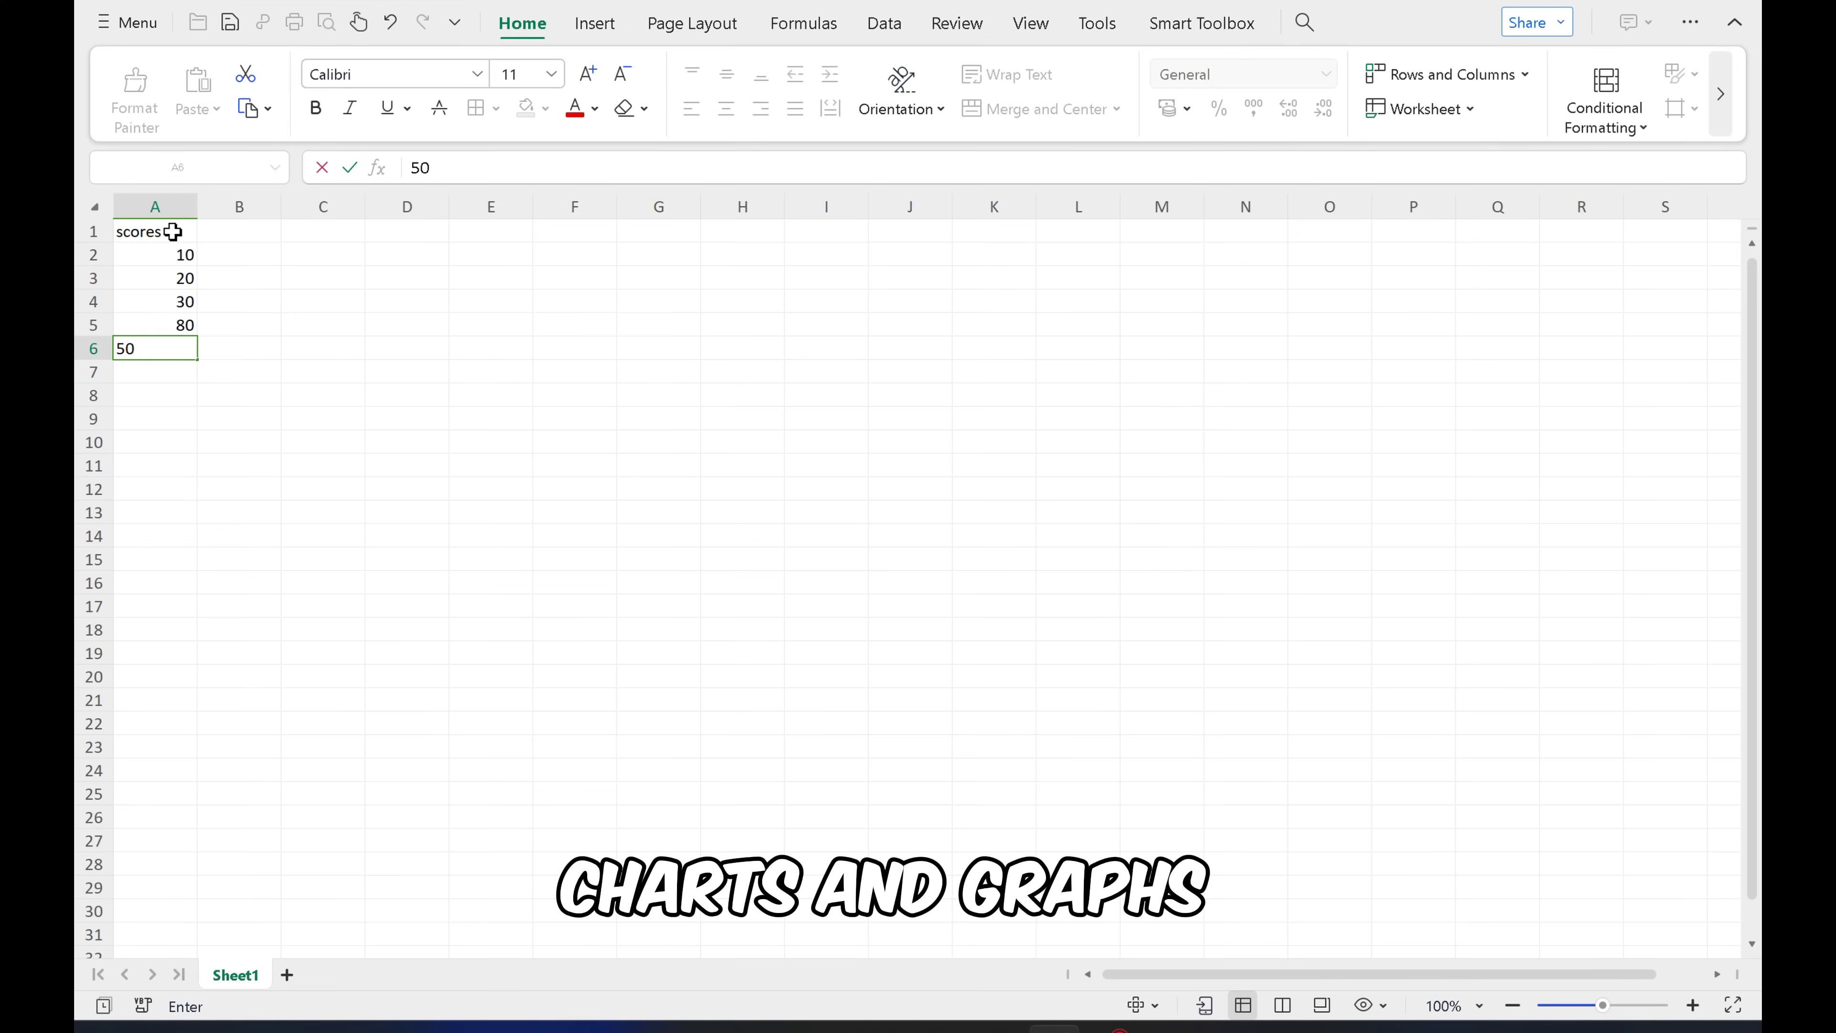
key("Return")
type("100")
key("Return")
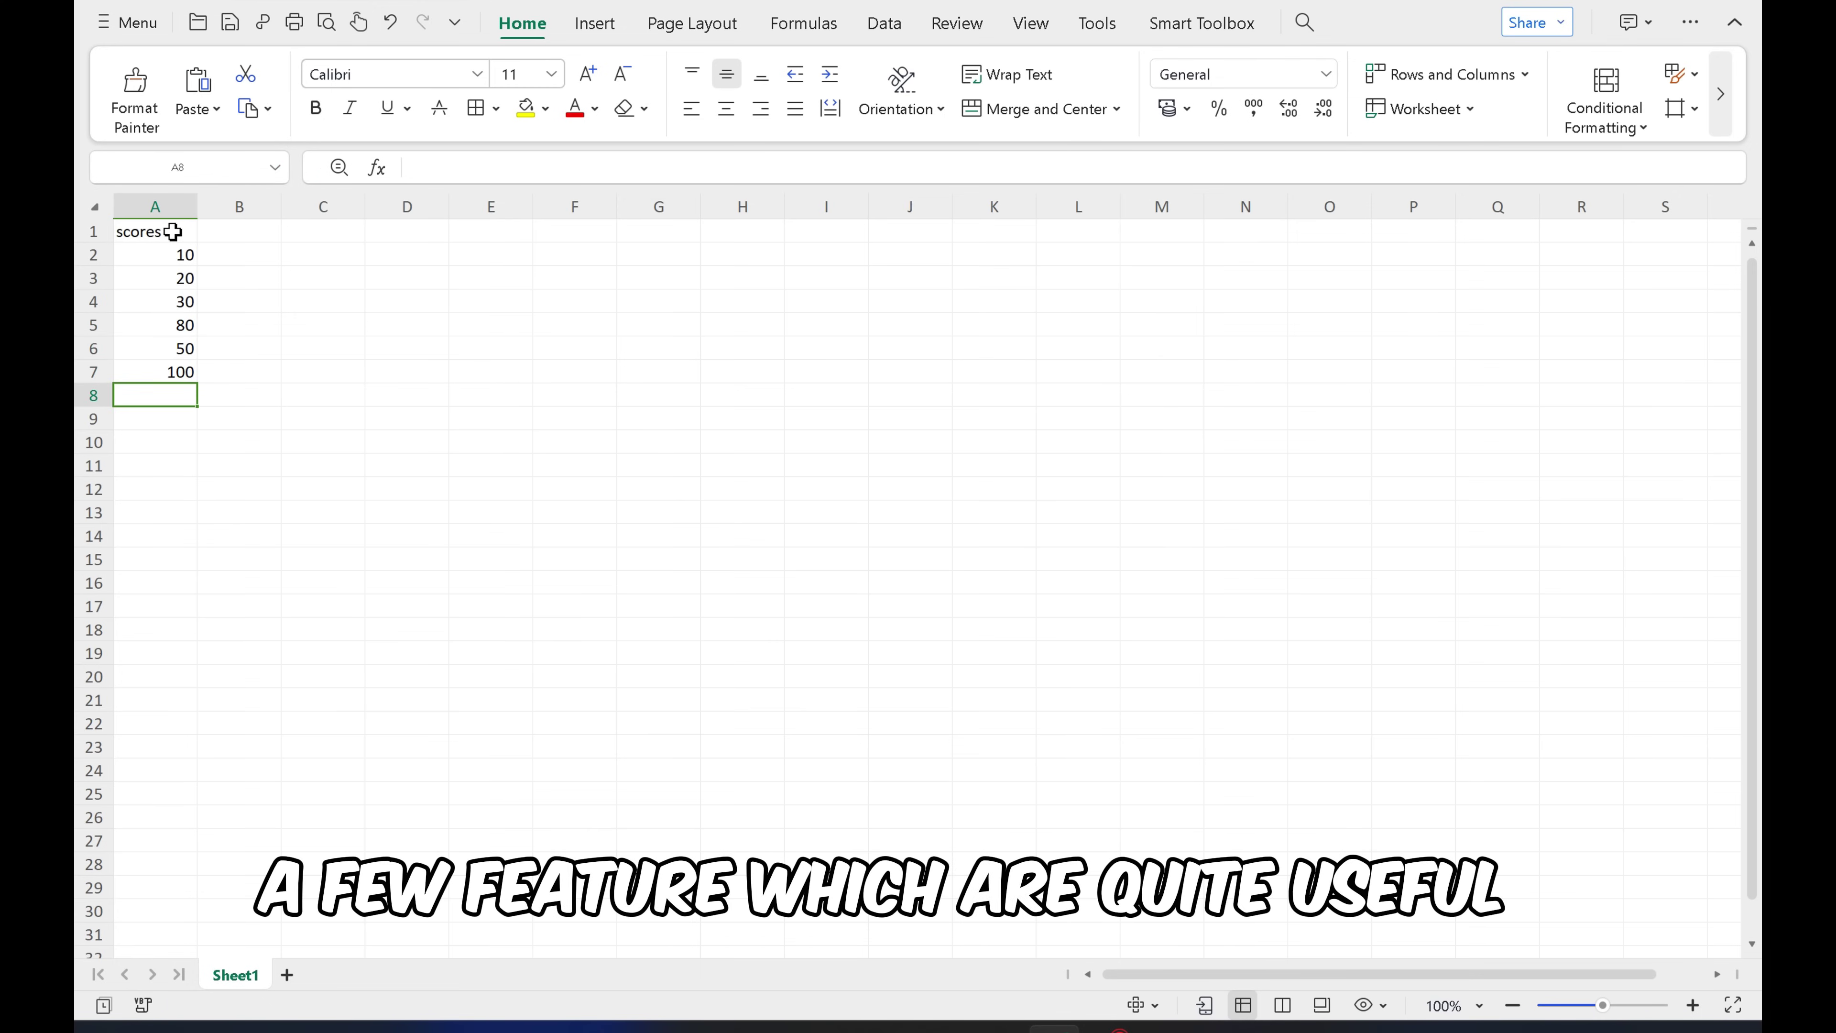
left_click_drag(162, 257, 188, 371)
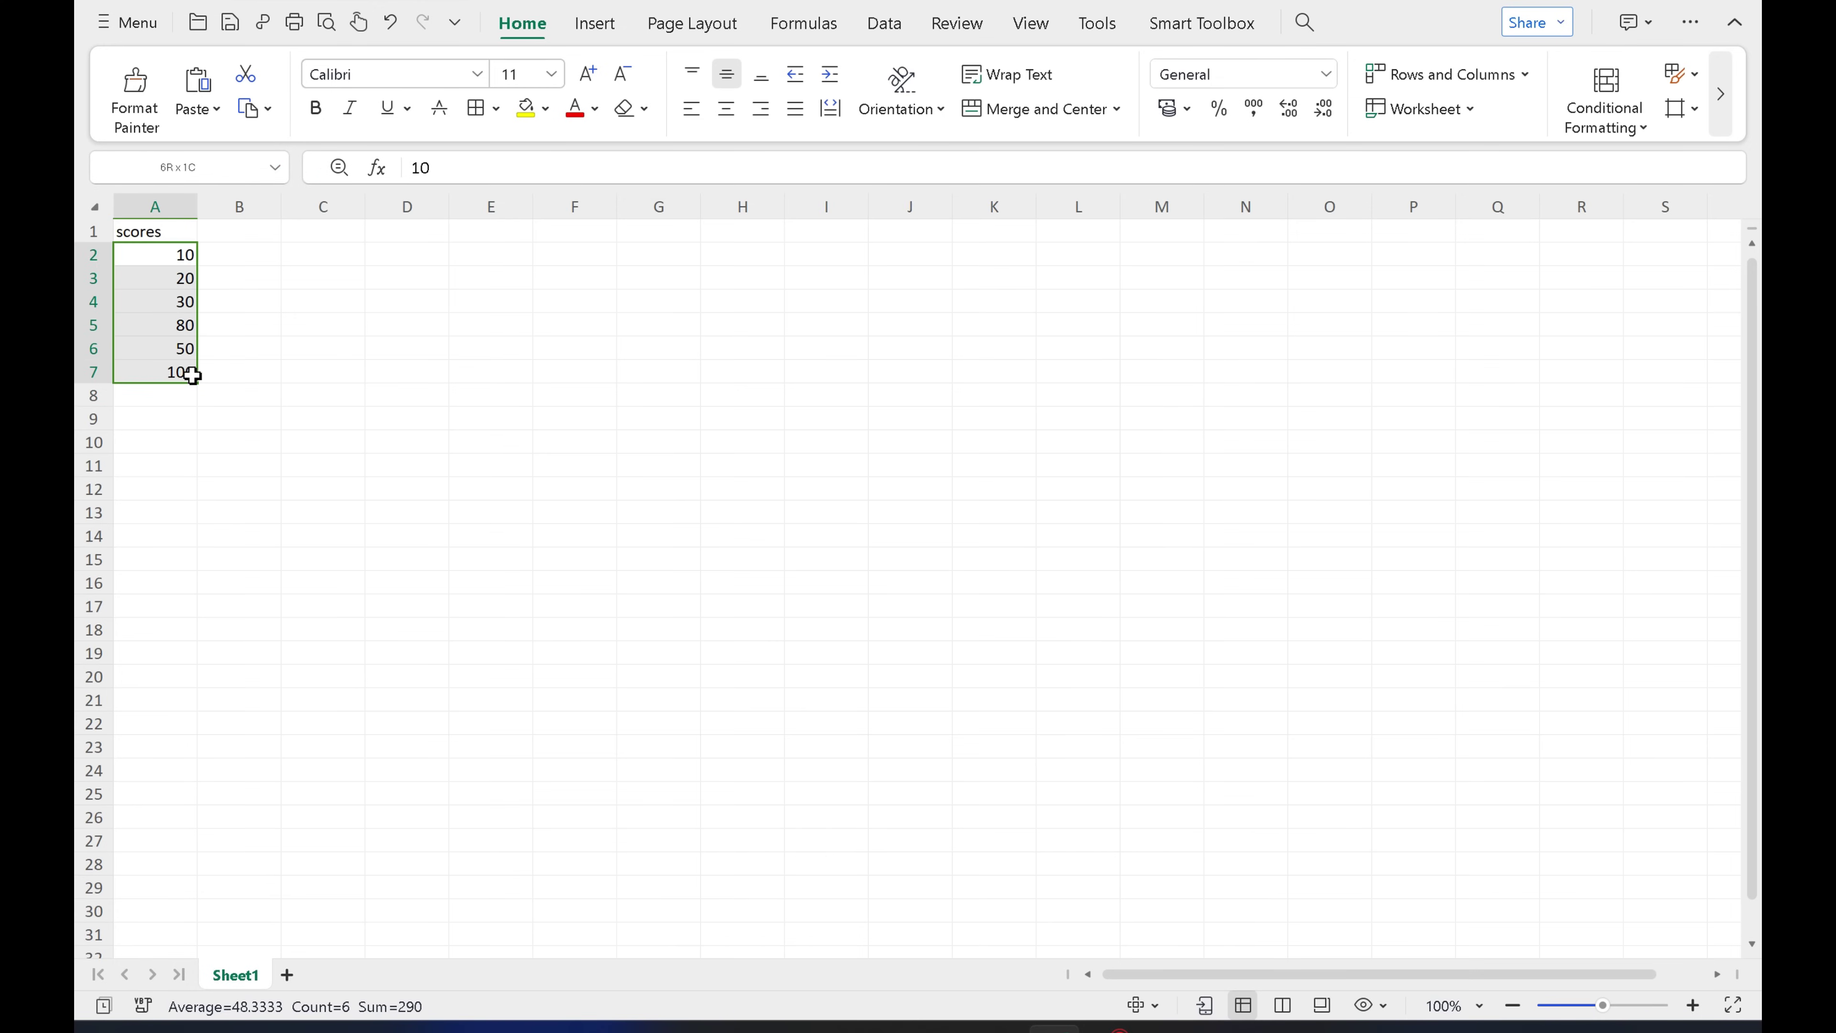
Step: Add Sum, Average, Count, Max and Min of the scores into A8 through A12
right_click(175, 350)
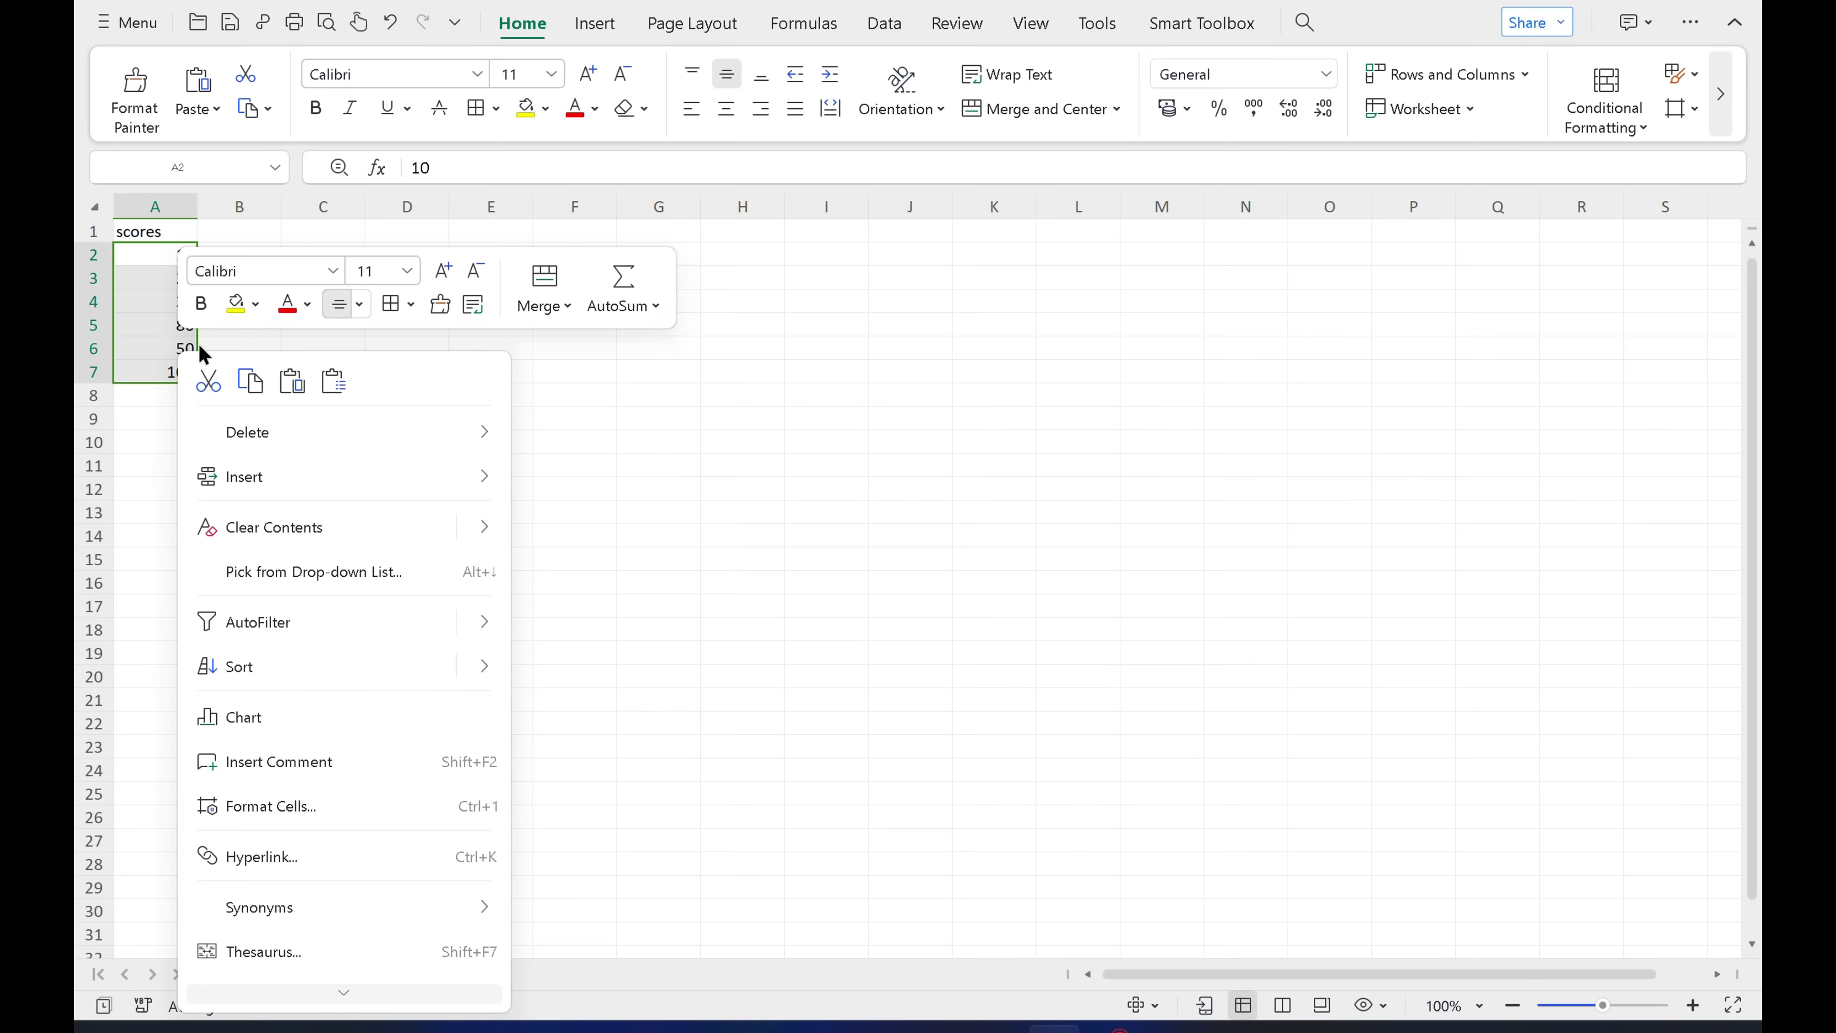
left_click(622, 278)
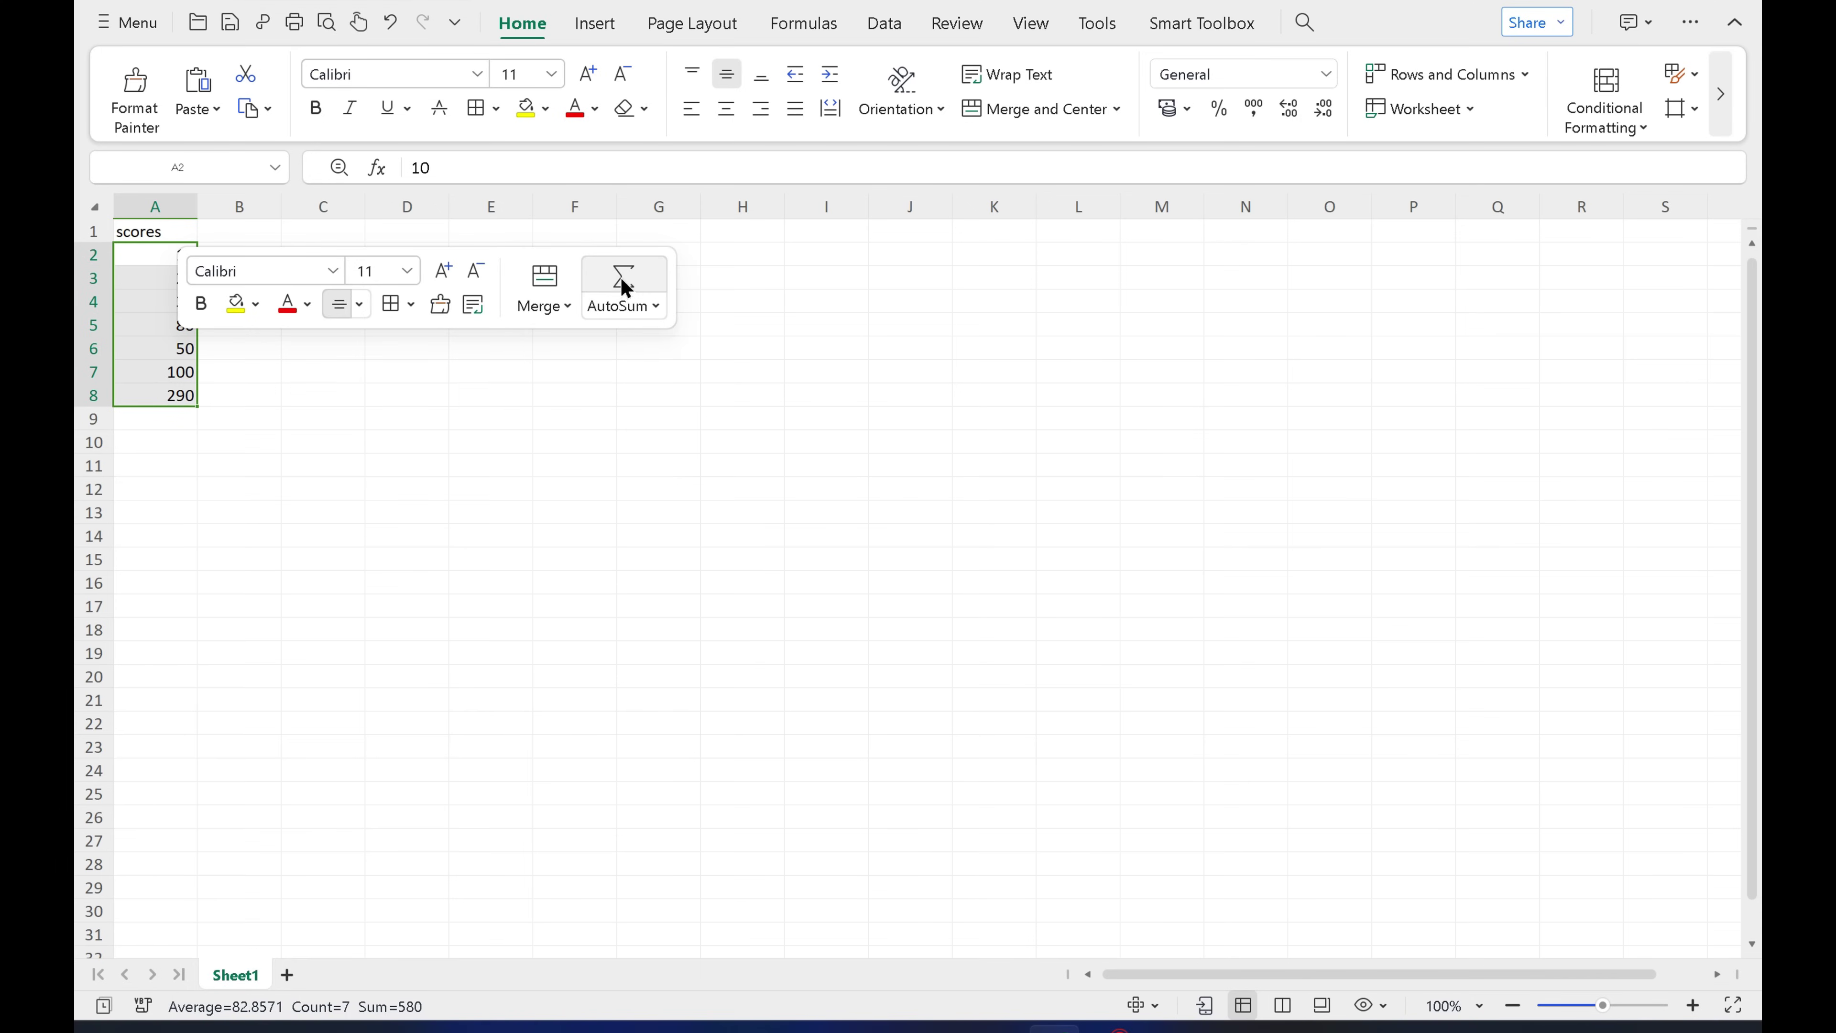
left_click(625, 307)
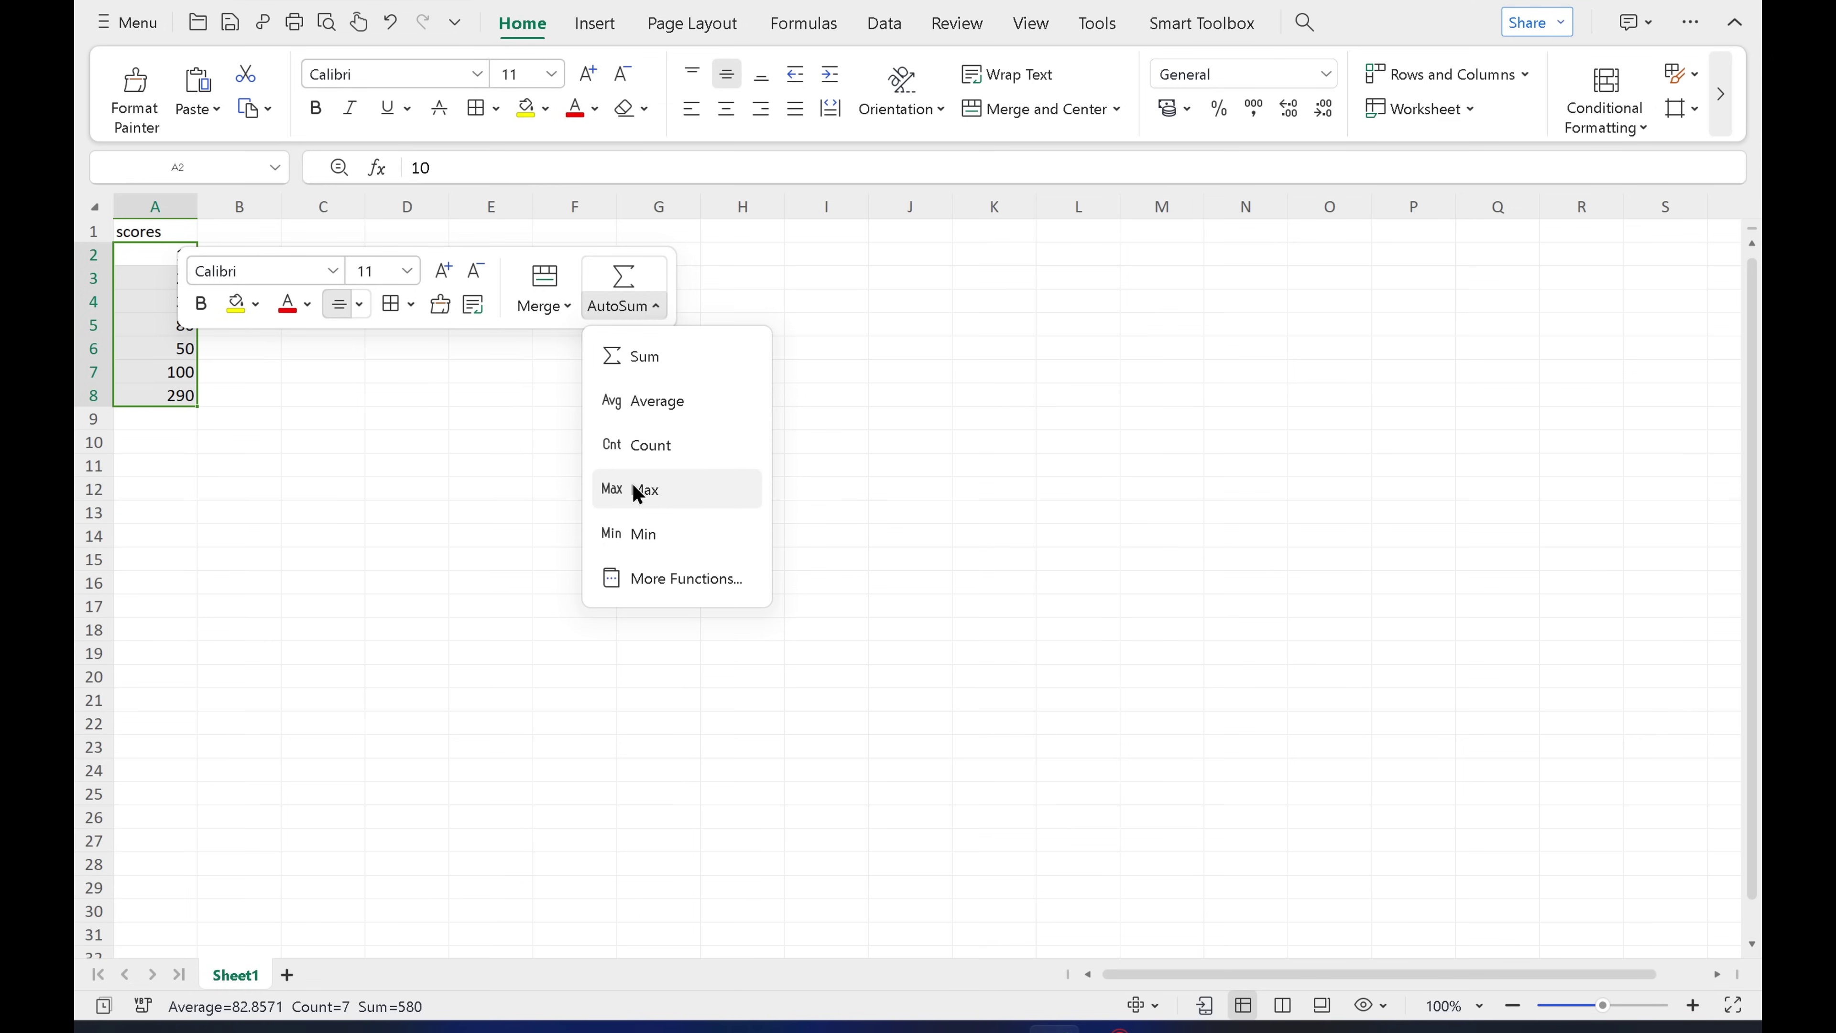
left_click(642, 400)
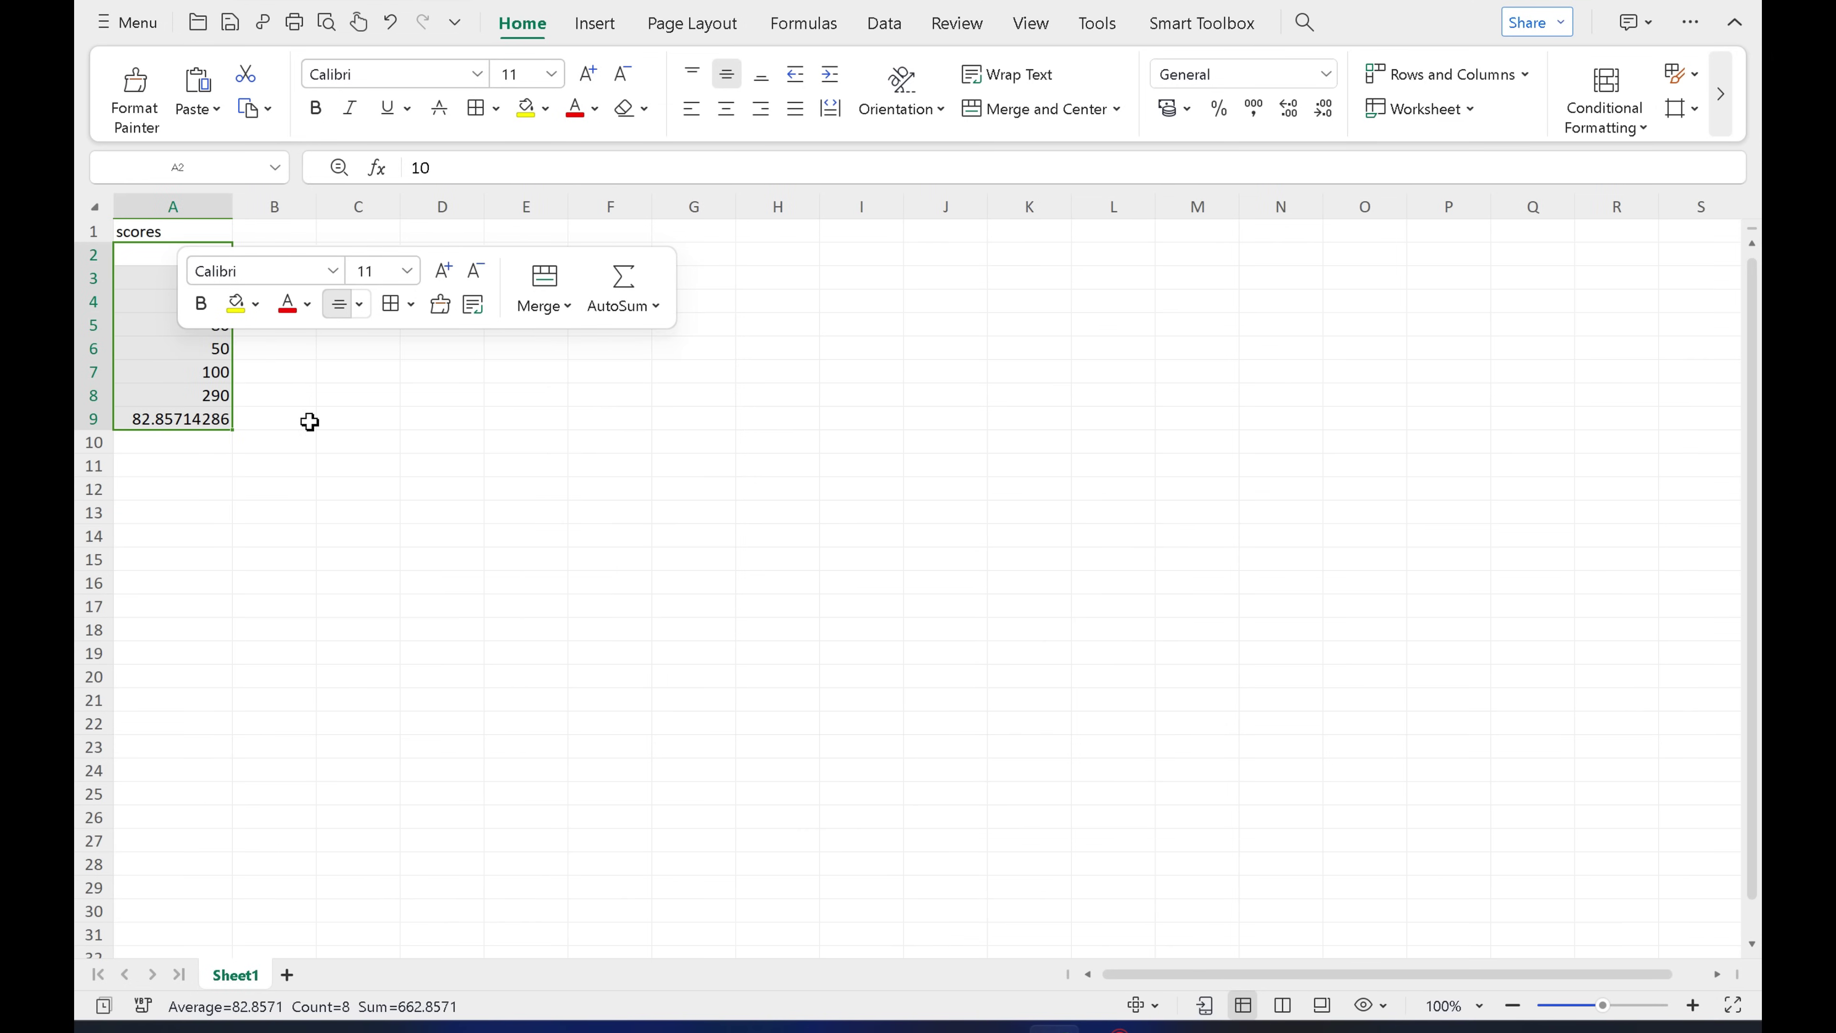
left_click(623, 304)
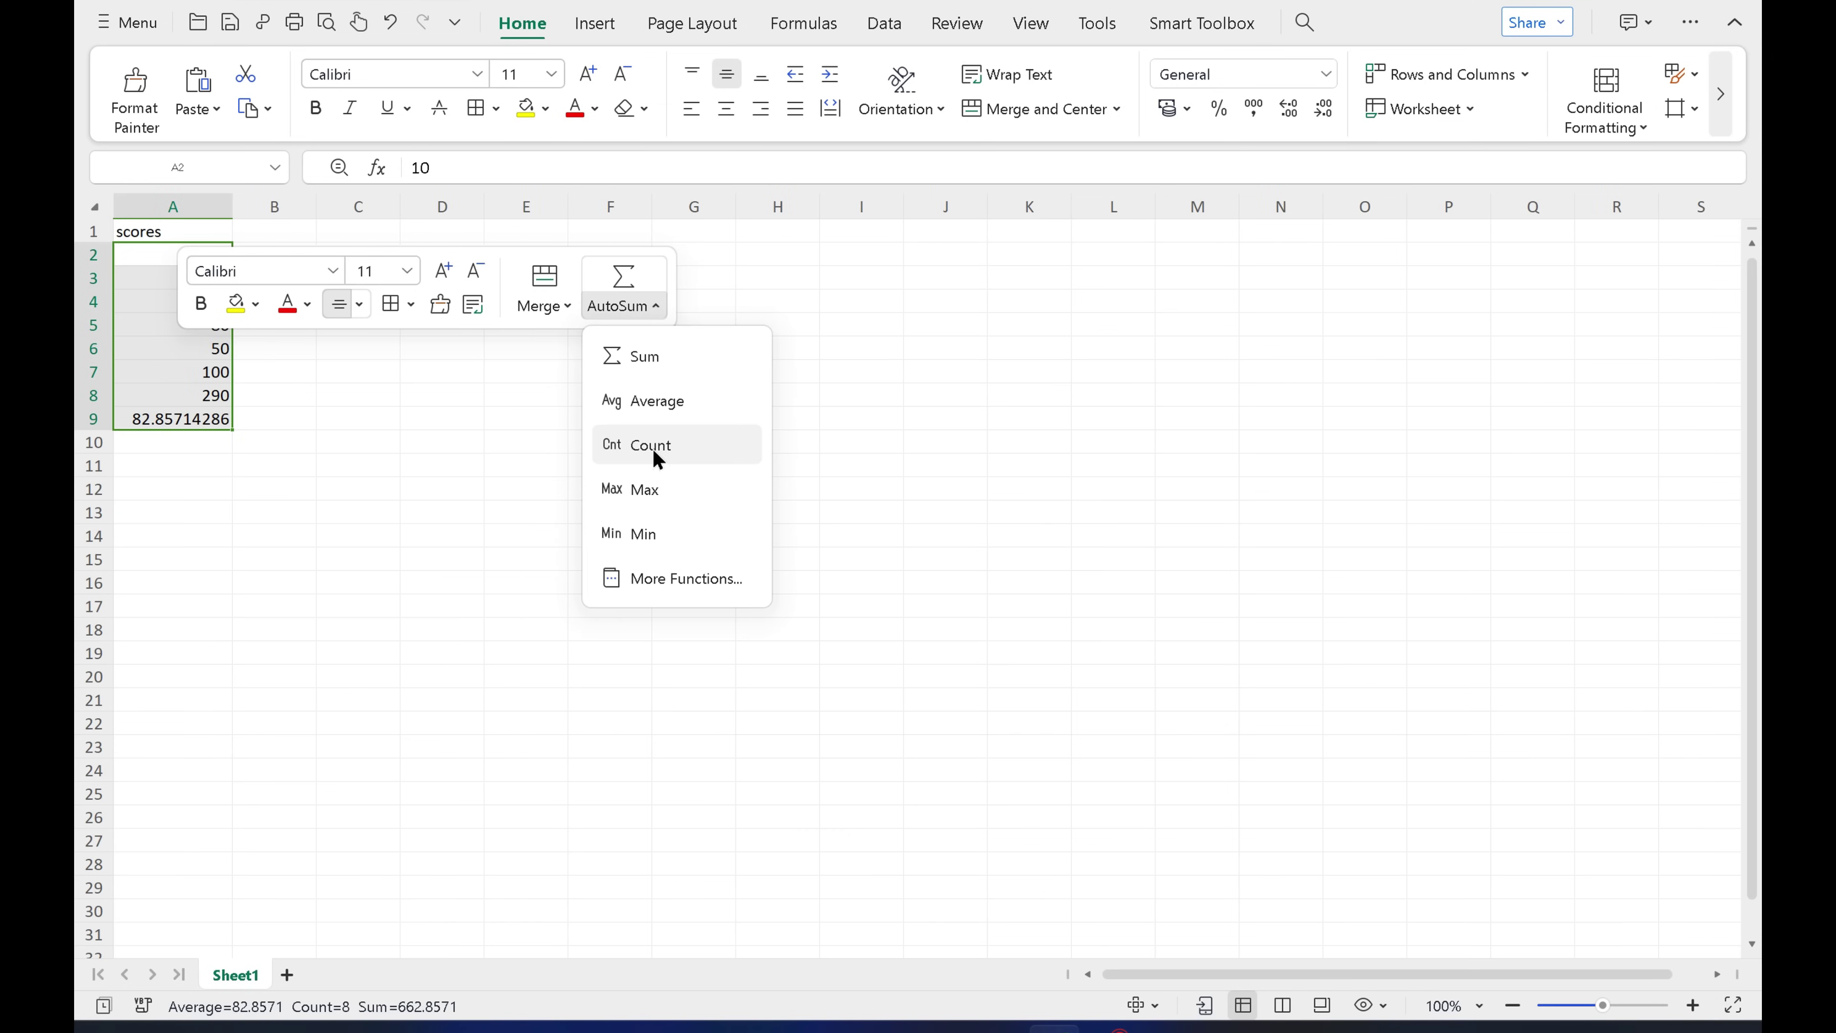
left_click(654, 450)
left_click(635, 304)
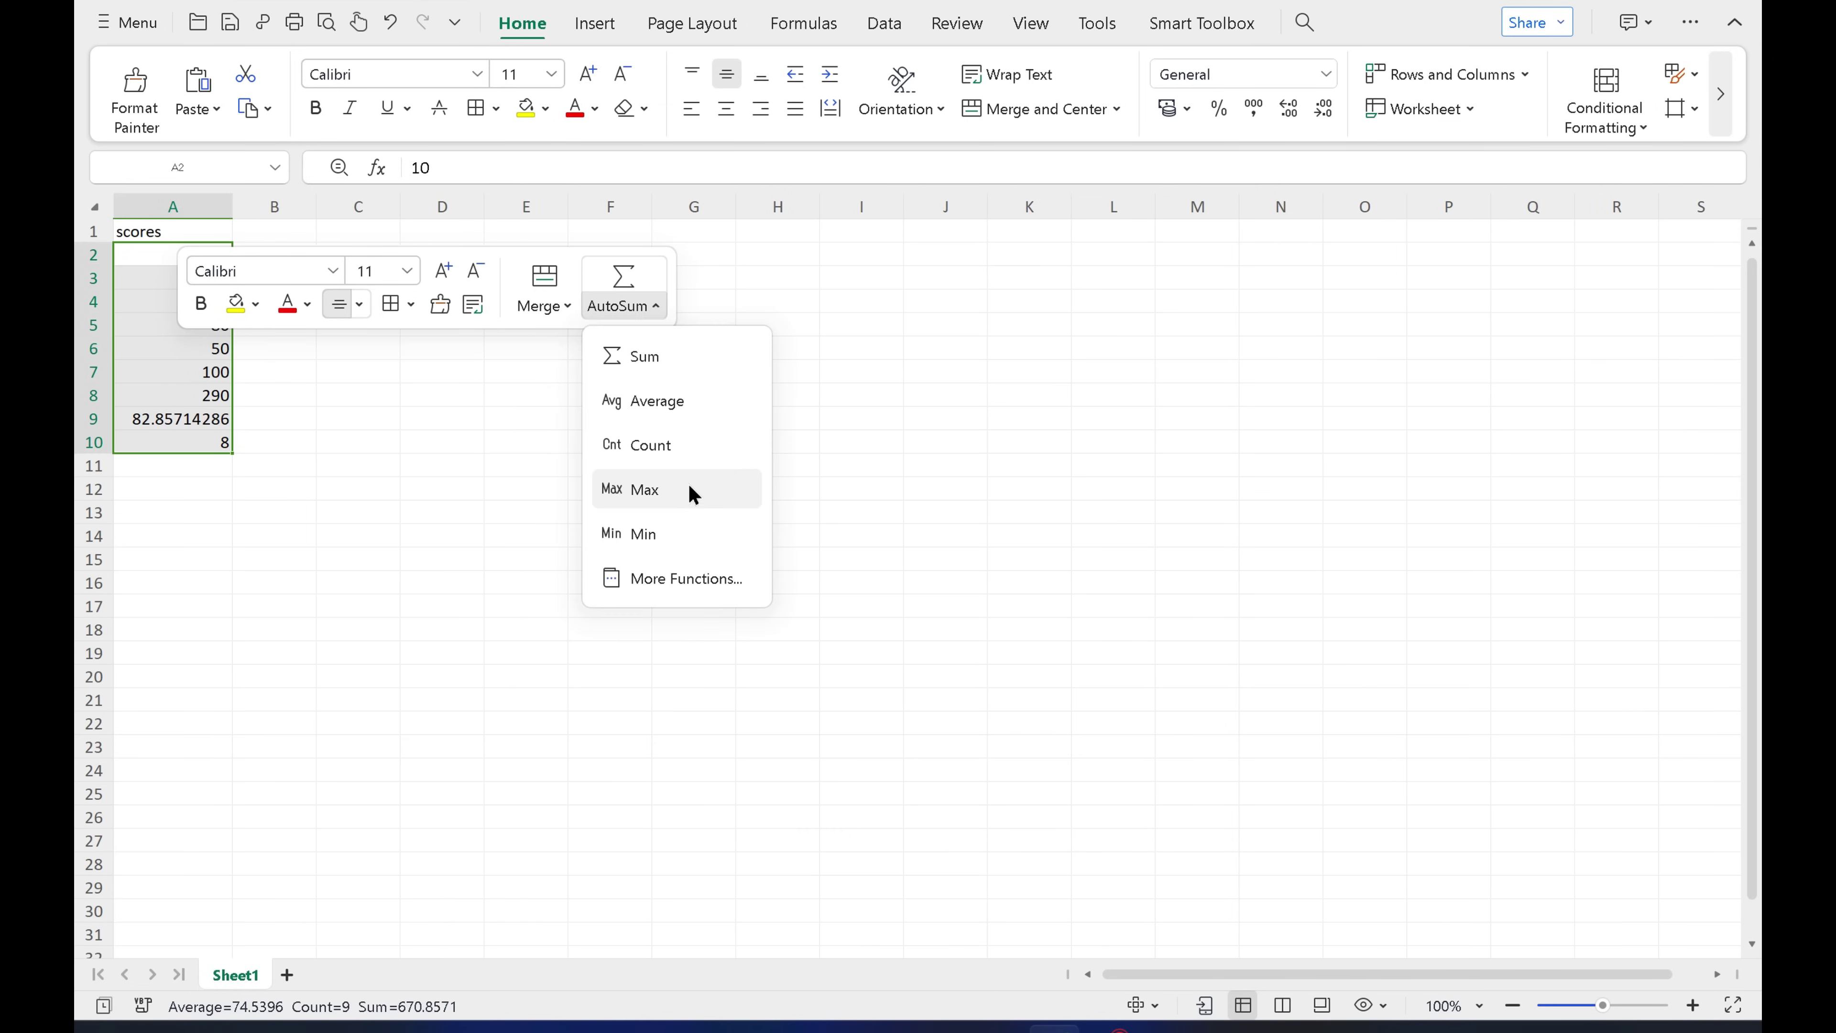
left_click(693, 495)
left_click(620, 302)
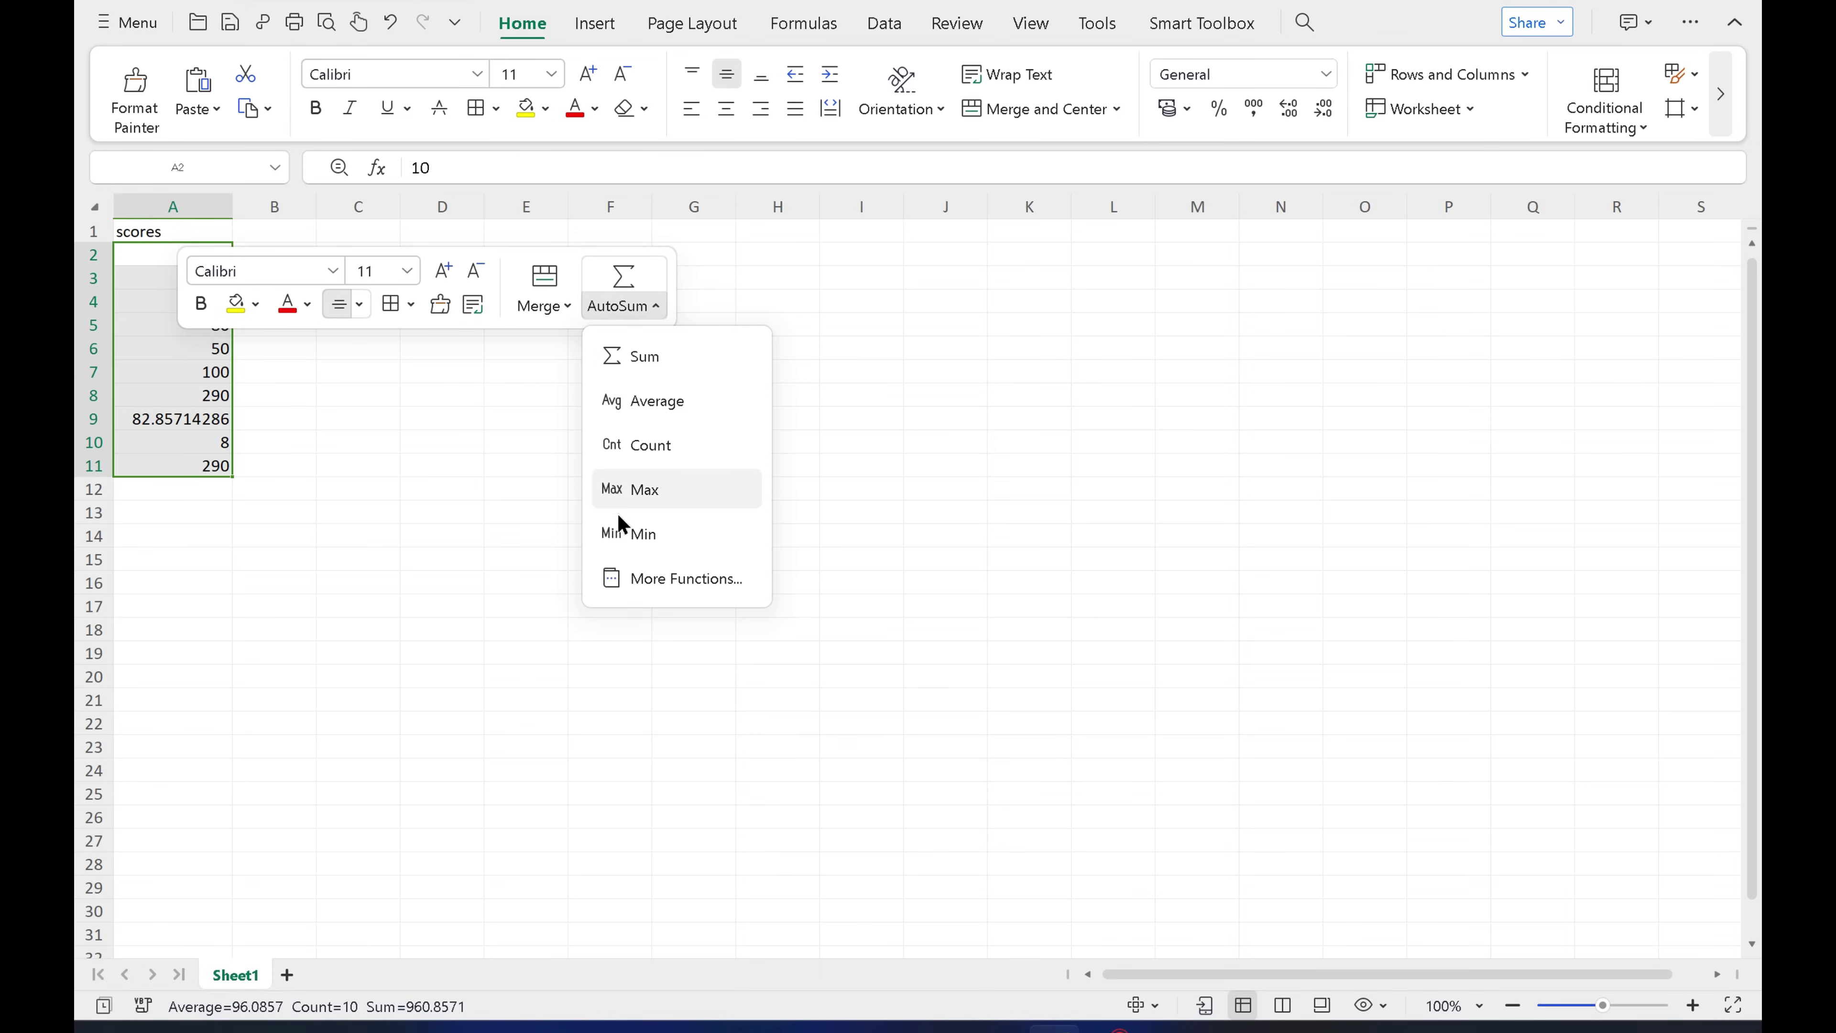
left_click(617, 528)
Step: Cancel Insert Function, then browse the Smart Toolbox, Insert, Page Layout and Formulas tabs
left_click(642, 305)
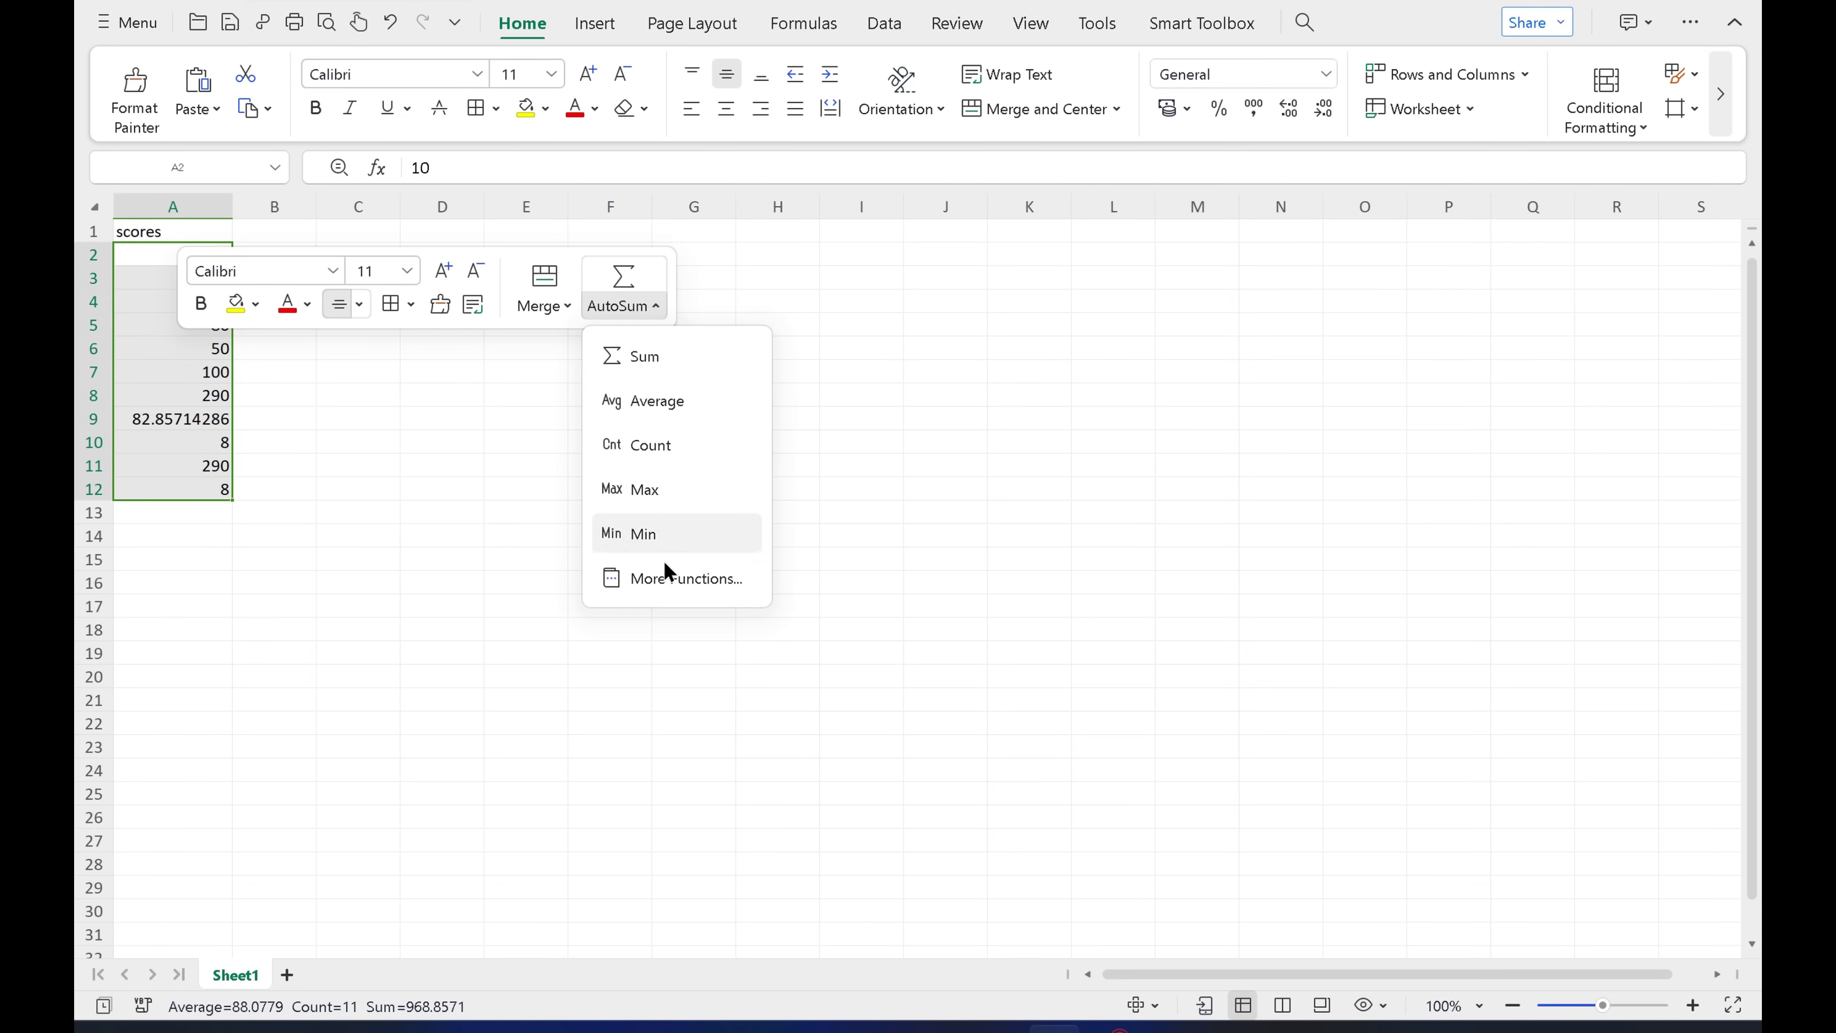
left_click(665, 579)
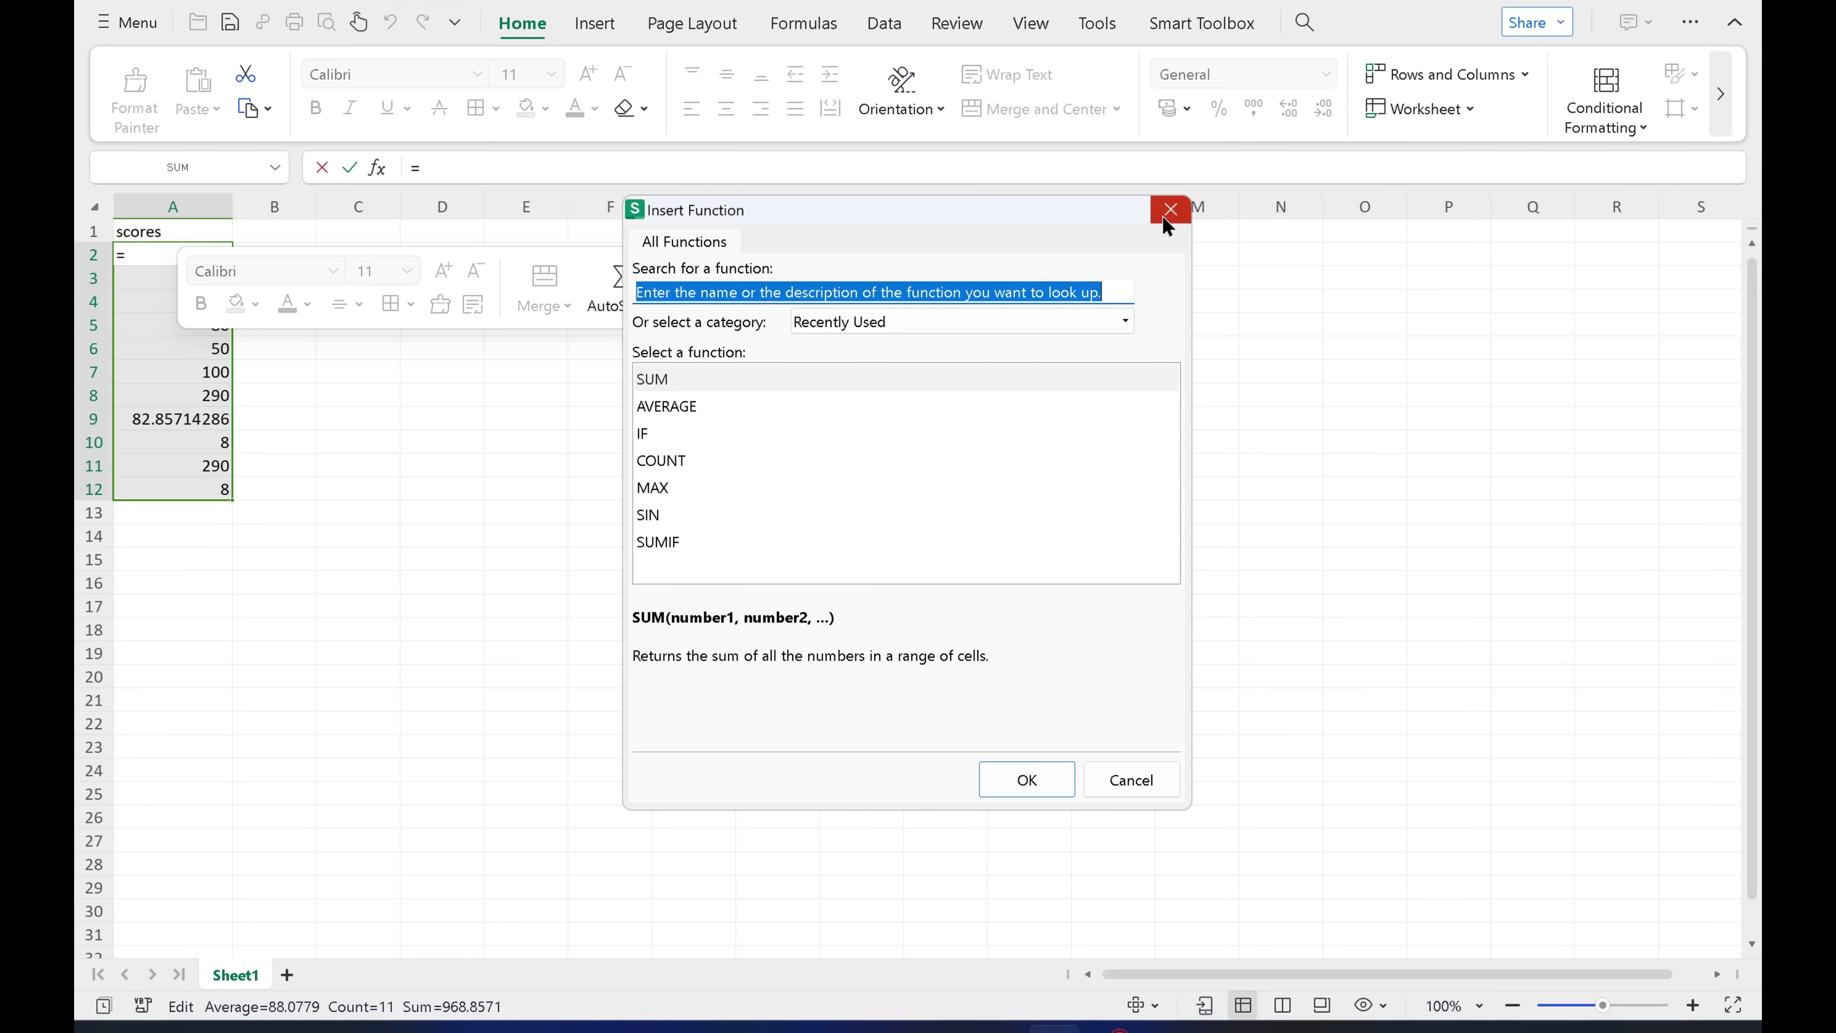
left_click(1163, 217)
left_click(1188, 16)
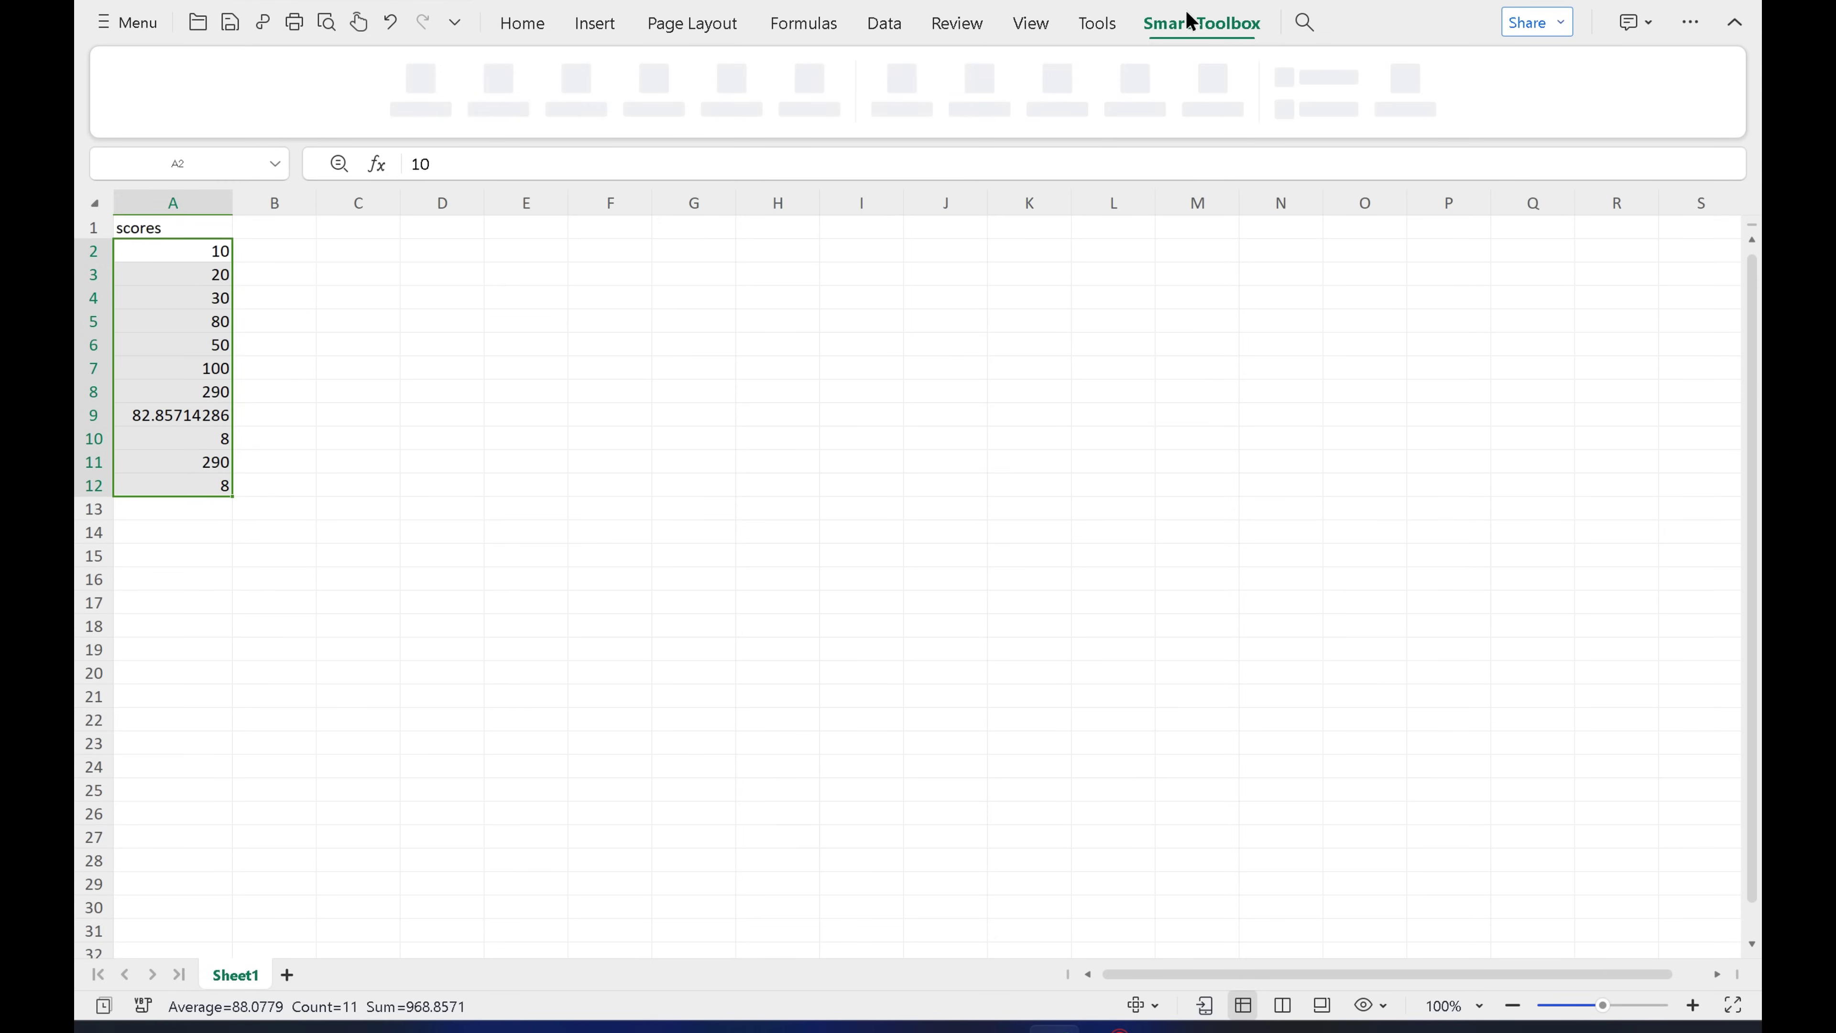
left_click(597, 23)
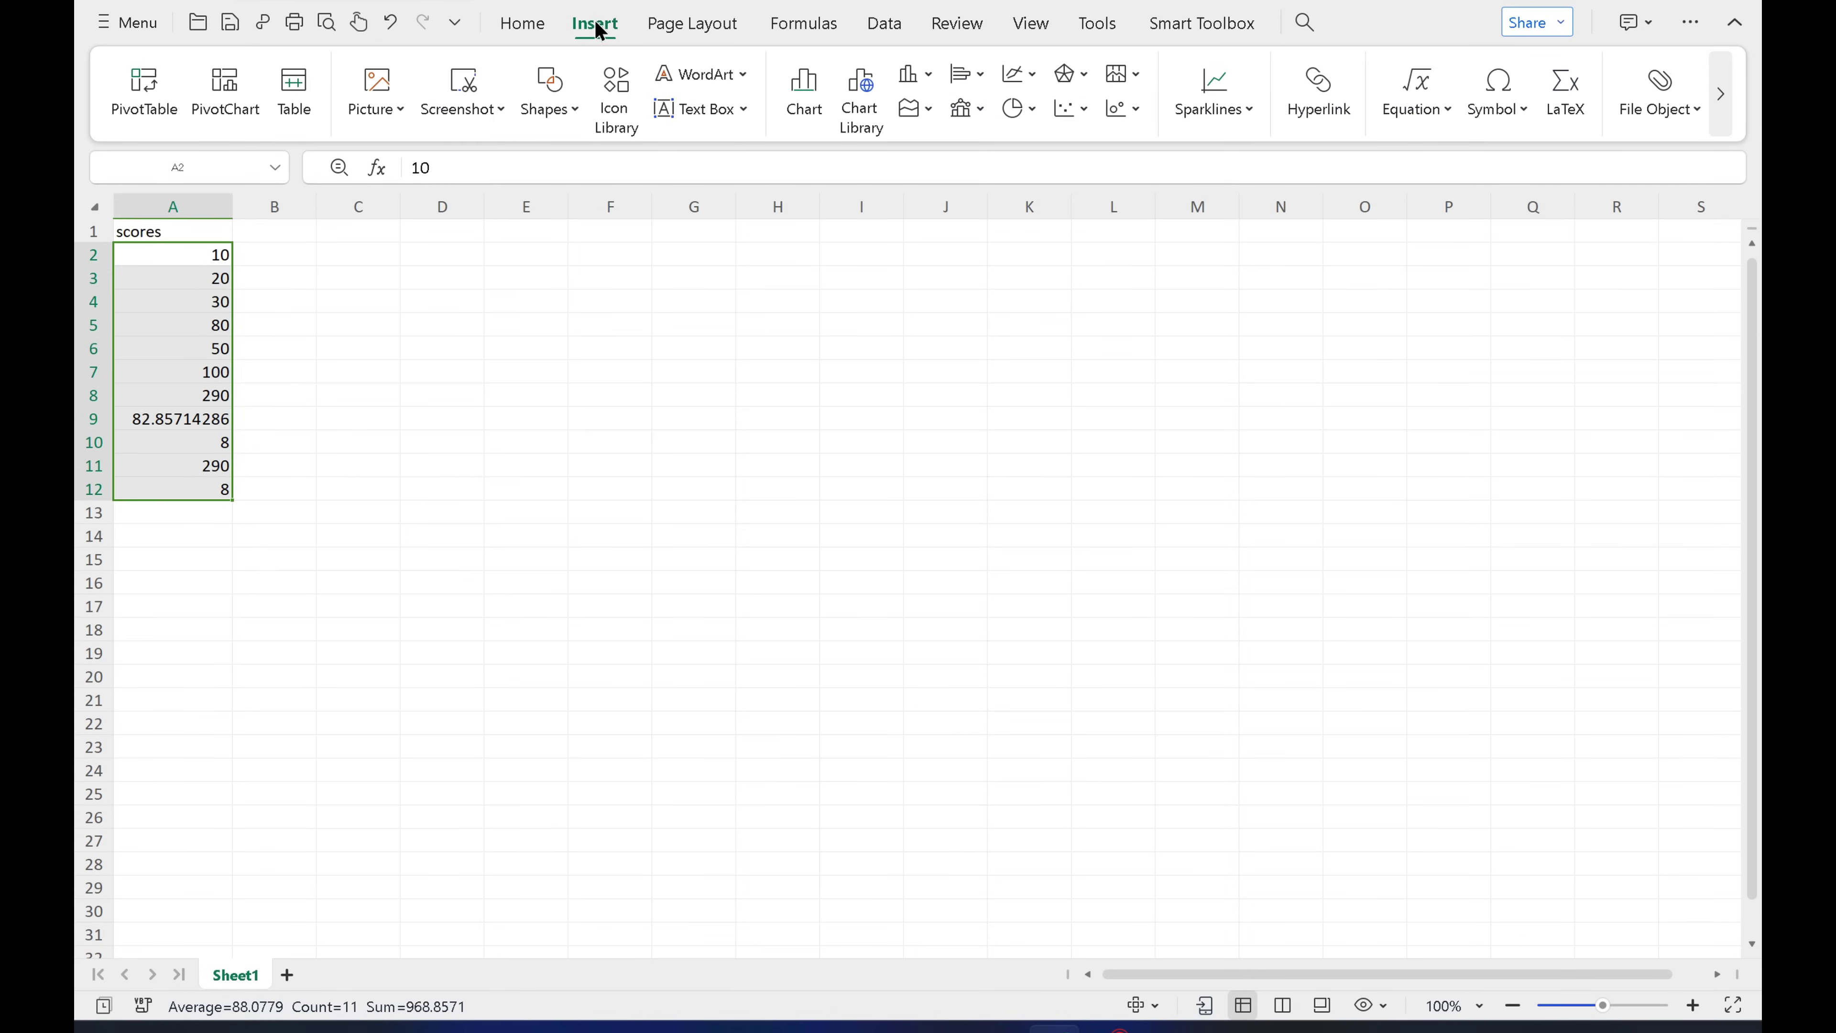
left_click(688, 27)
left_click(800, 23)
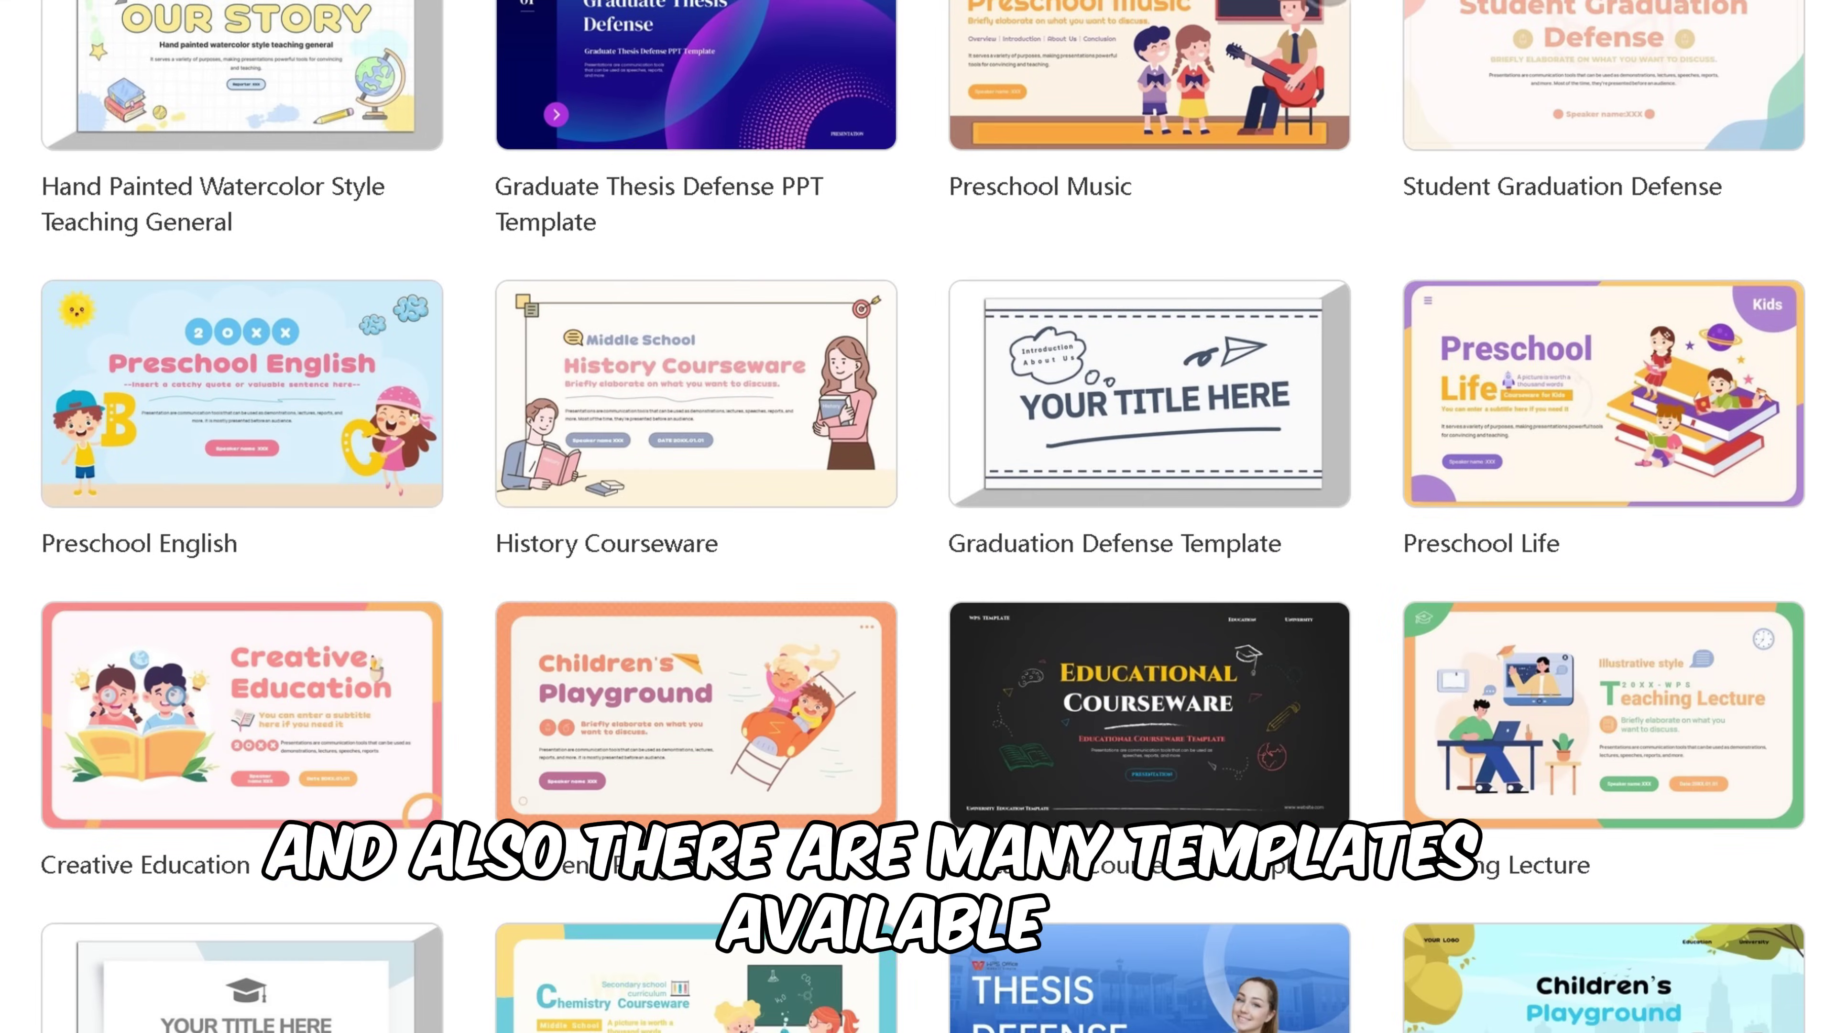
Step: Scroll through presentation templates such as Thesis Defense and Chemistry Courseware
scroll(918, 517, "down", 10)
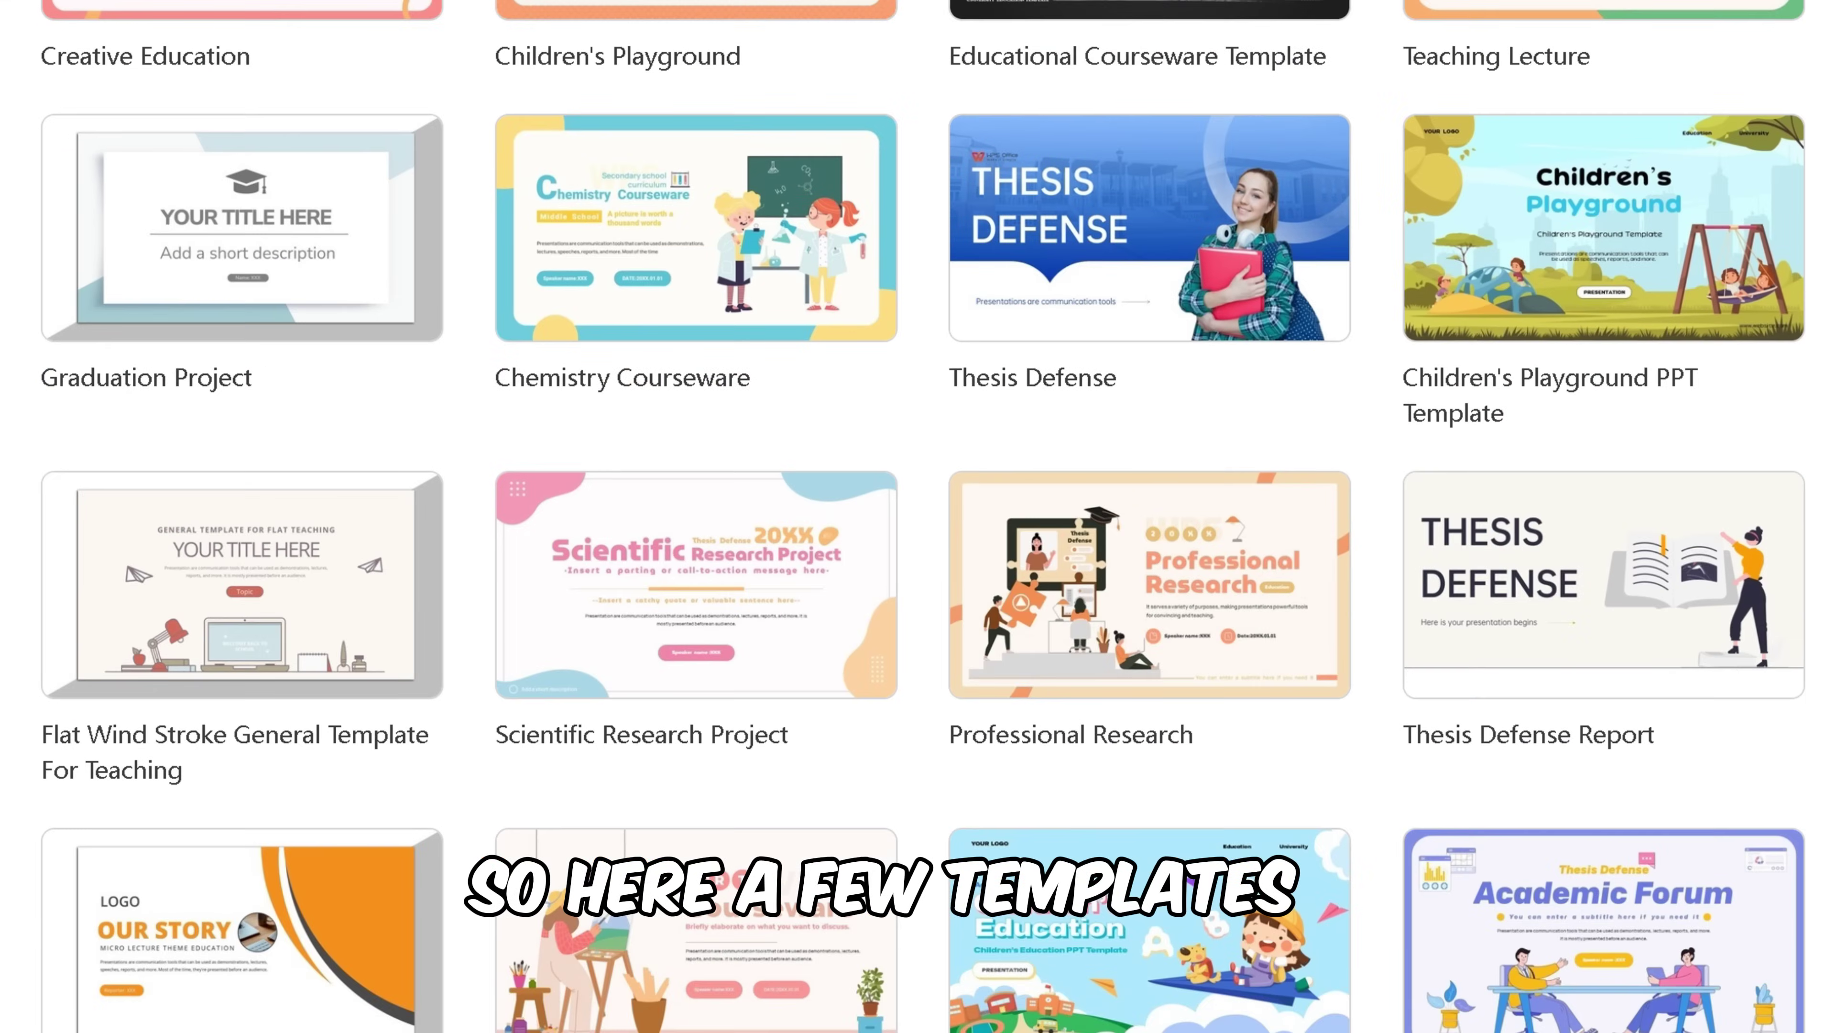
scroll(918, 516, "down", 10)
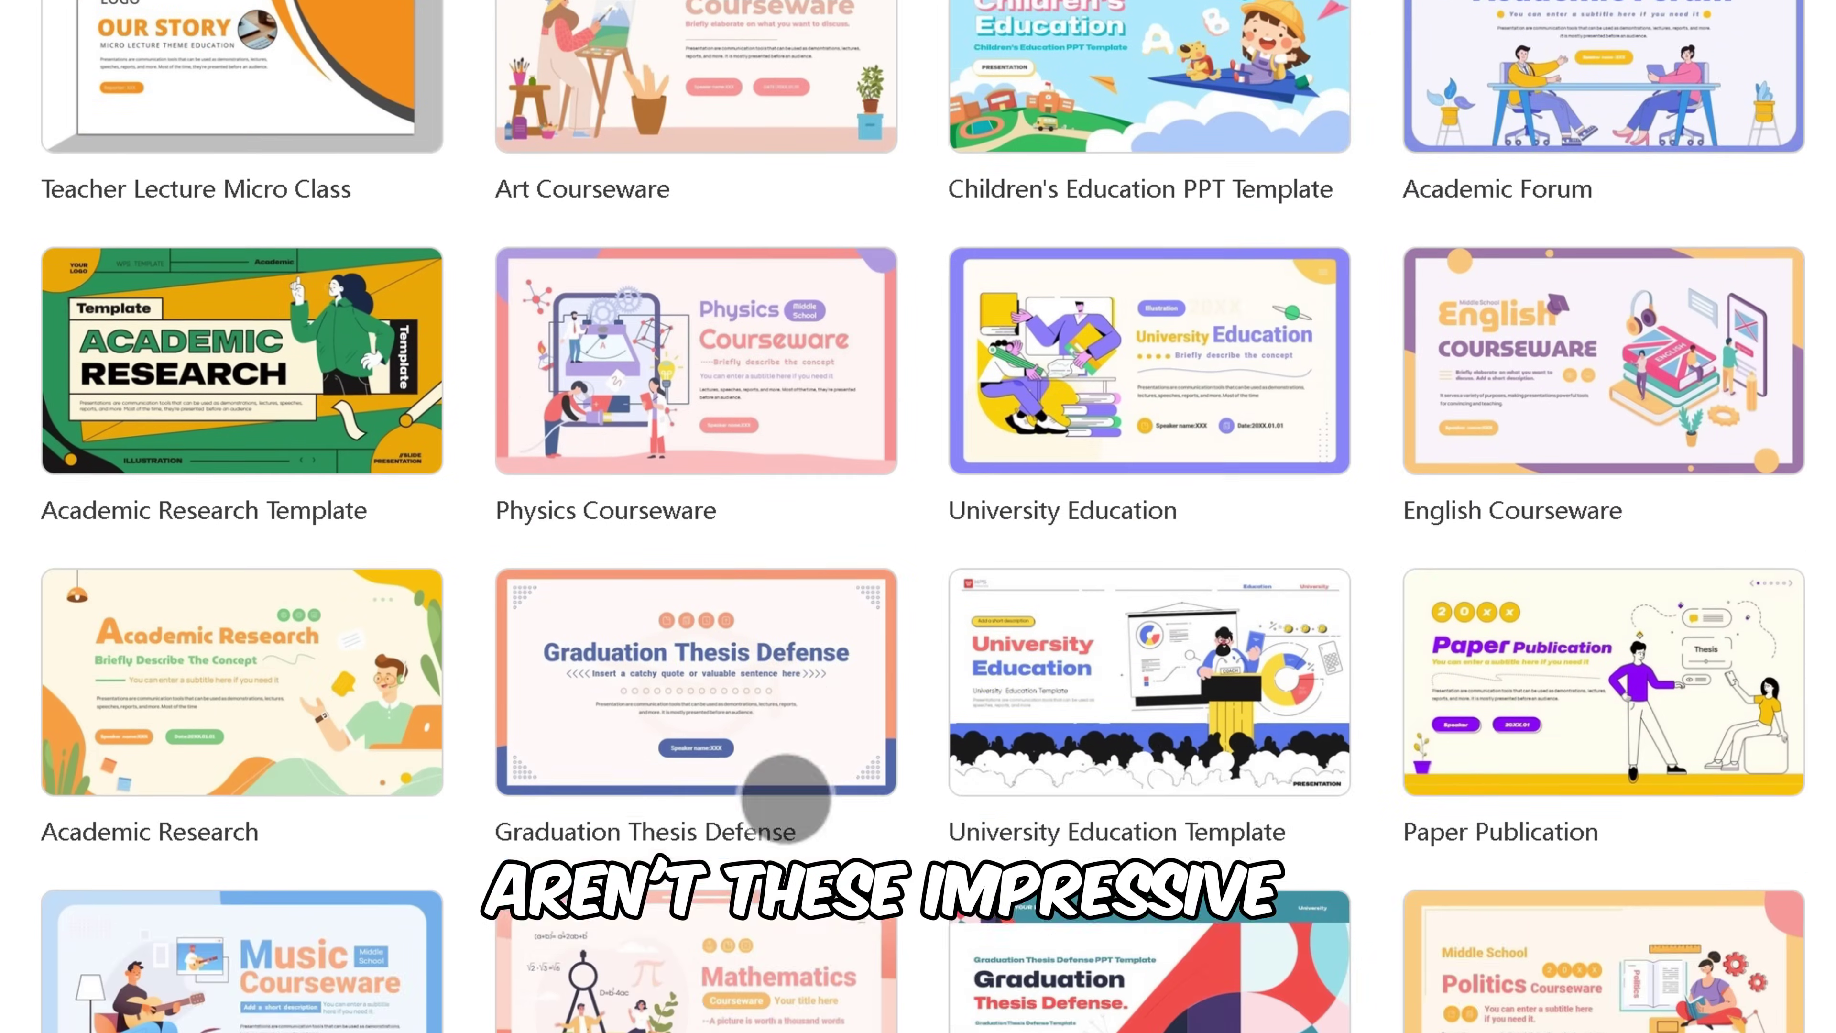